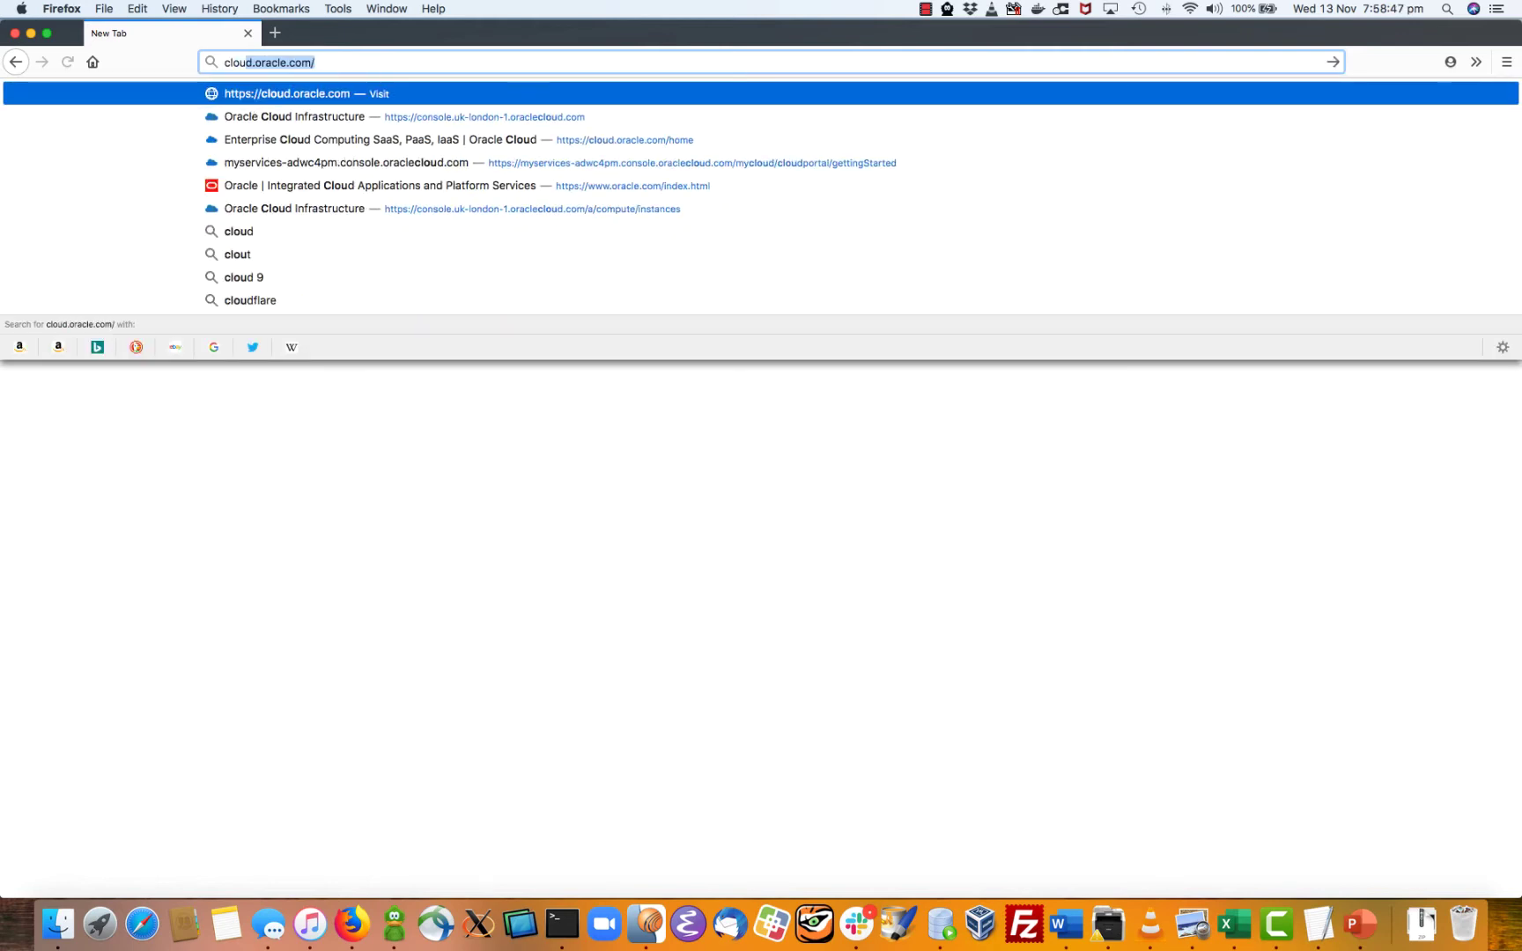
Load cloud.oracle.com in the Firefox address bar
key(Return)
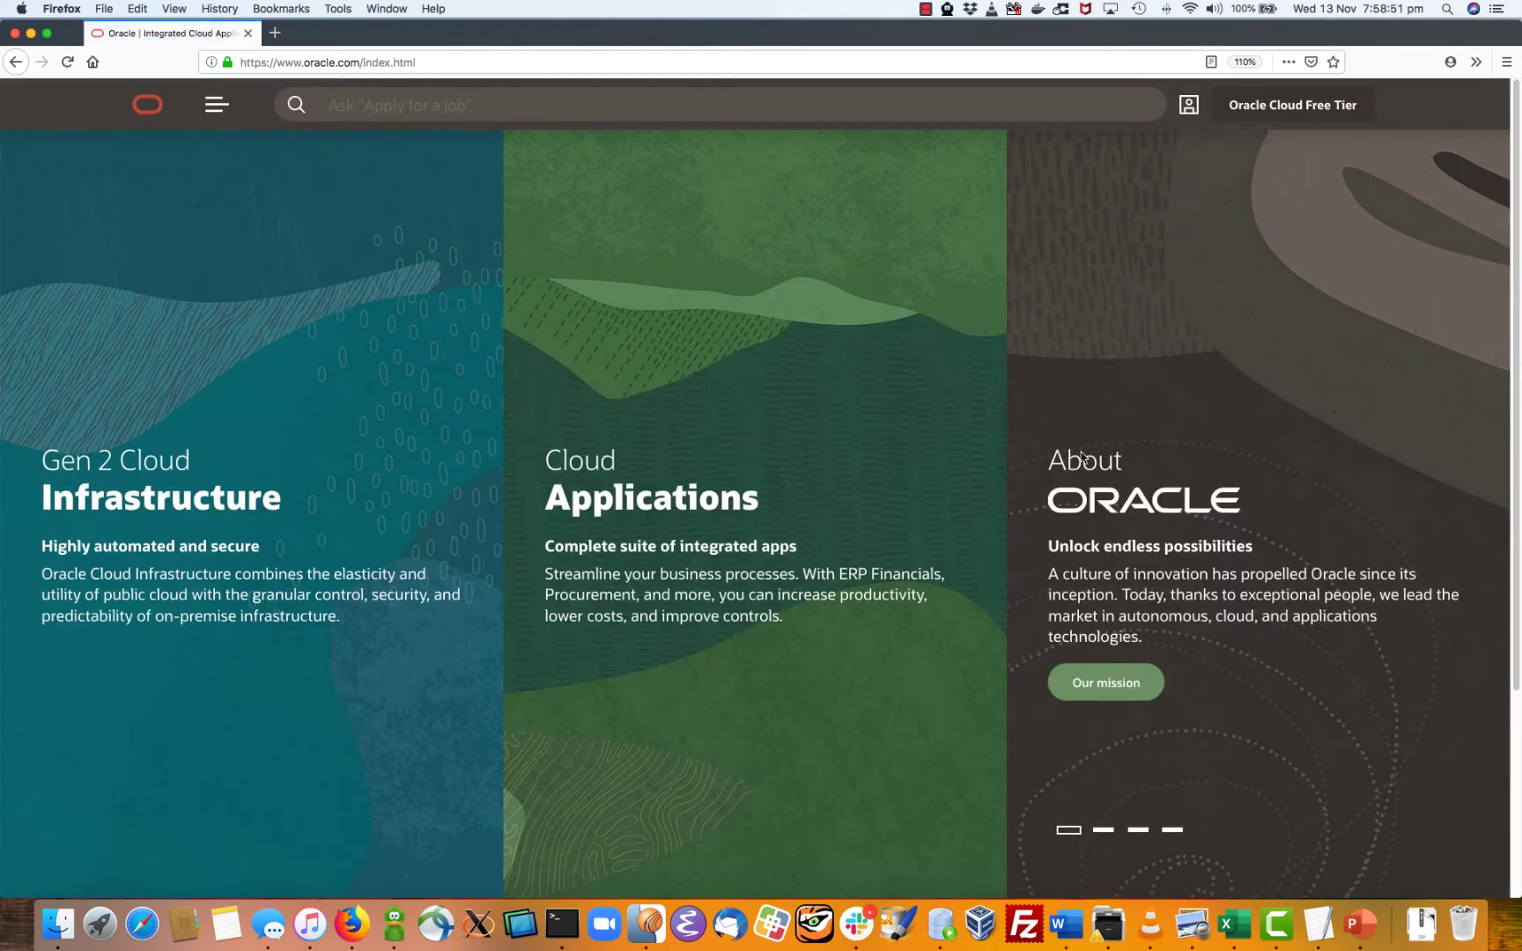
Sign in to Oracle Cloud from the account menu using the prefilled cloud account name
click(1188, 105)
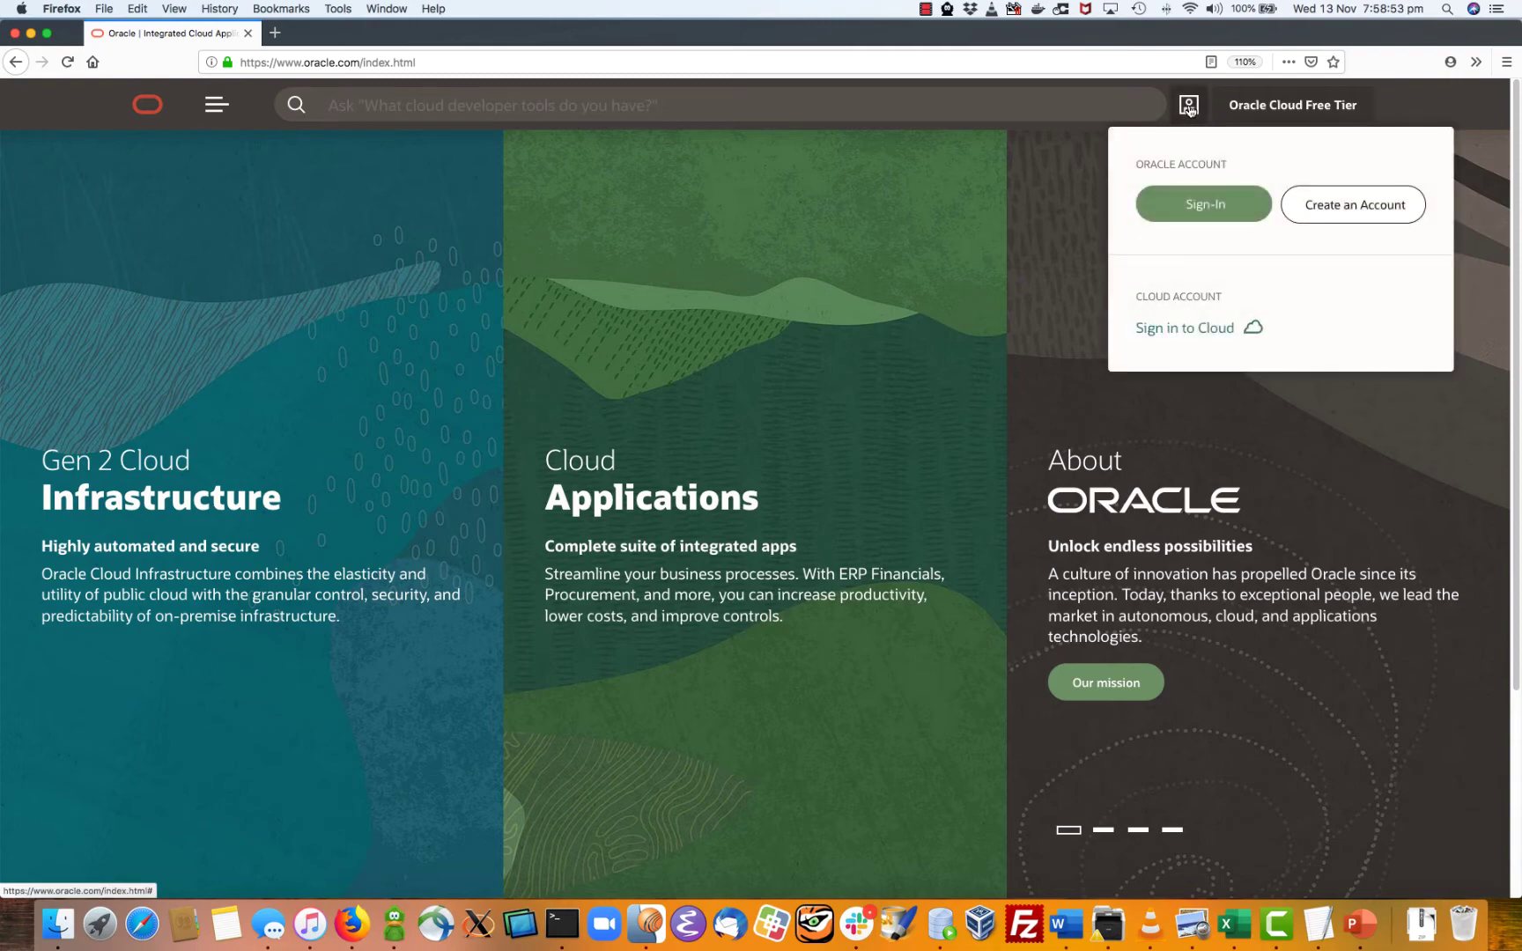
click(1185, 335)
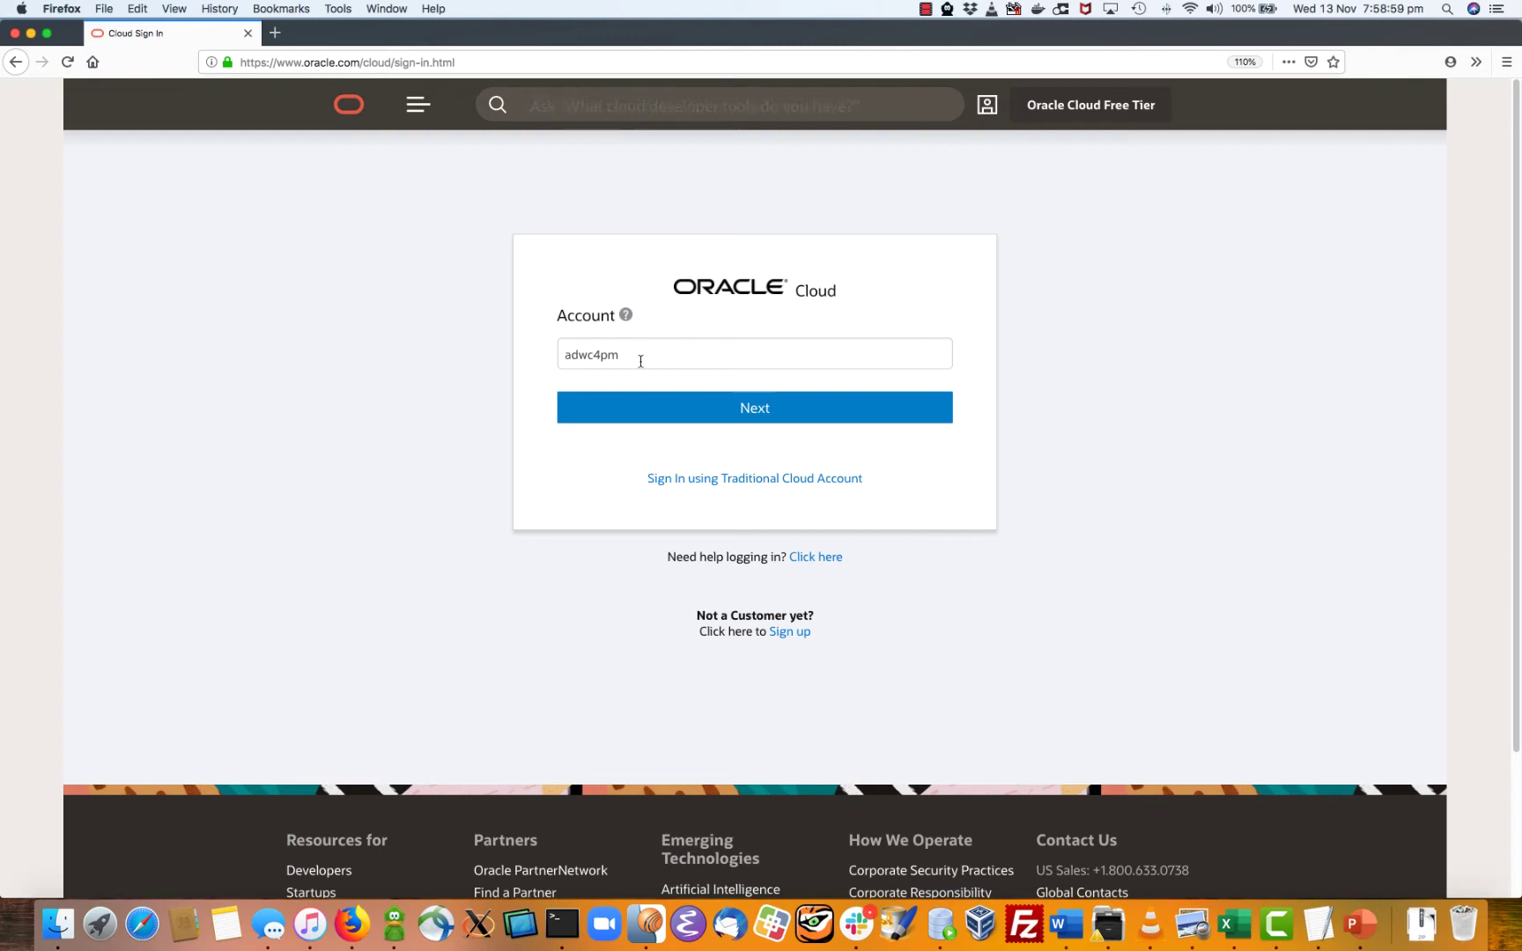
click(755, 411)
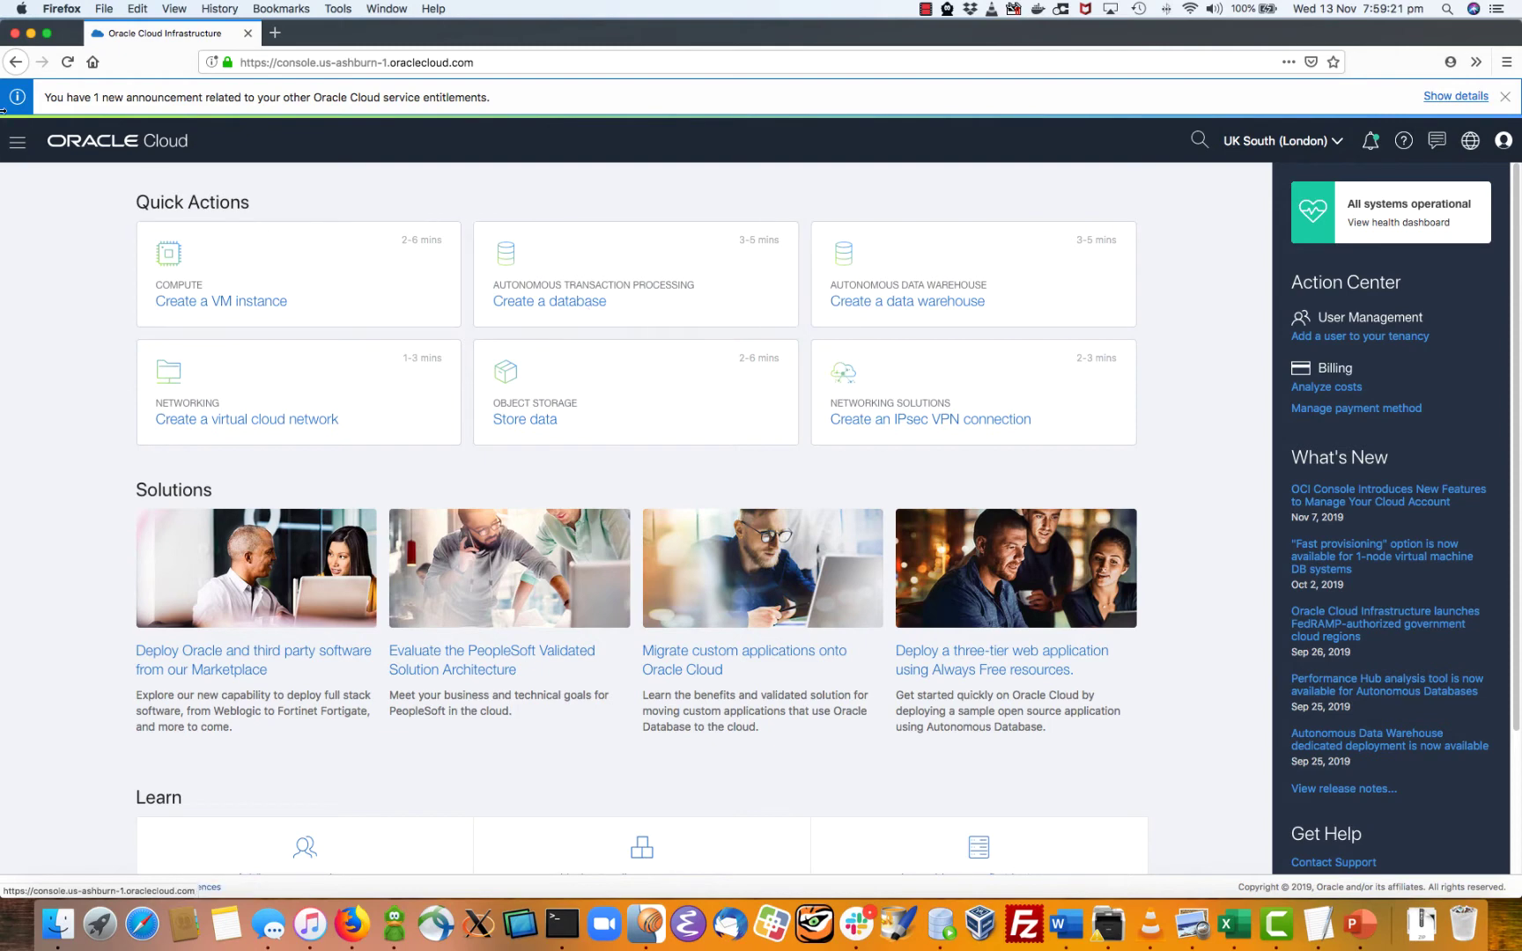
Go to Database > Autonomous Transaction Processing from the console navigation menu
click(14, 141)
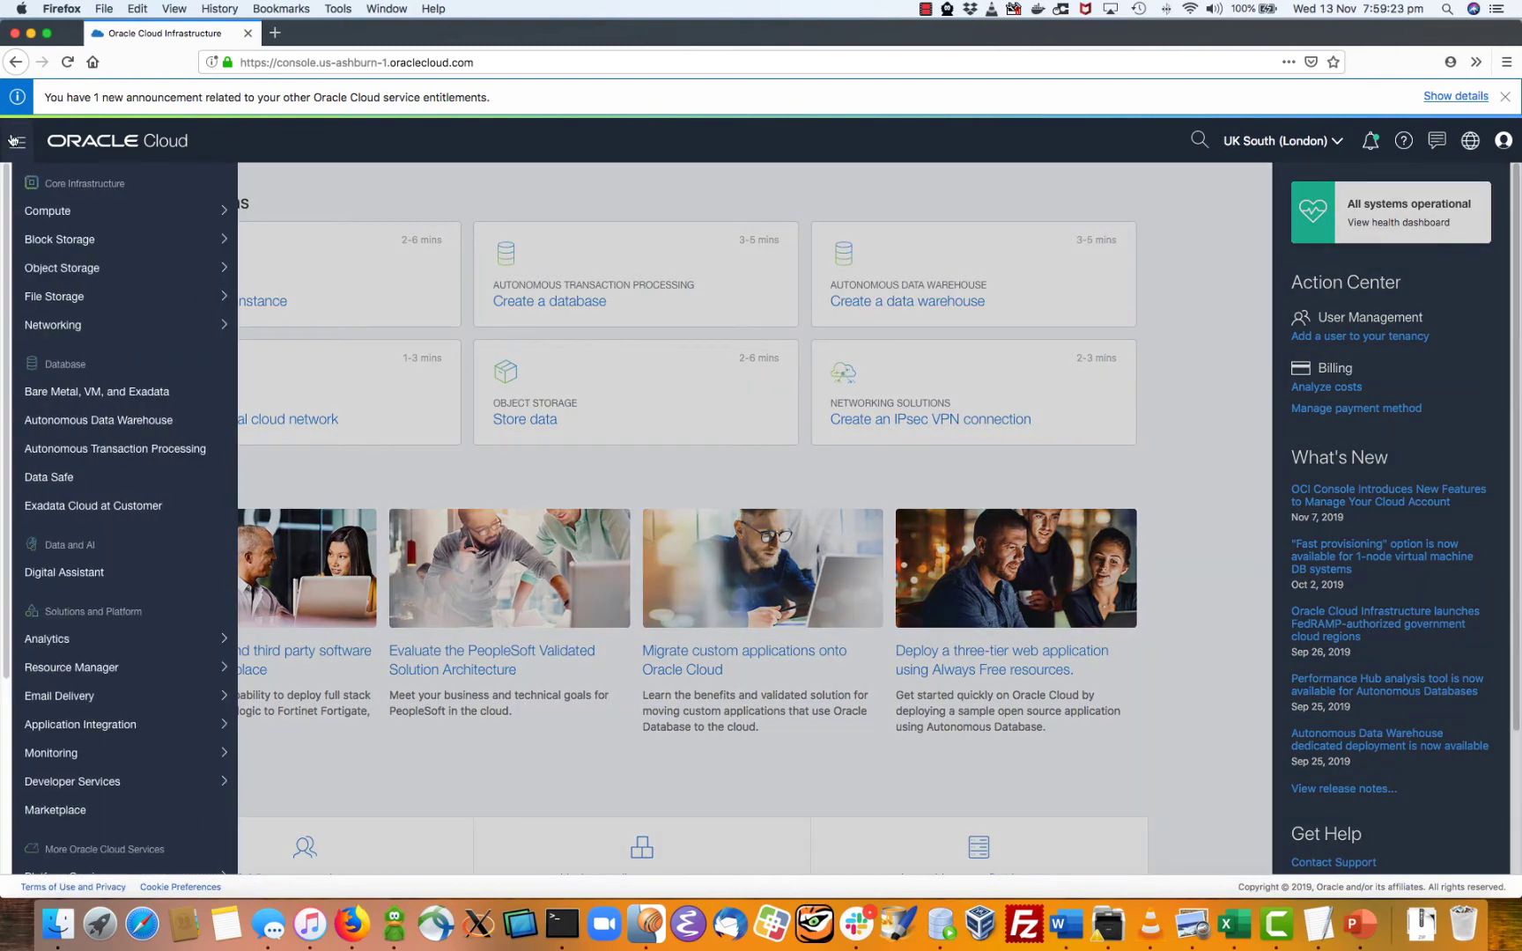
click(76, 450)
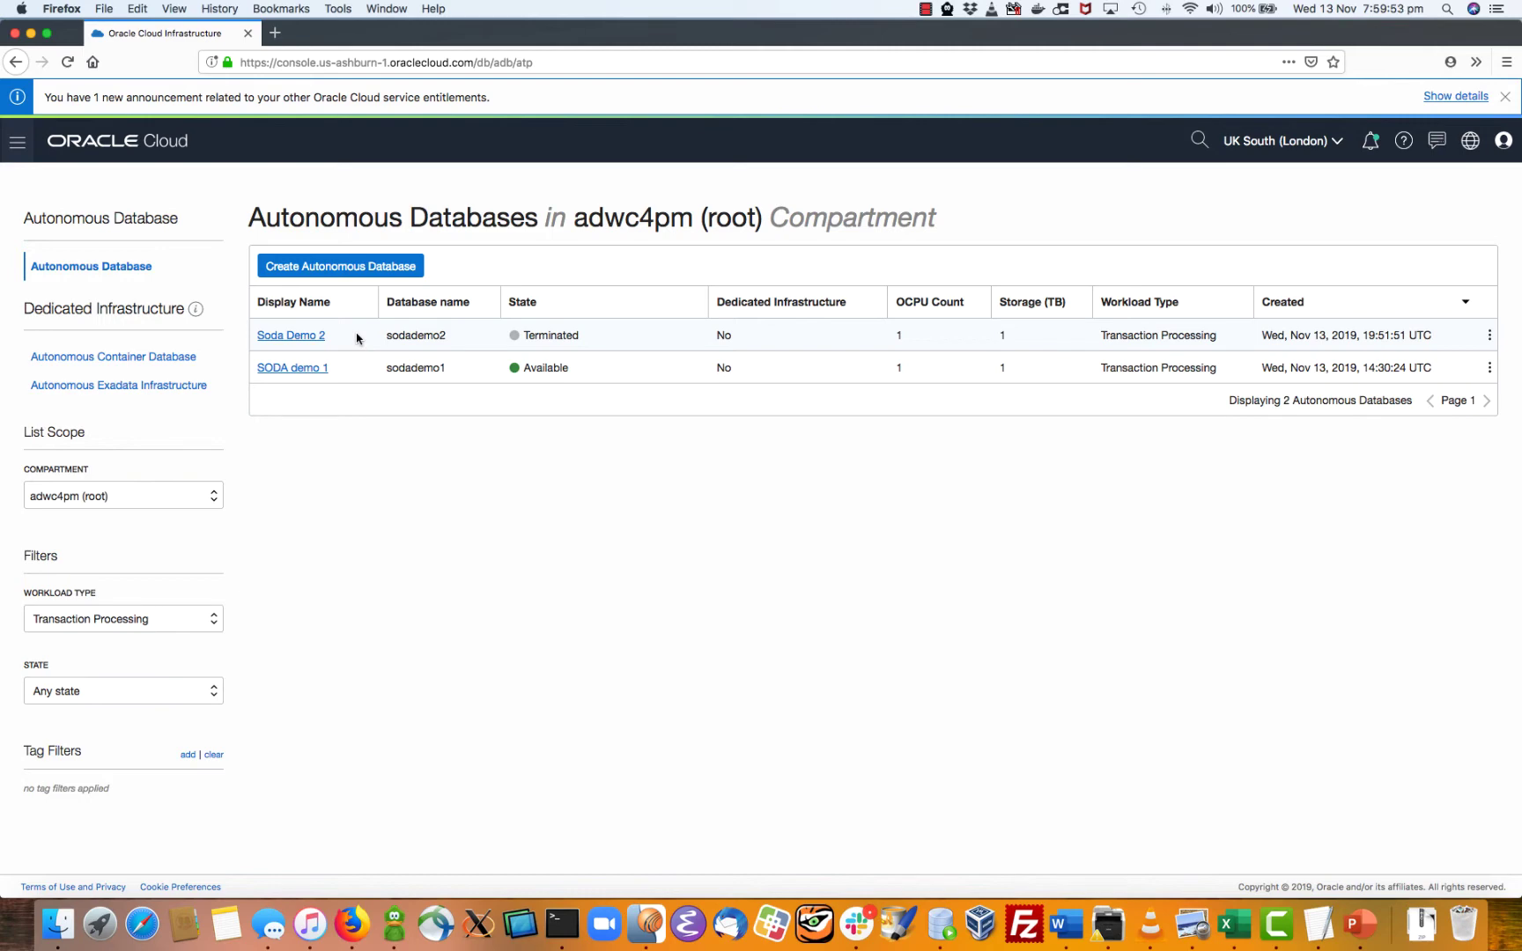
Start Create Autonomous Database and replace the default display name with 'Soda Demo'
click(352, 270)
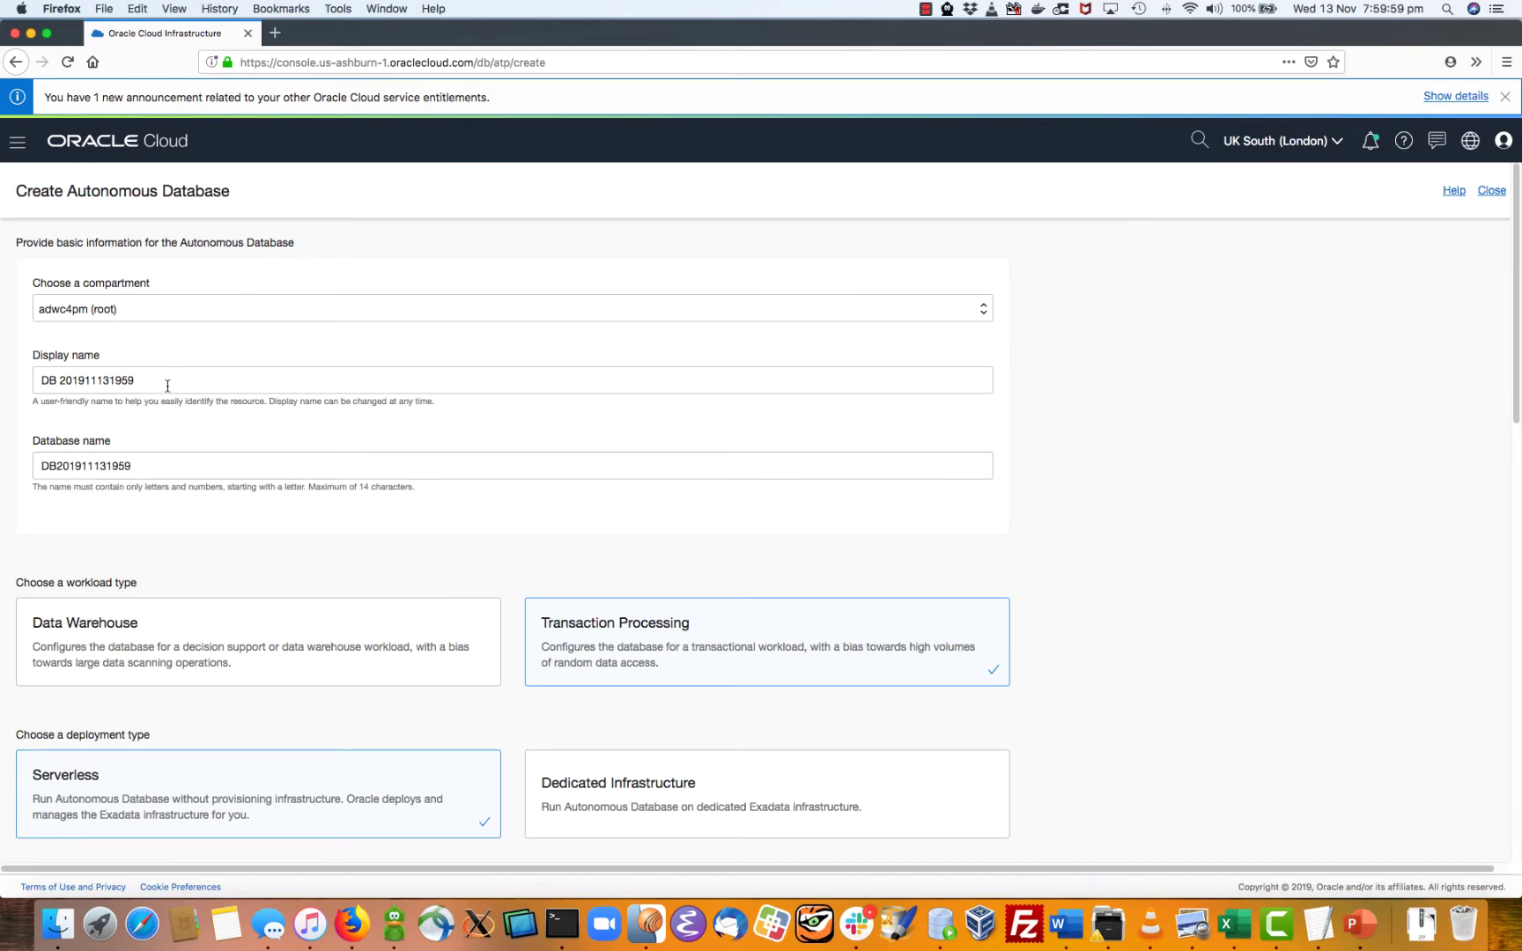
drag(167, 383, 39, 378)
text(S)
text(oda De)
key(BackSpace)
text(,o)
key(BackSpace)
key(BackSpace)
text(mo)
key(Tab)
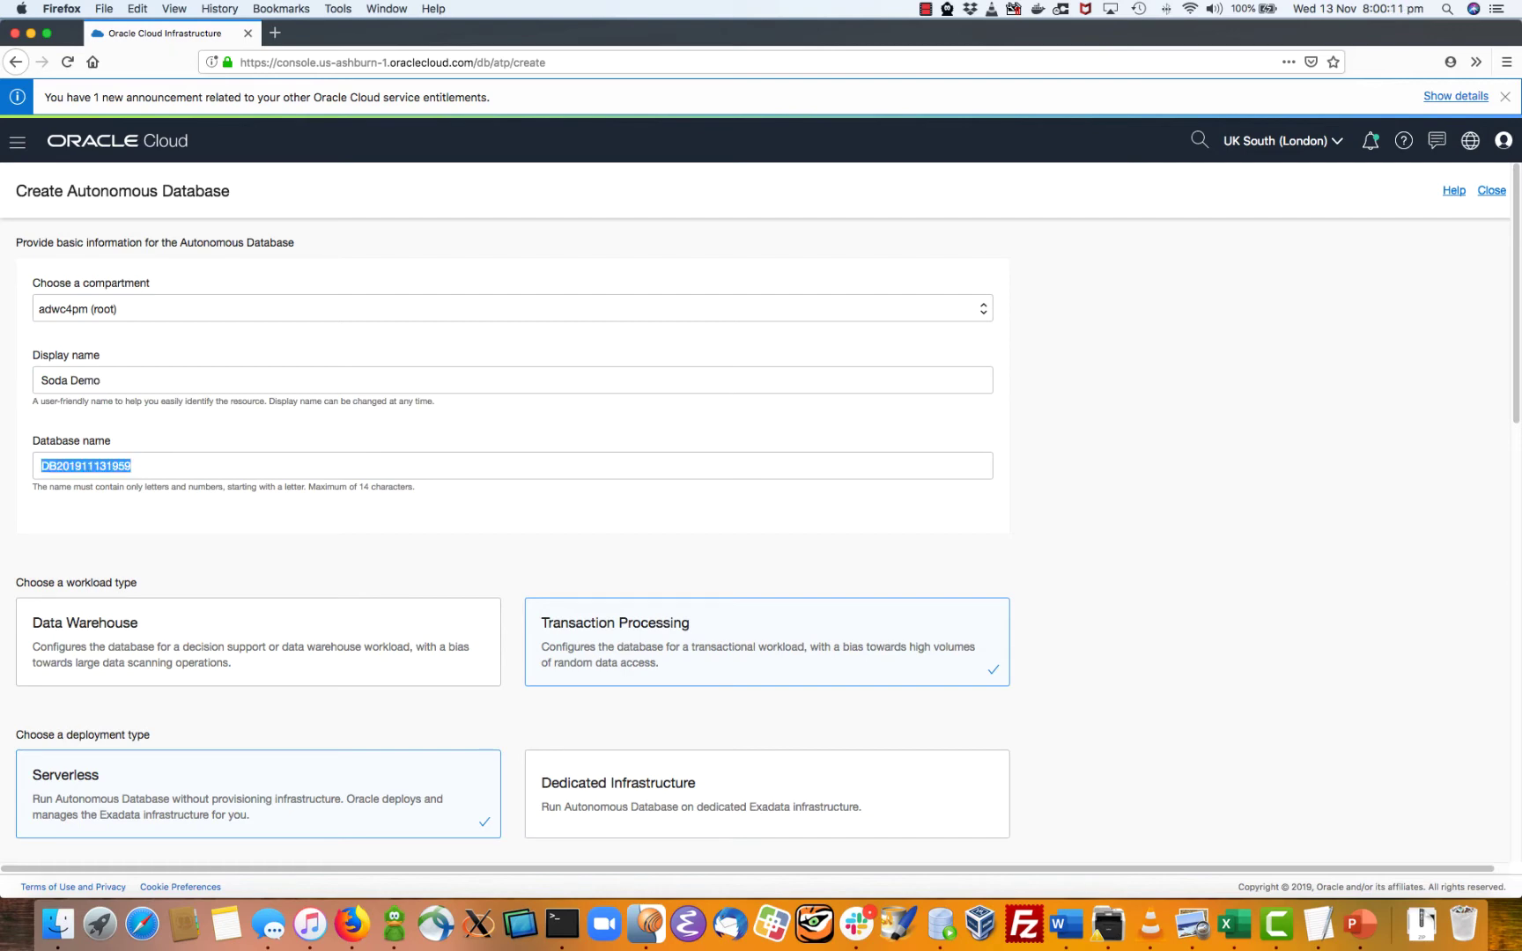
text(soda)
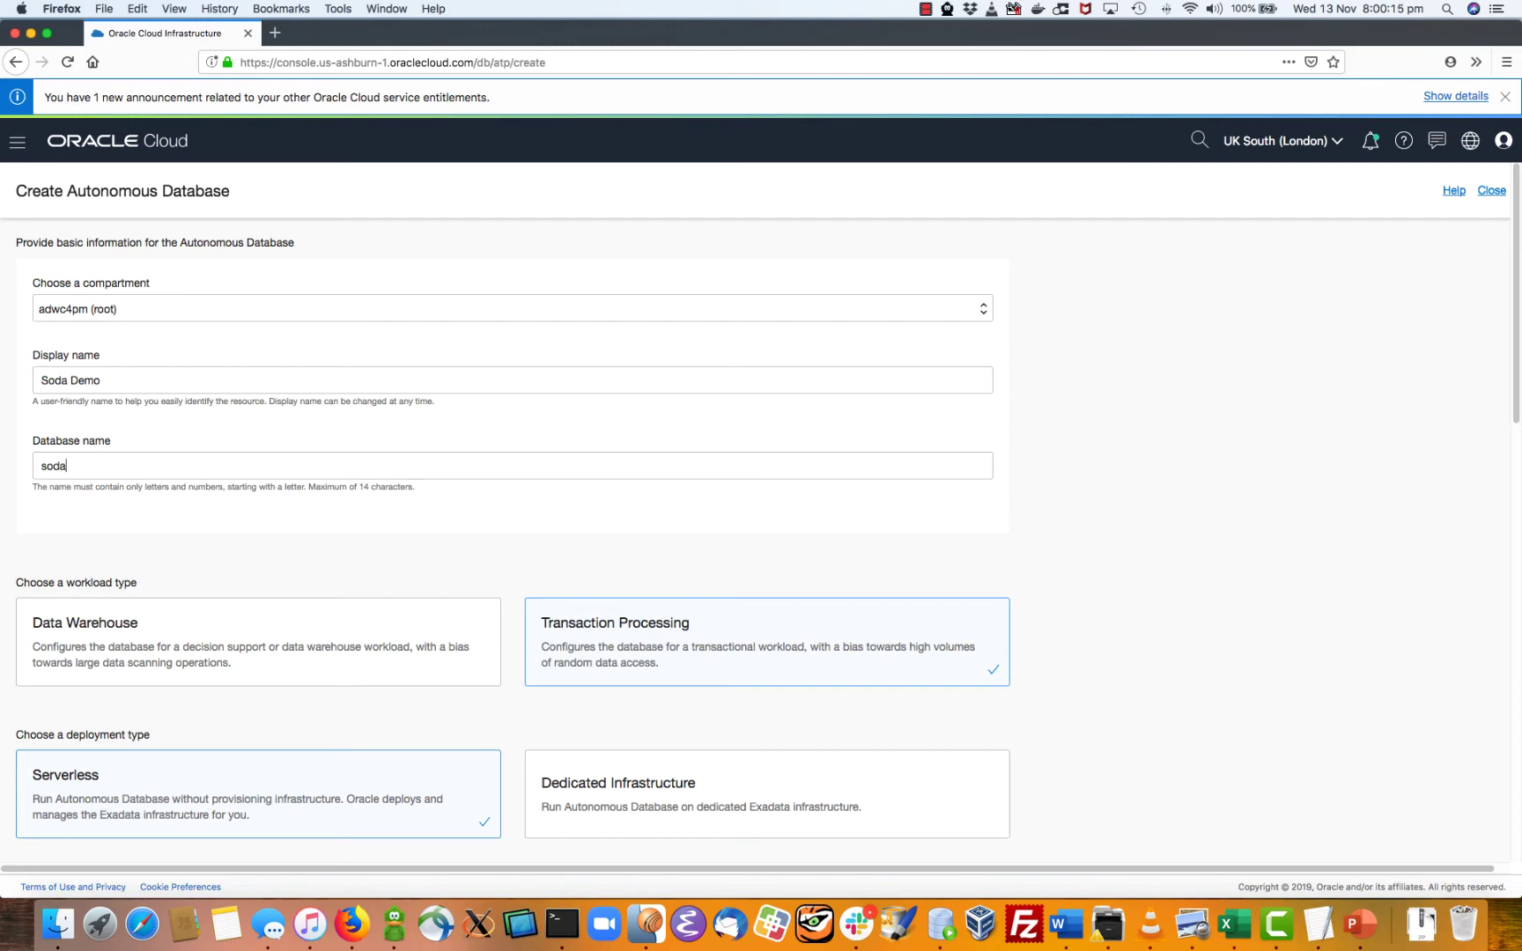
text(demo)
scroll(658, 512, down, 1)
scroll(659, 511, down, 1)
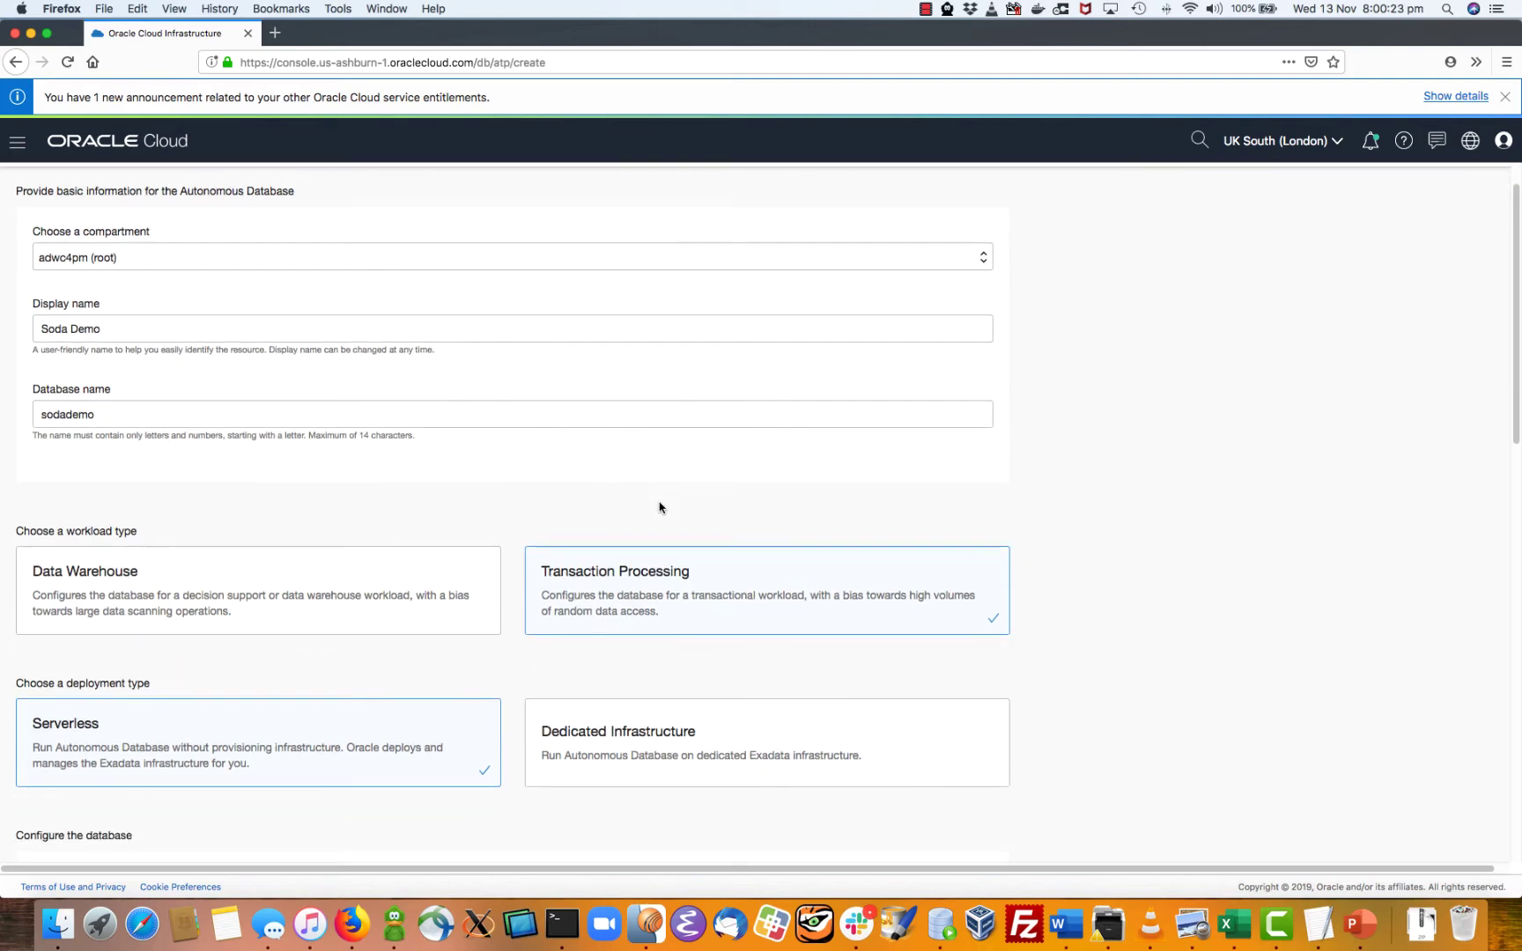
scroll(659, 512, down, 1)
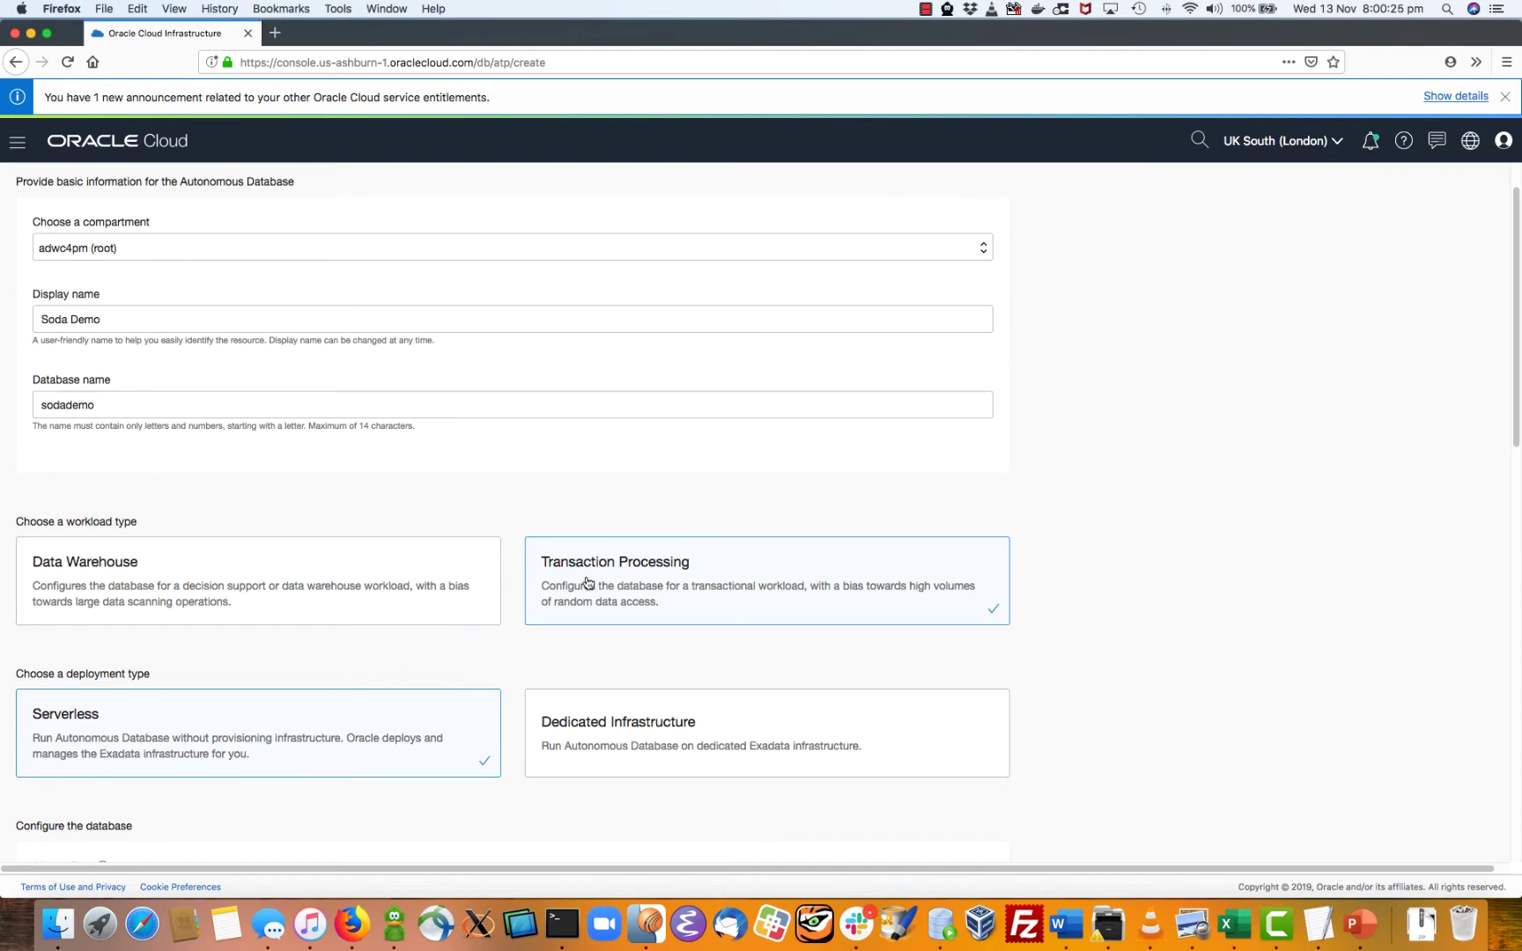
scroll(598, 576, down, 1)
scroll(597, 575, down, 1)
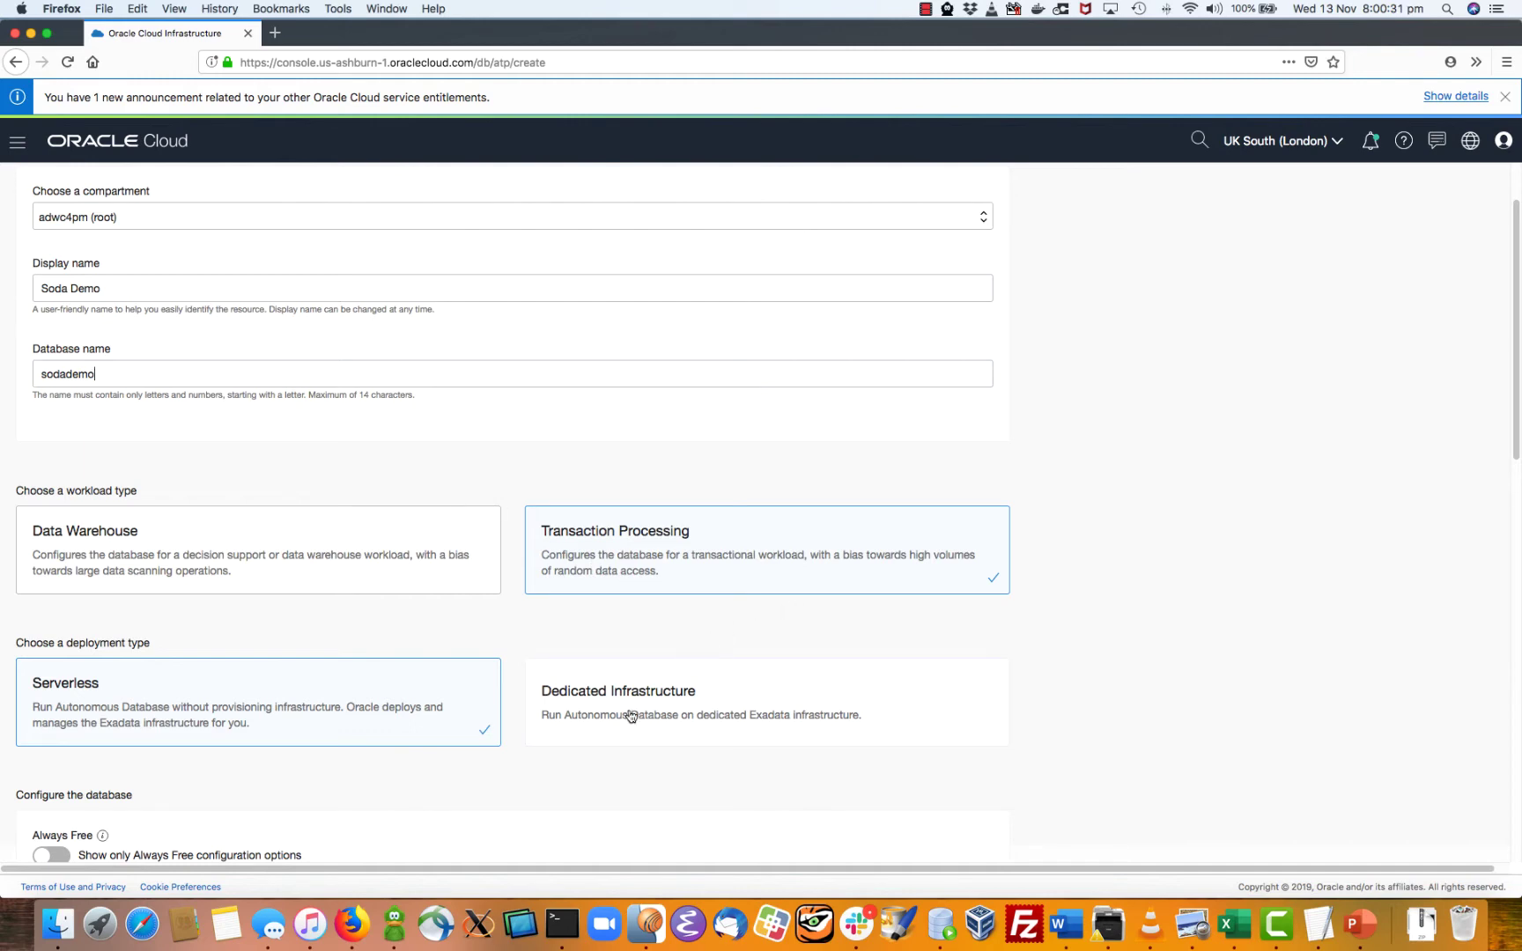
scroll(631, 716, down, 2)
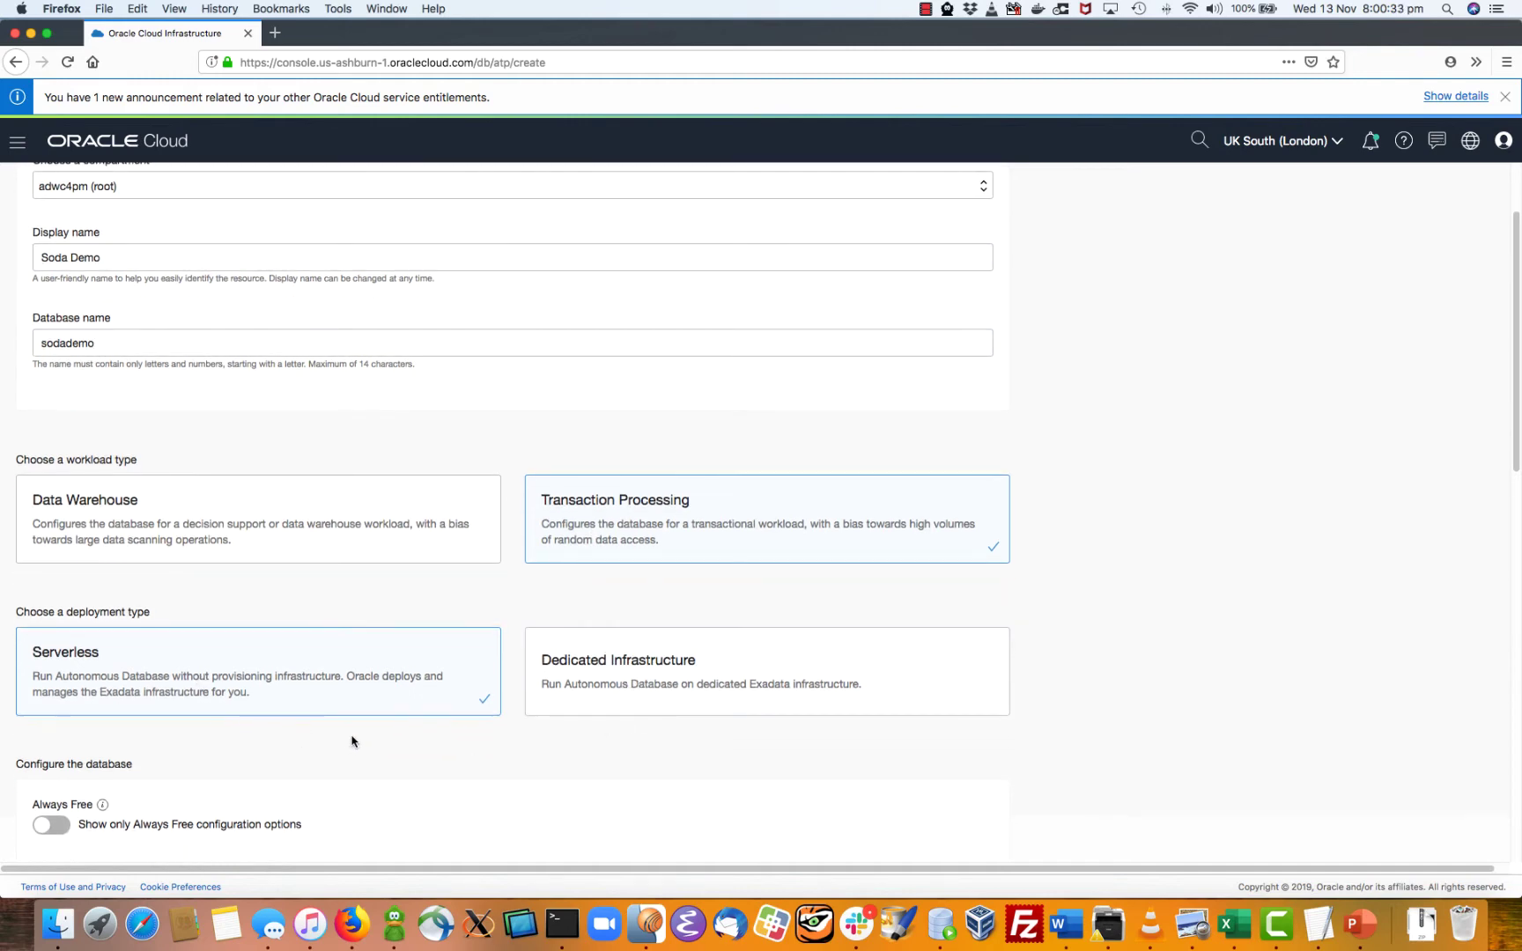
scroll(356, 735, down, 2)
scroll(360, 728, down, 5)
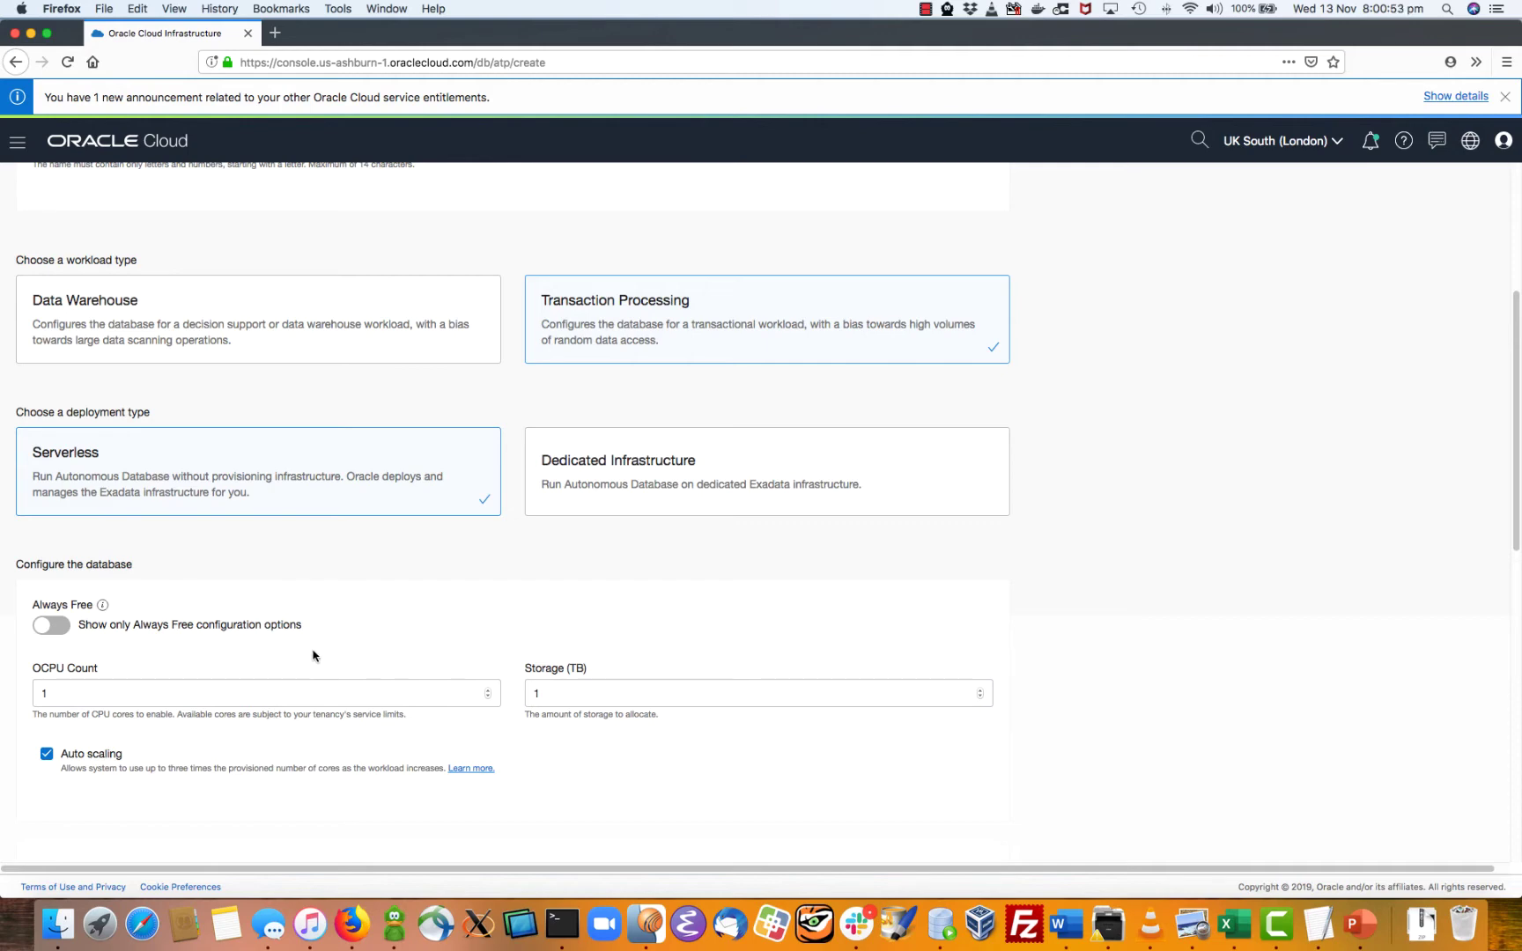
scroll(332, 652, down, 2)
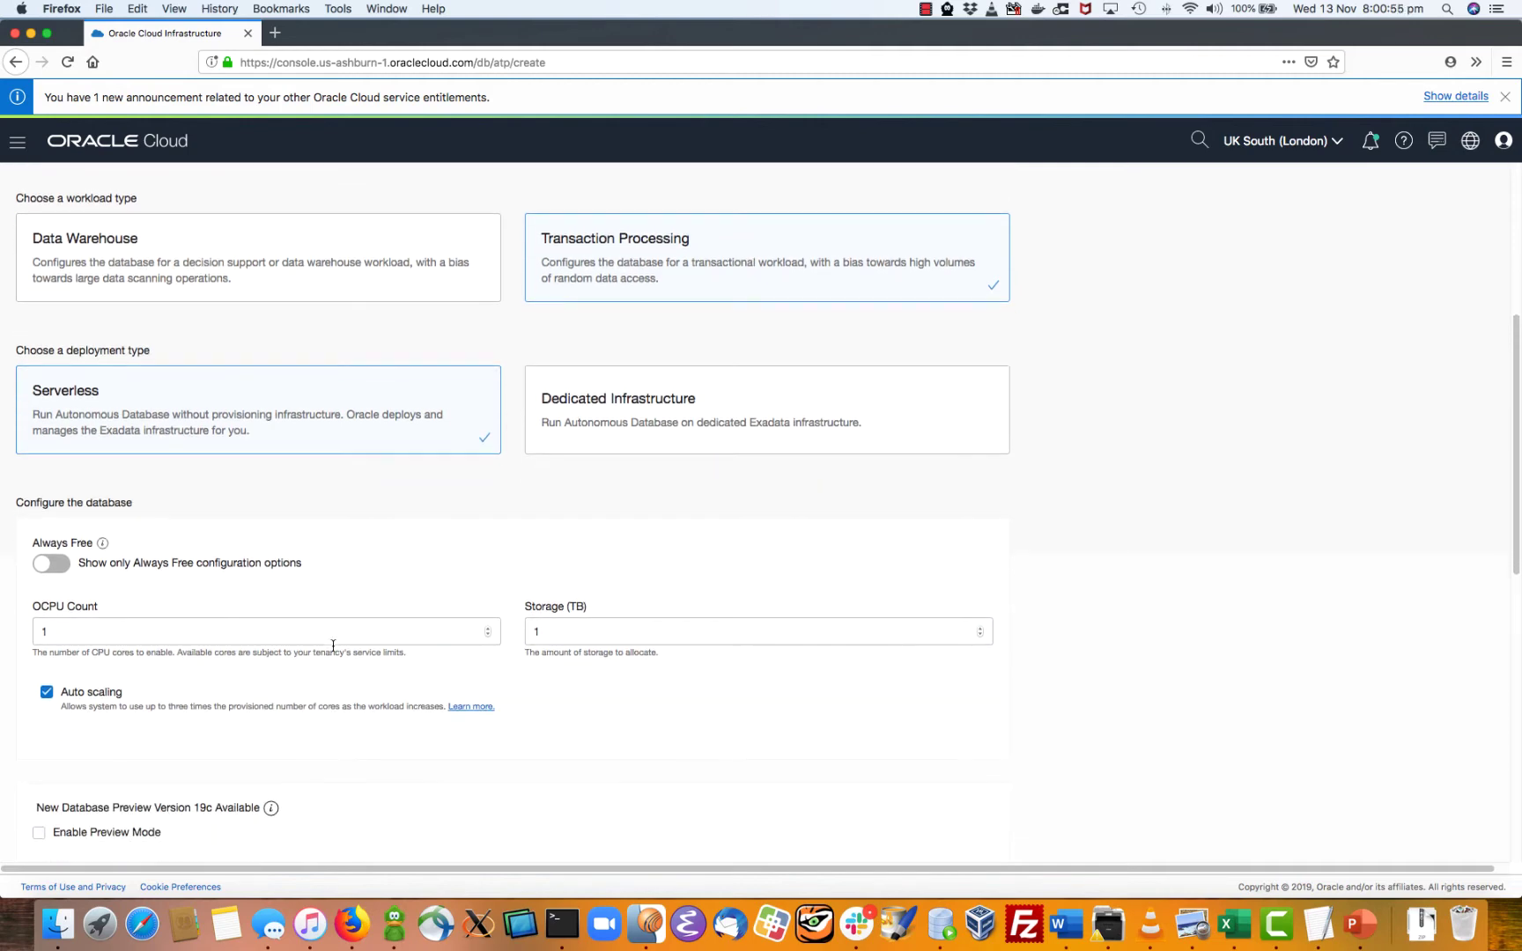
scroll(431, 661, down, 2)
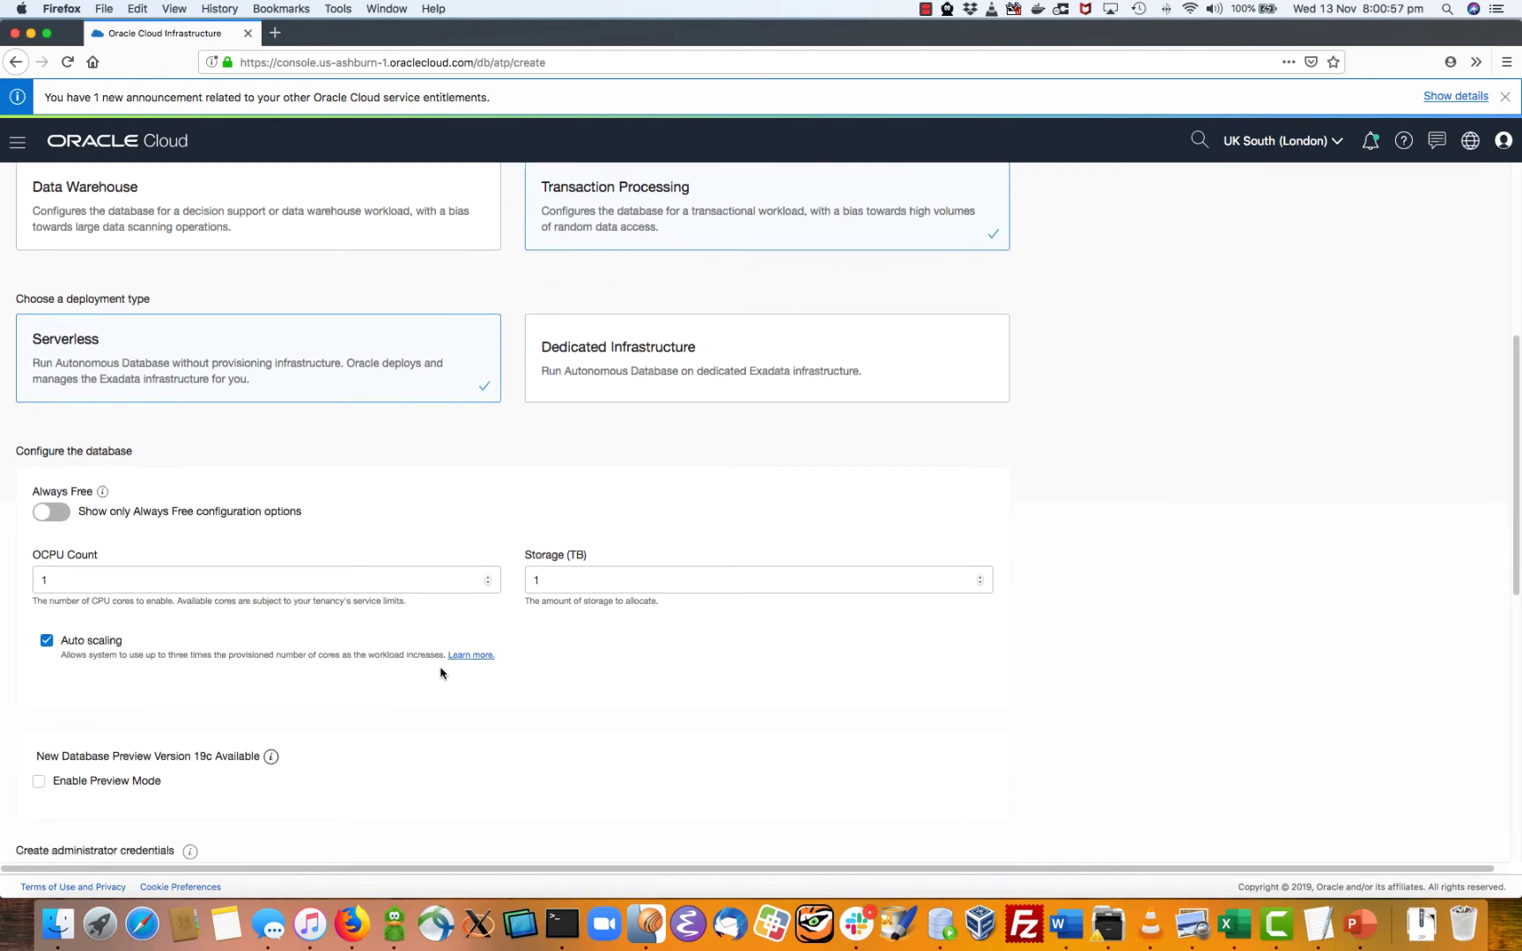
scroll(441, 674, down, 4)
scroll(436, 678, down, 2)
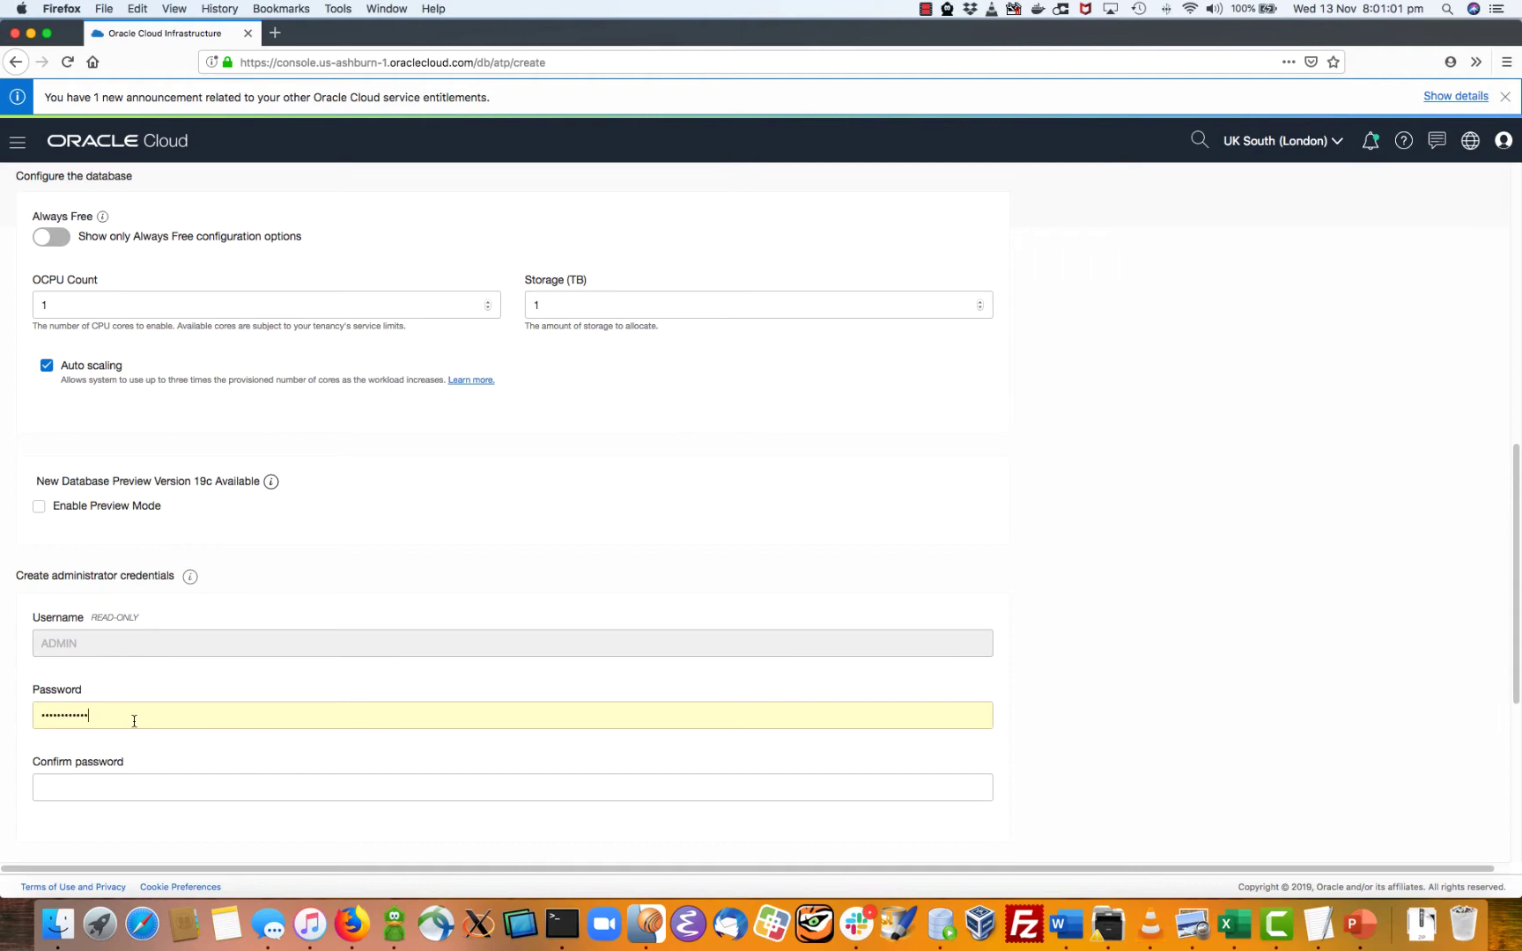
Replace the autofilled administrator password and move on to its confirmation field
drag(134, 722, 13, 724)
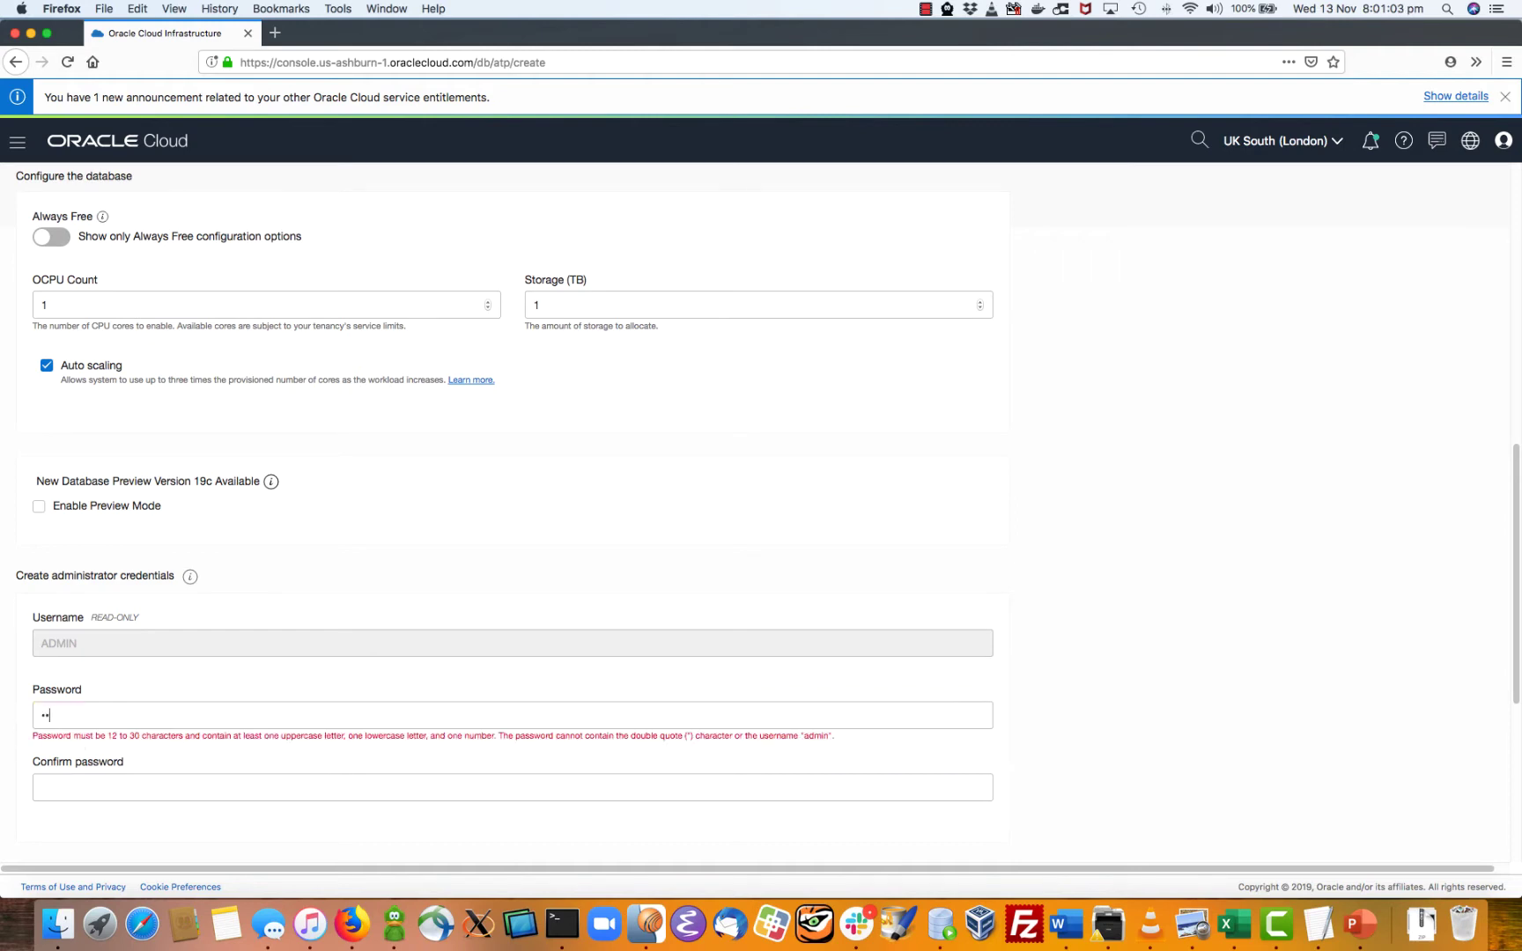
key(Tab)
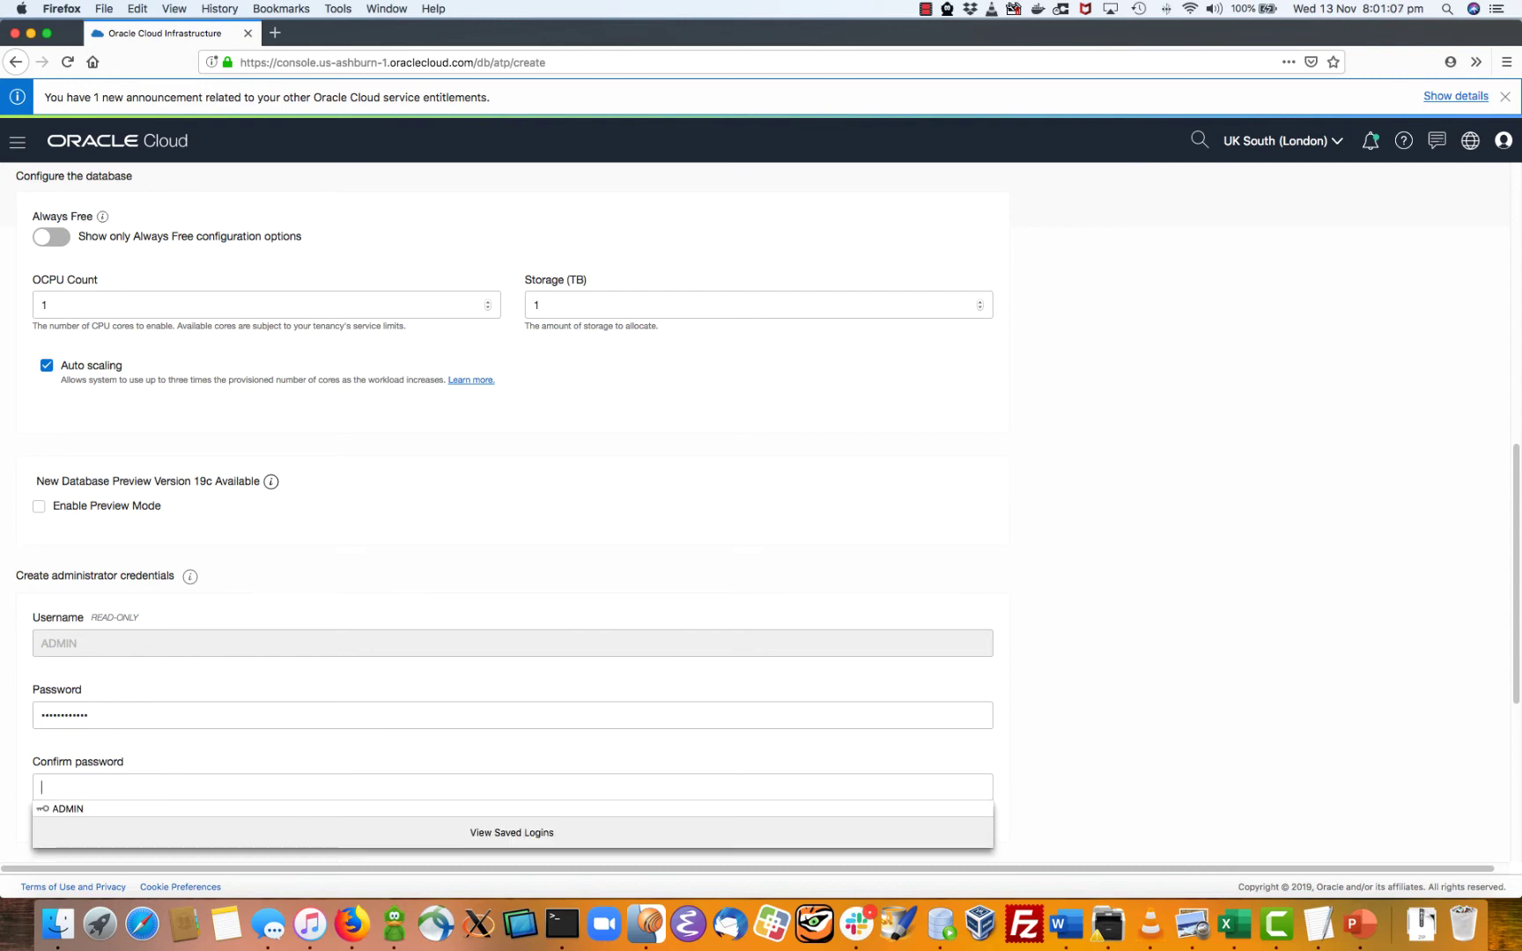
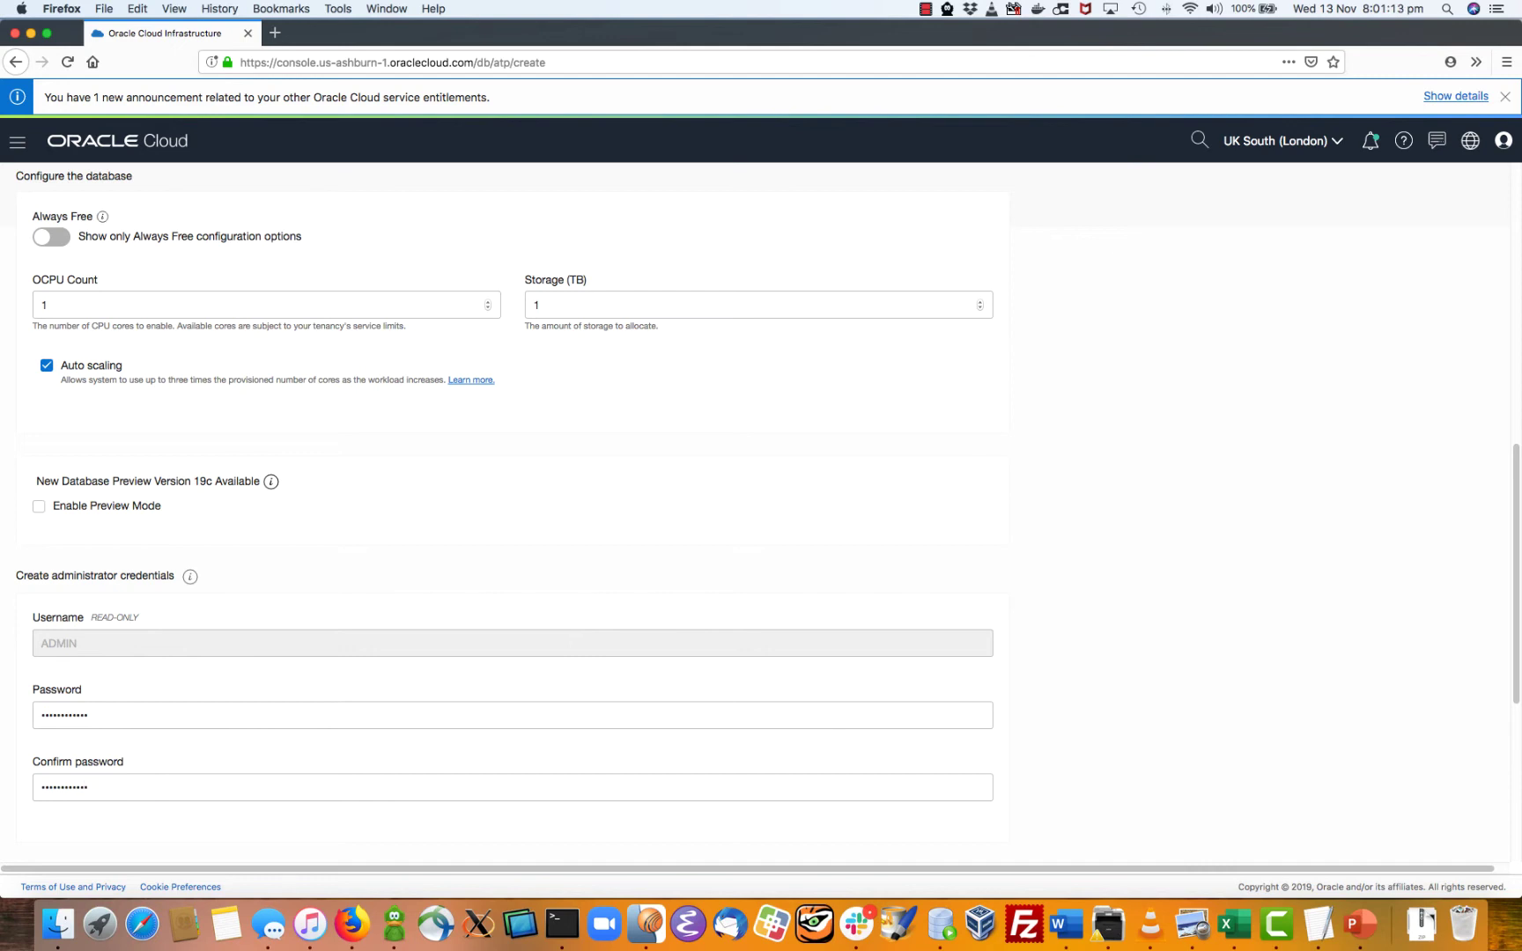
scroll(196, 761, down, 1)
scroll(201, 751, down, 2)
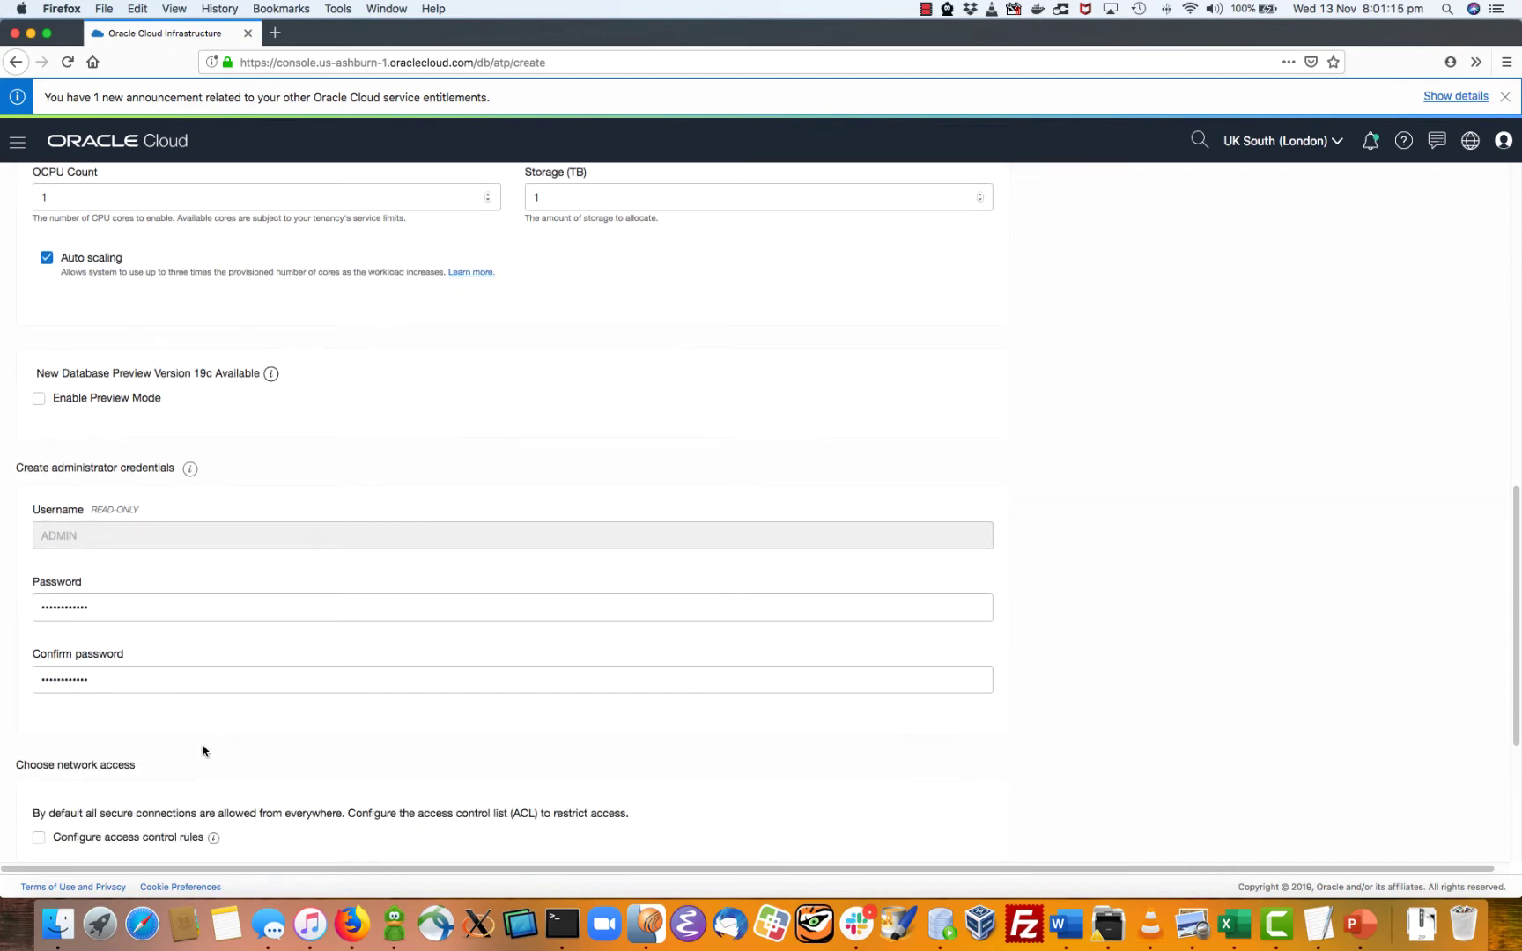
scroll(203, 750, down, 1)
scroll(203, 750, down, 1)
scroll(204, 750, down, 1)
scroll(204, 751, down, 2)
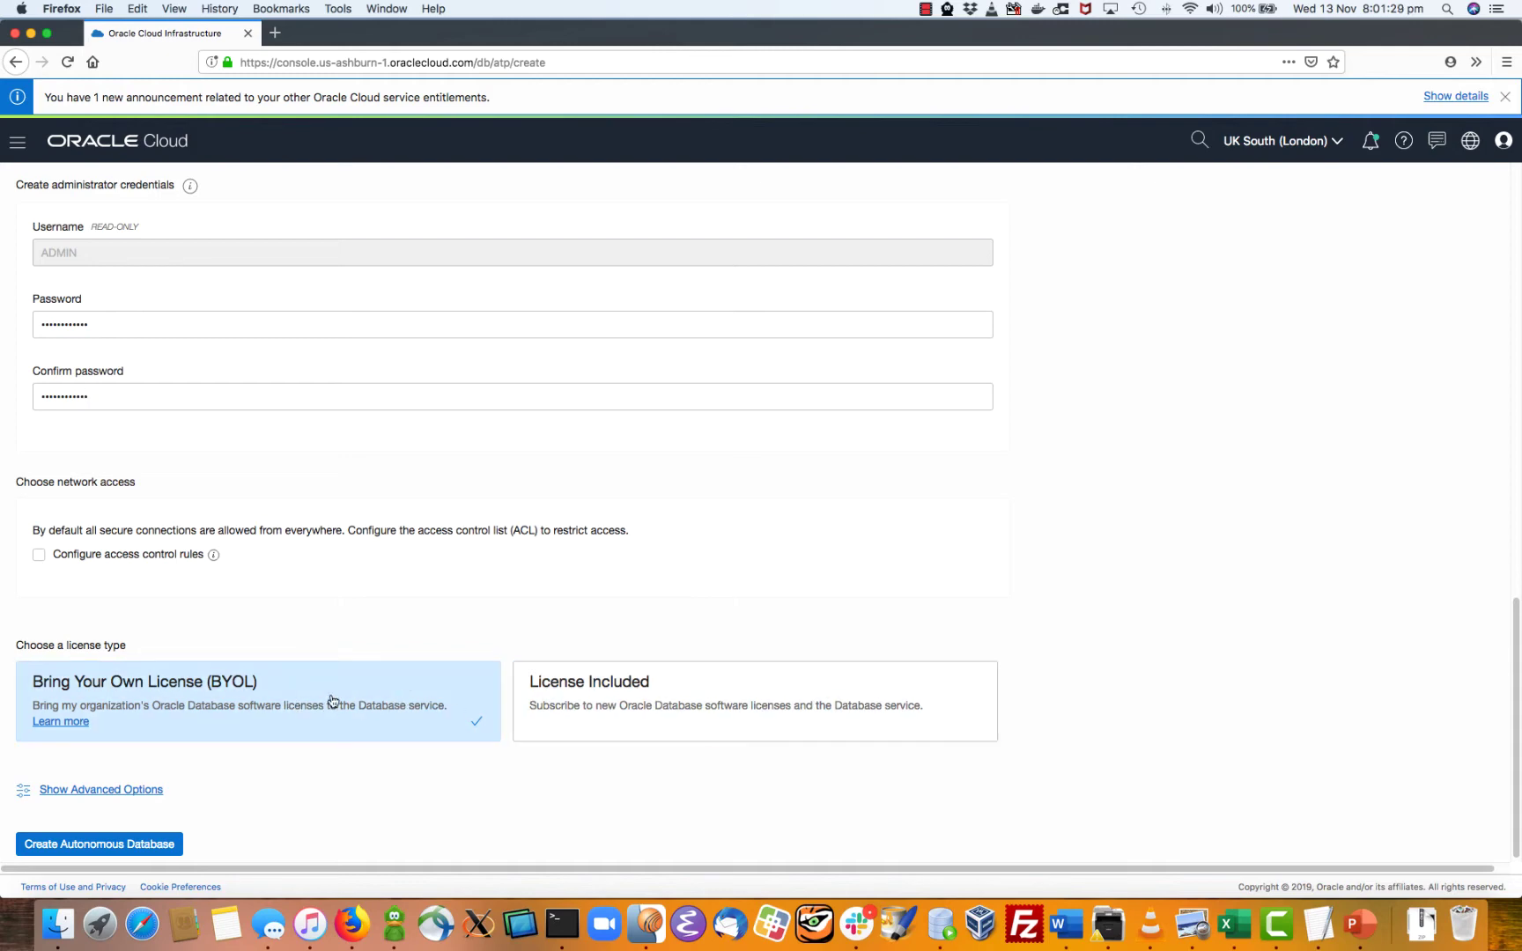
scroll(259, 802, down, 1)
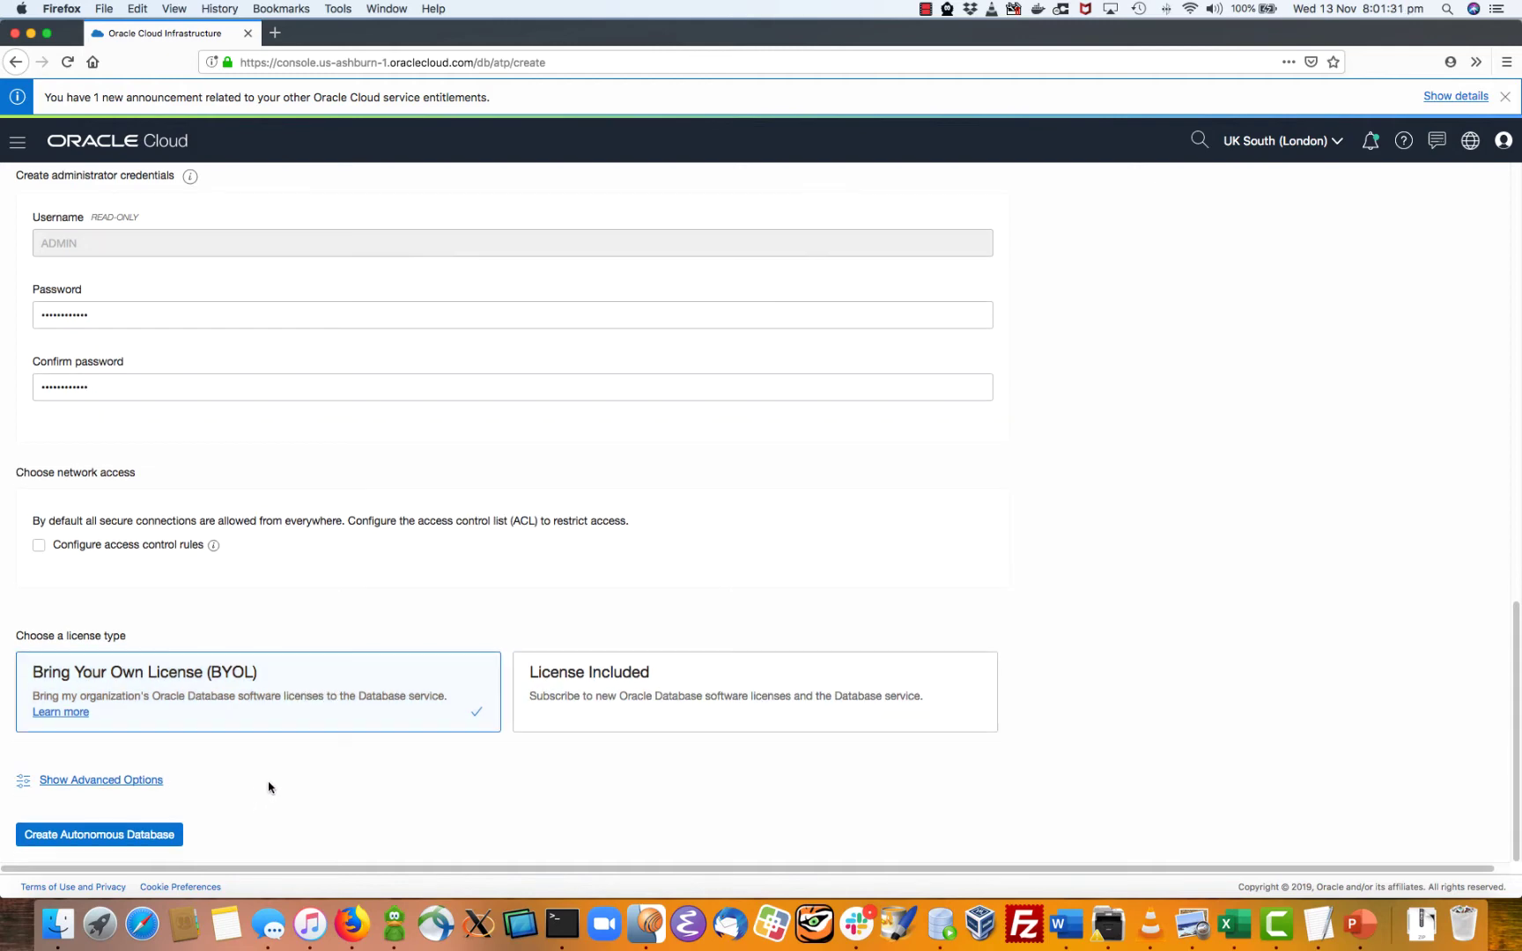
Submit the Create Autonomous Database form for Soda Demo
click(162, 838)
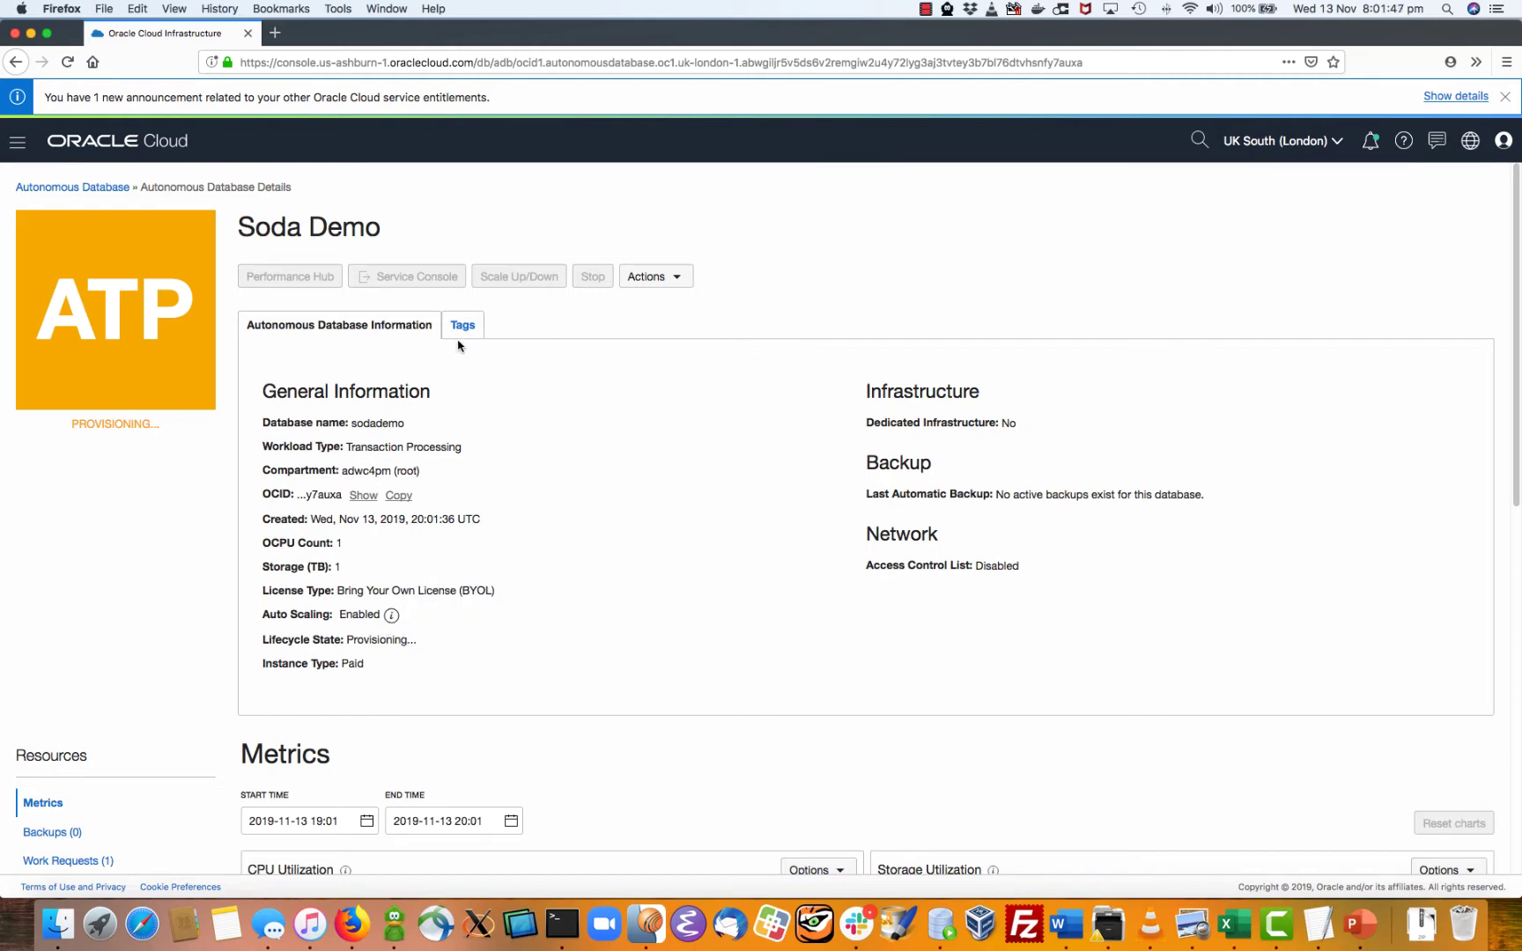
Open SODA demo 1 from the Autonomous Transaction Processing list and view its actions
click(17, 143)
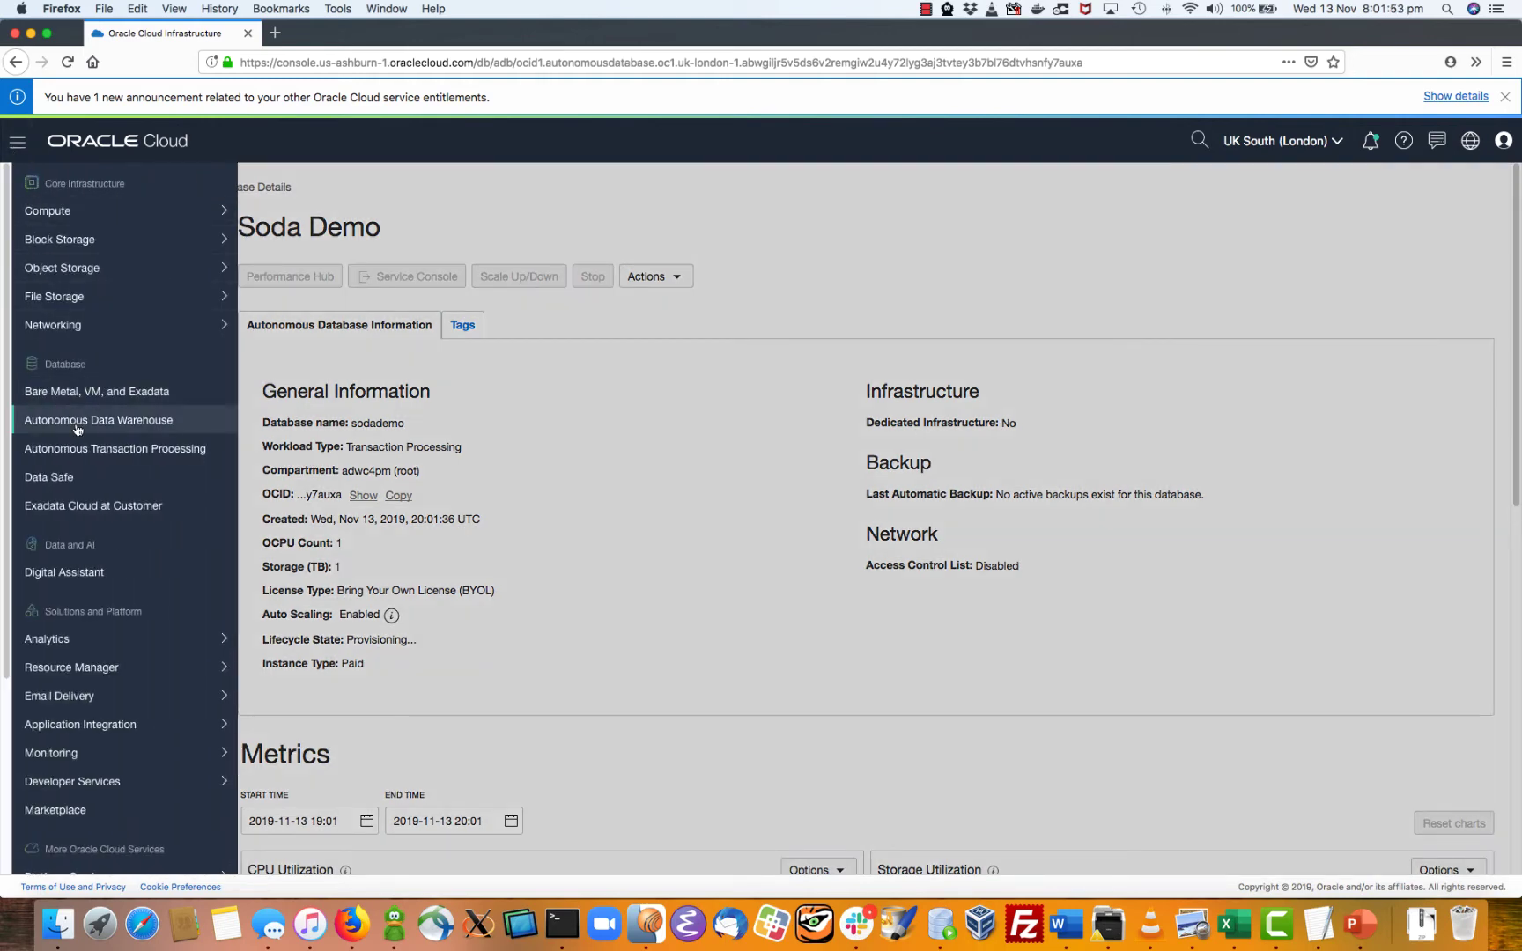
click(70, 451)
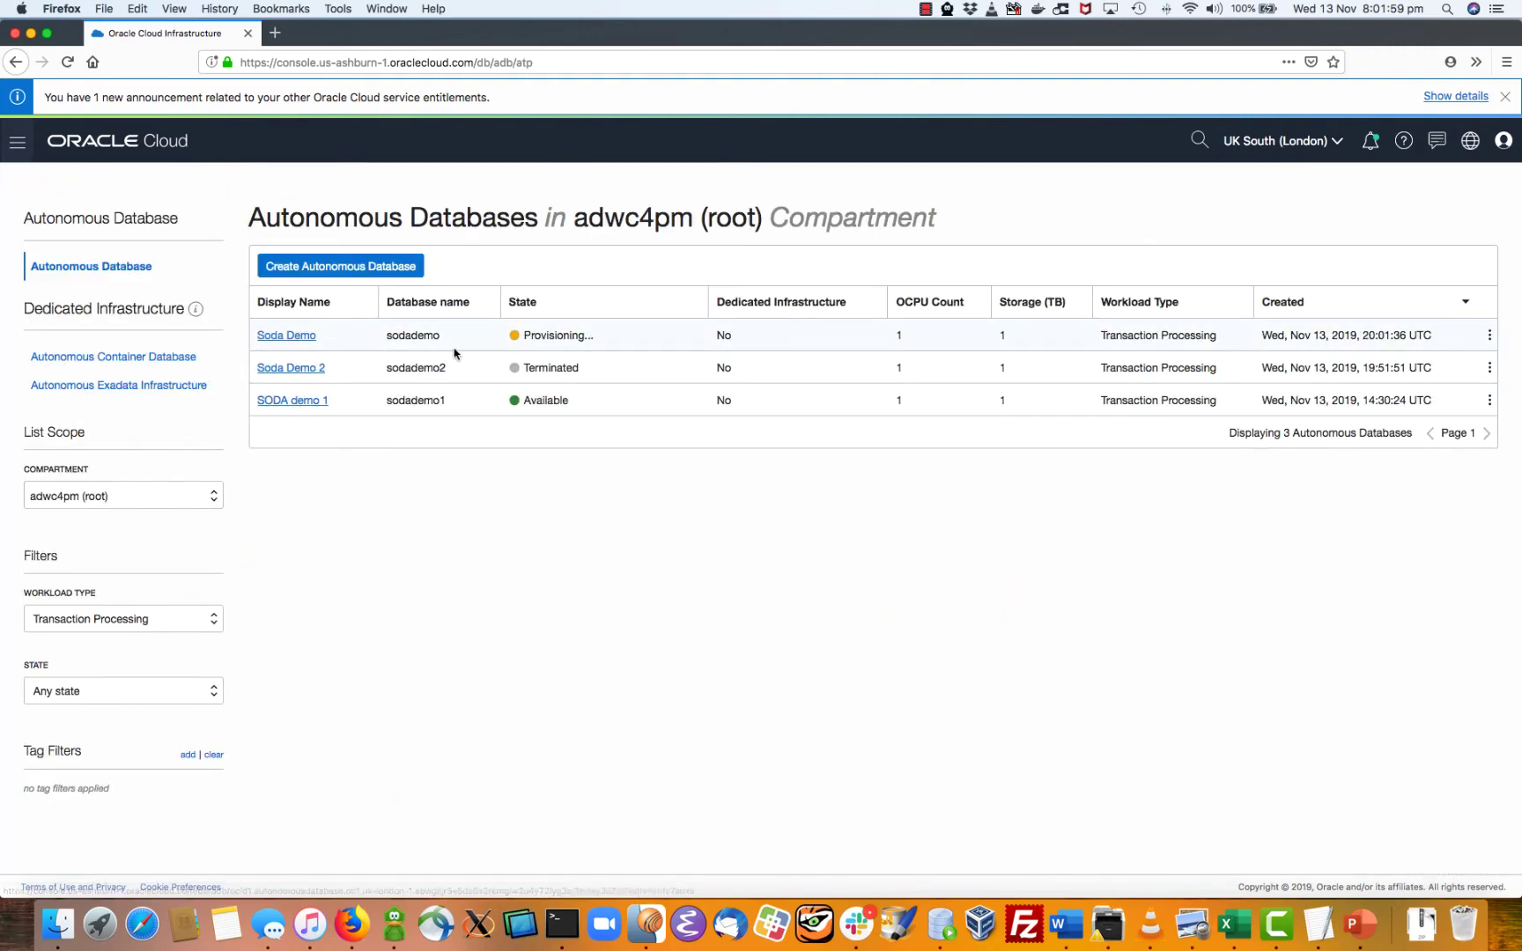
click(307, 401)
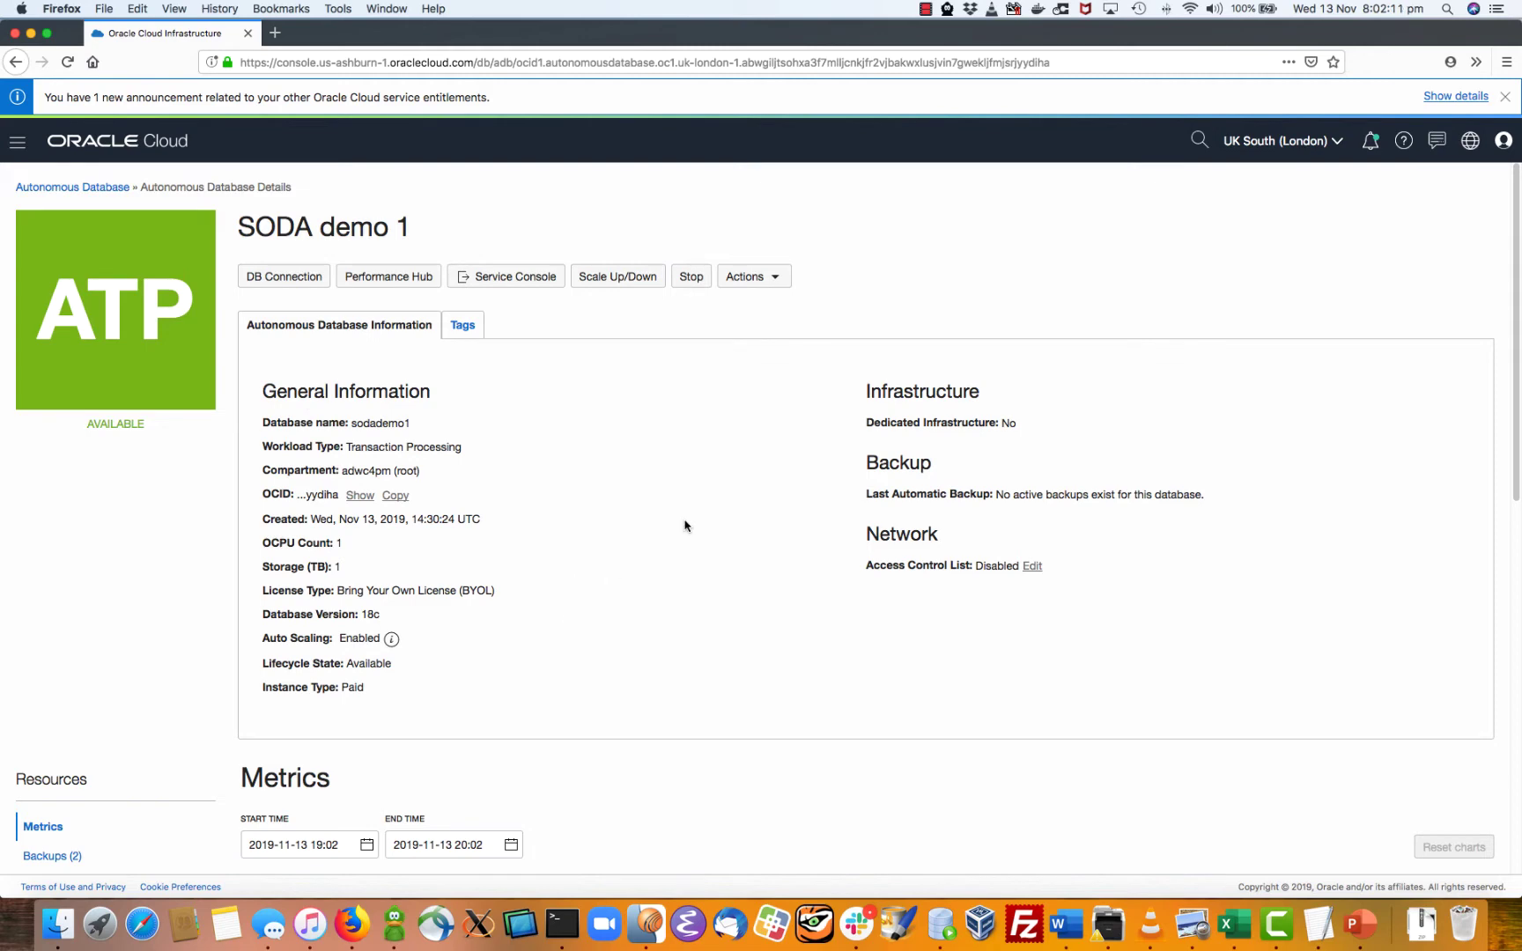
click(750, 276)
Launch SODA demo 1's Service Console and view its Administration section
click(519, 284)
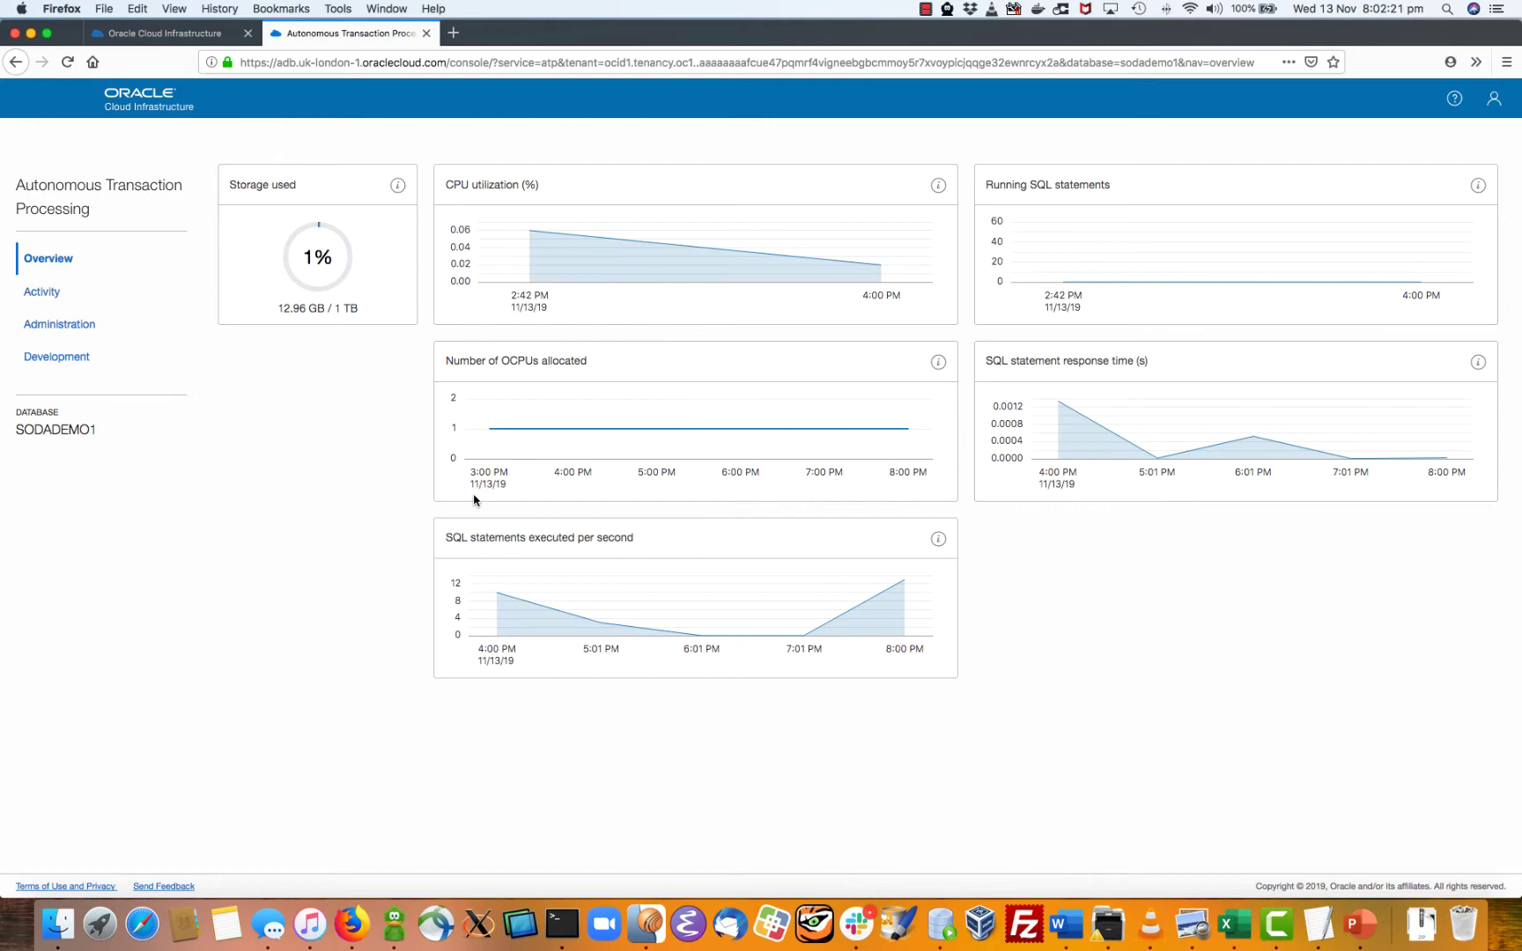
click(72, 331)
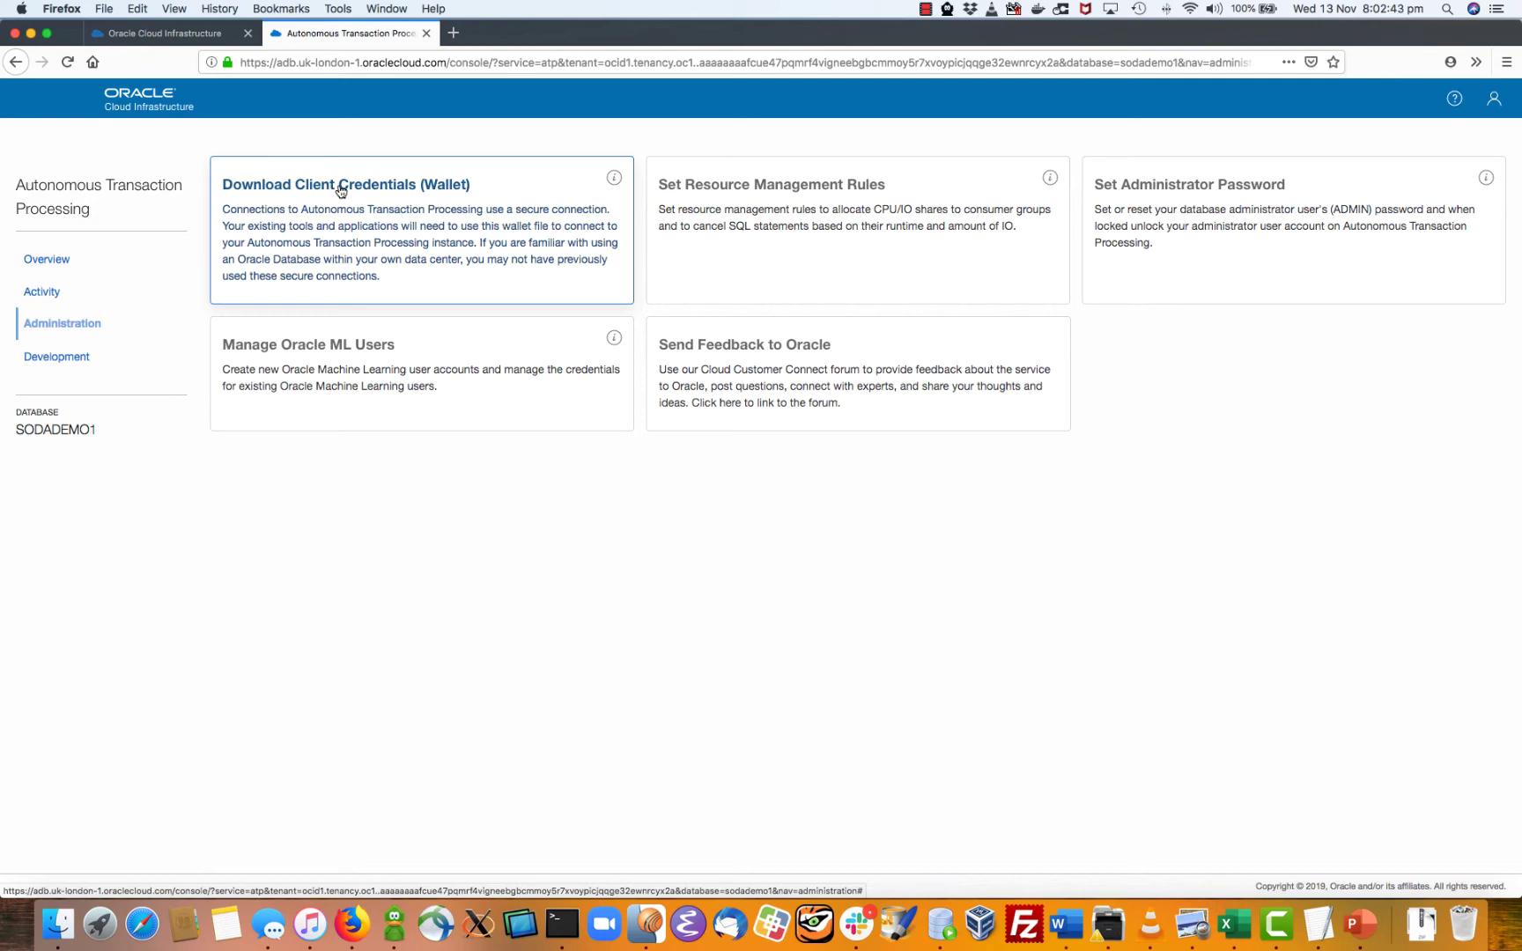
On the Development page, copy the ORDS base URL from the RESTful Services and SODA card
click(73, 361)
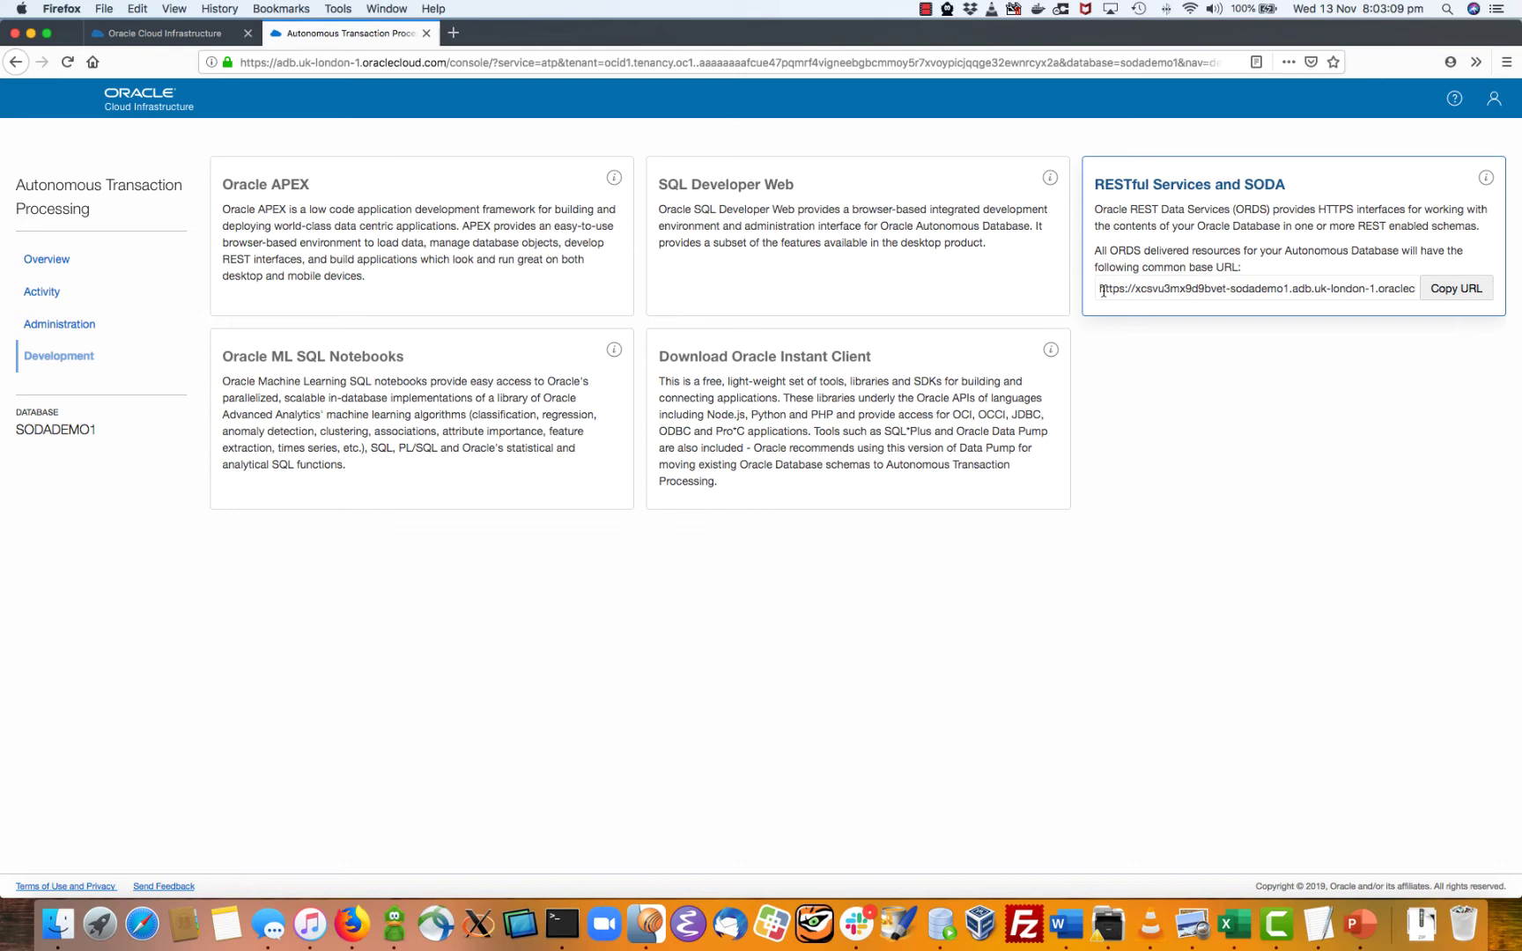
drag(1098, 291, 1430, 297)
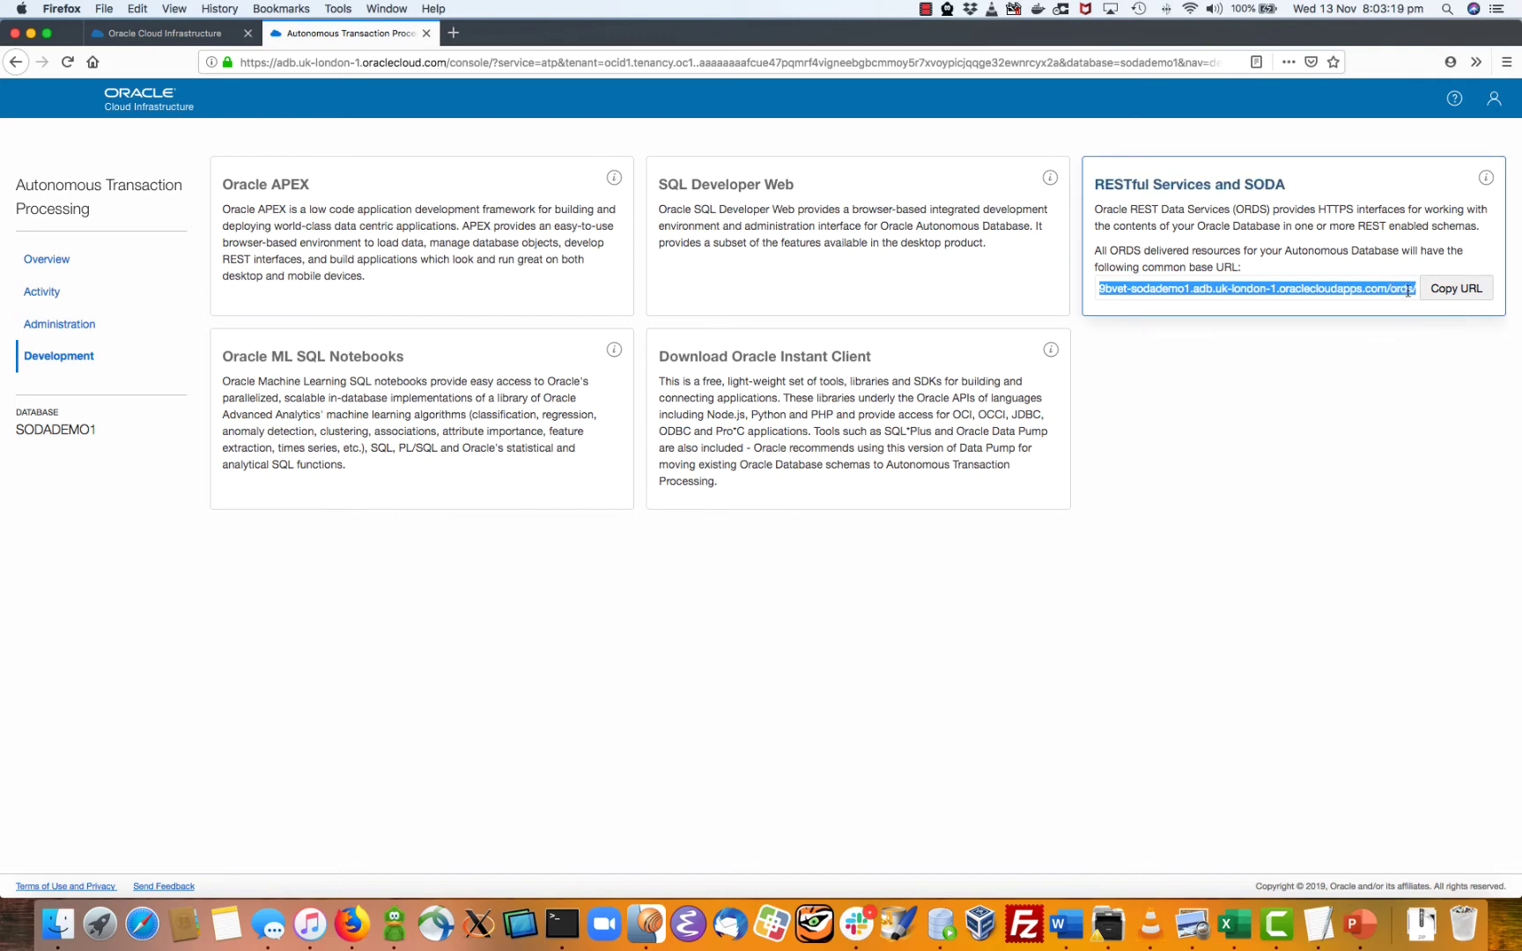
click(1438, 297)
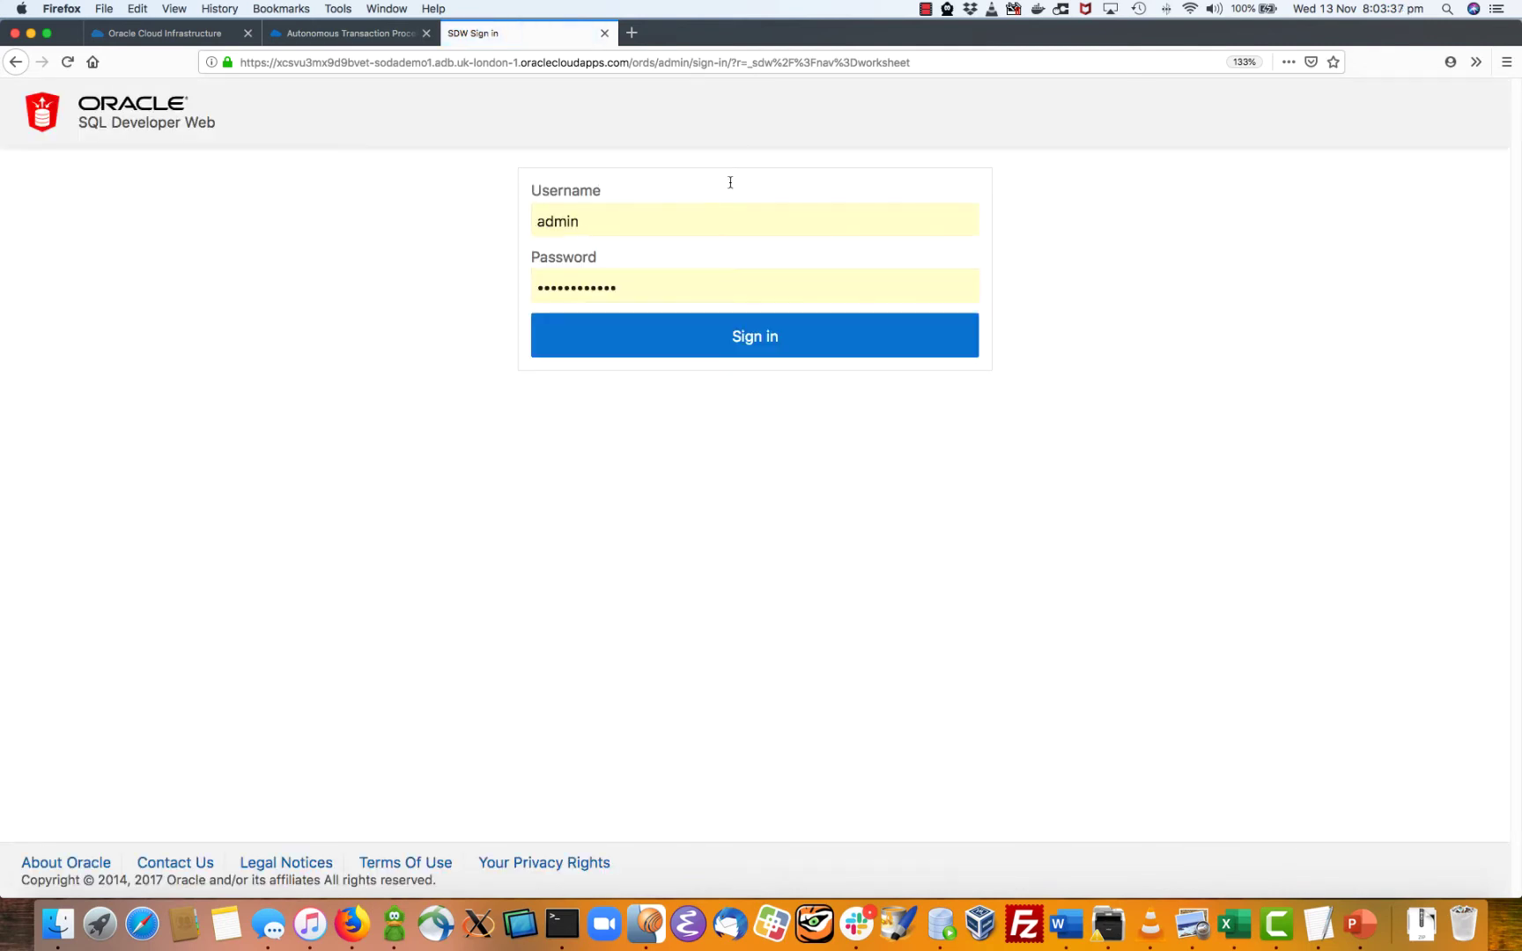
Sign in to SQL Developer Web as ADMIN and set the Navigator to list Tables
click(669, 316)
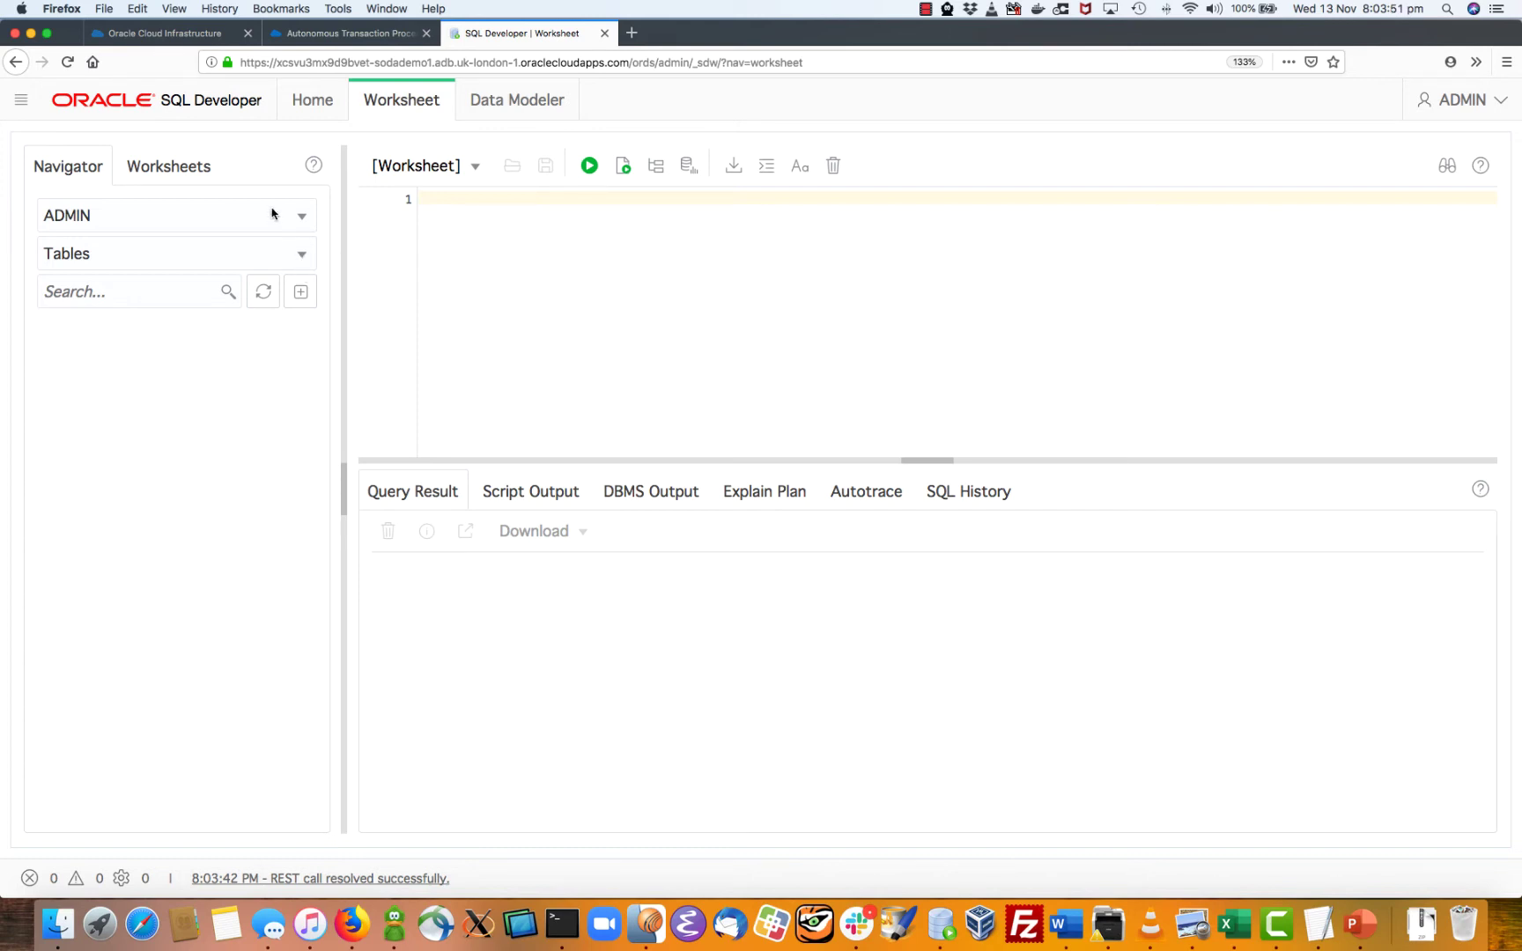
click(300, 256)
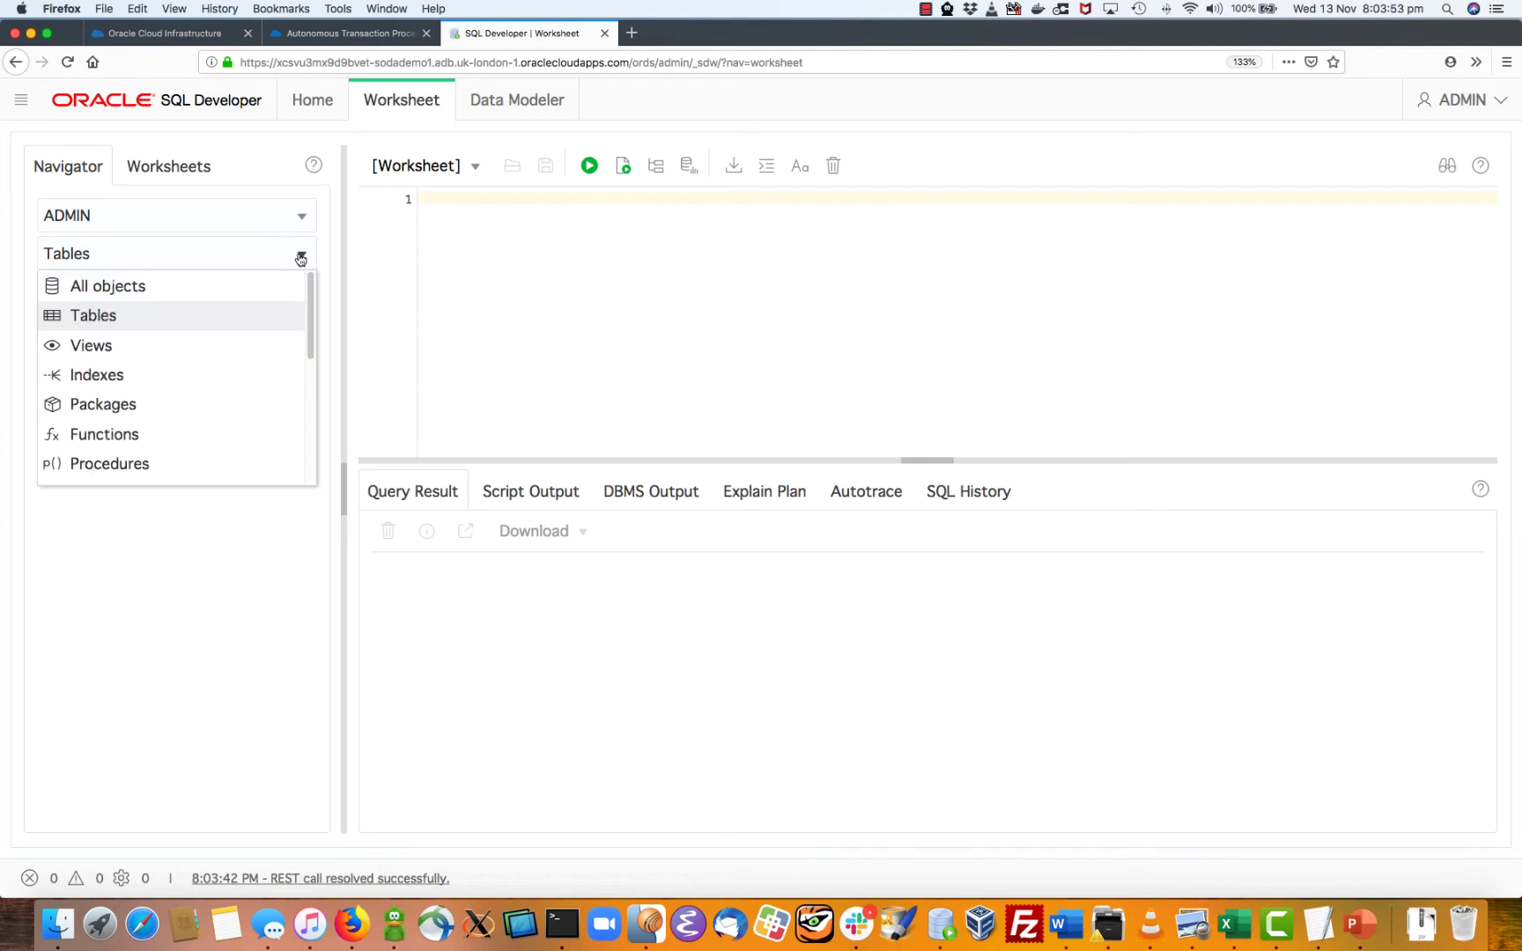
click(164, 315)
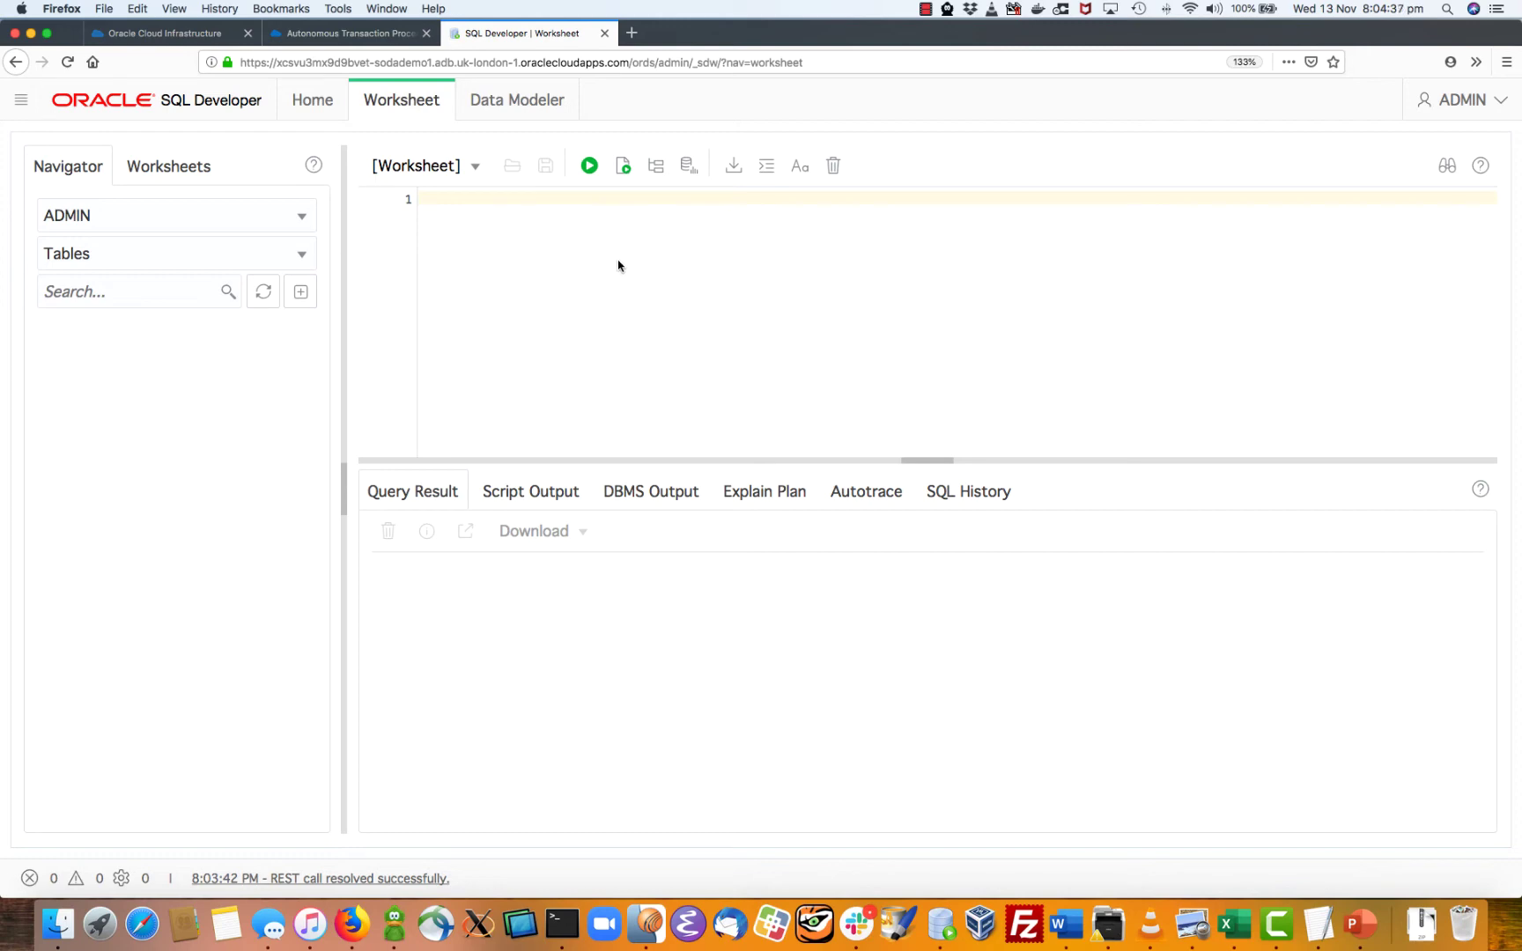
Run the curl PUT request to soda/latest/fruit in Terminal to create the fruit collection
click(553, 922)
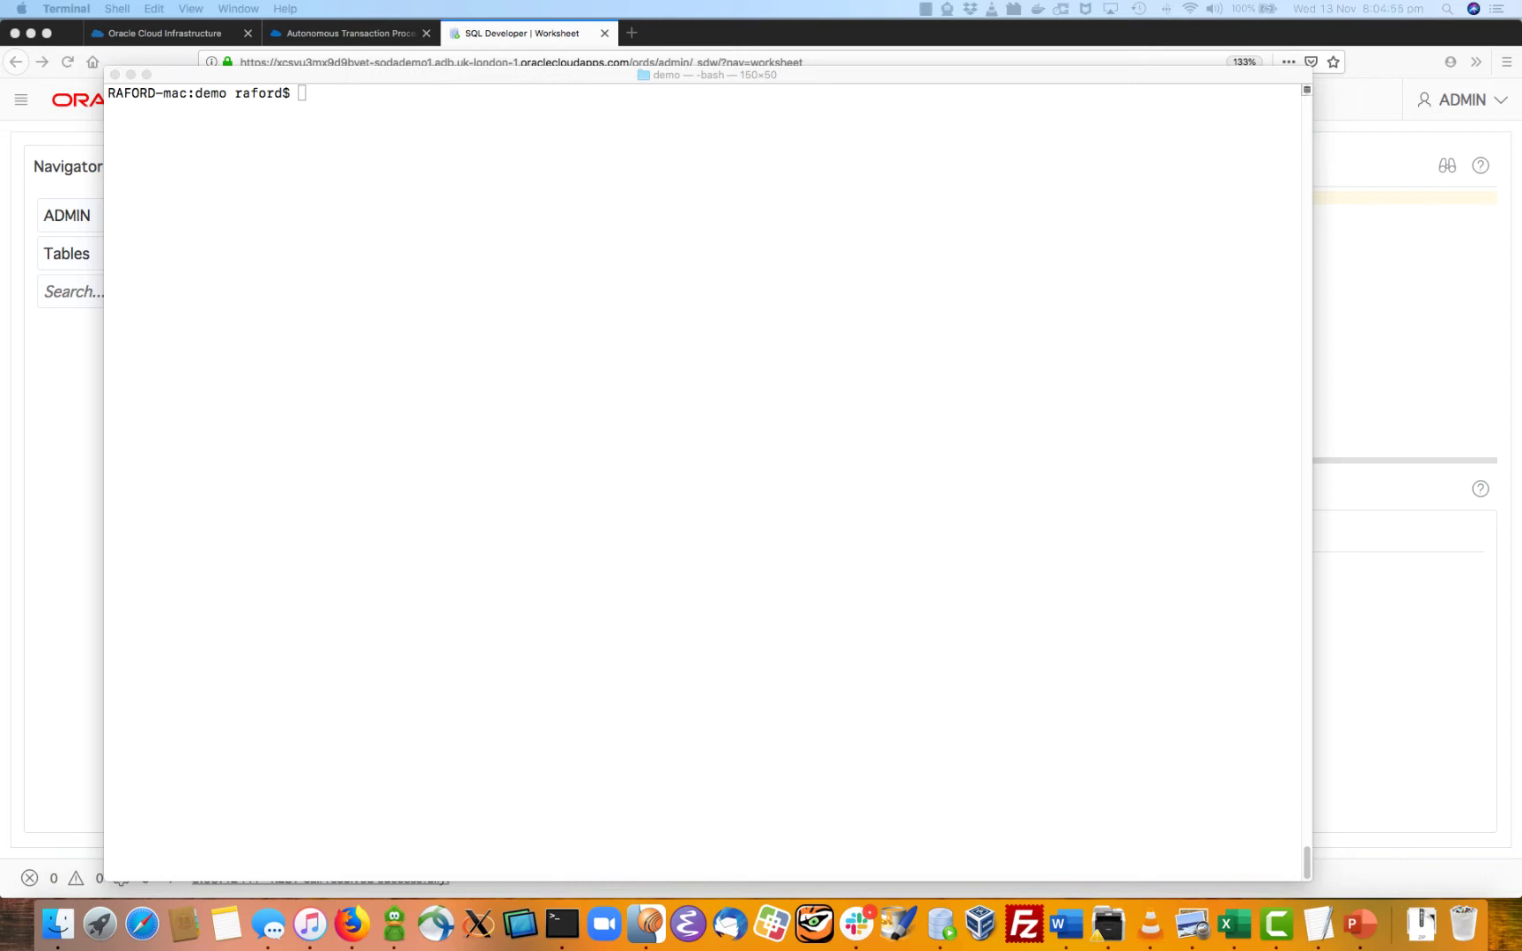
click(271, 296)
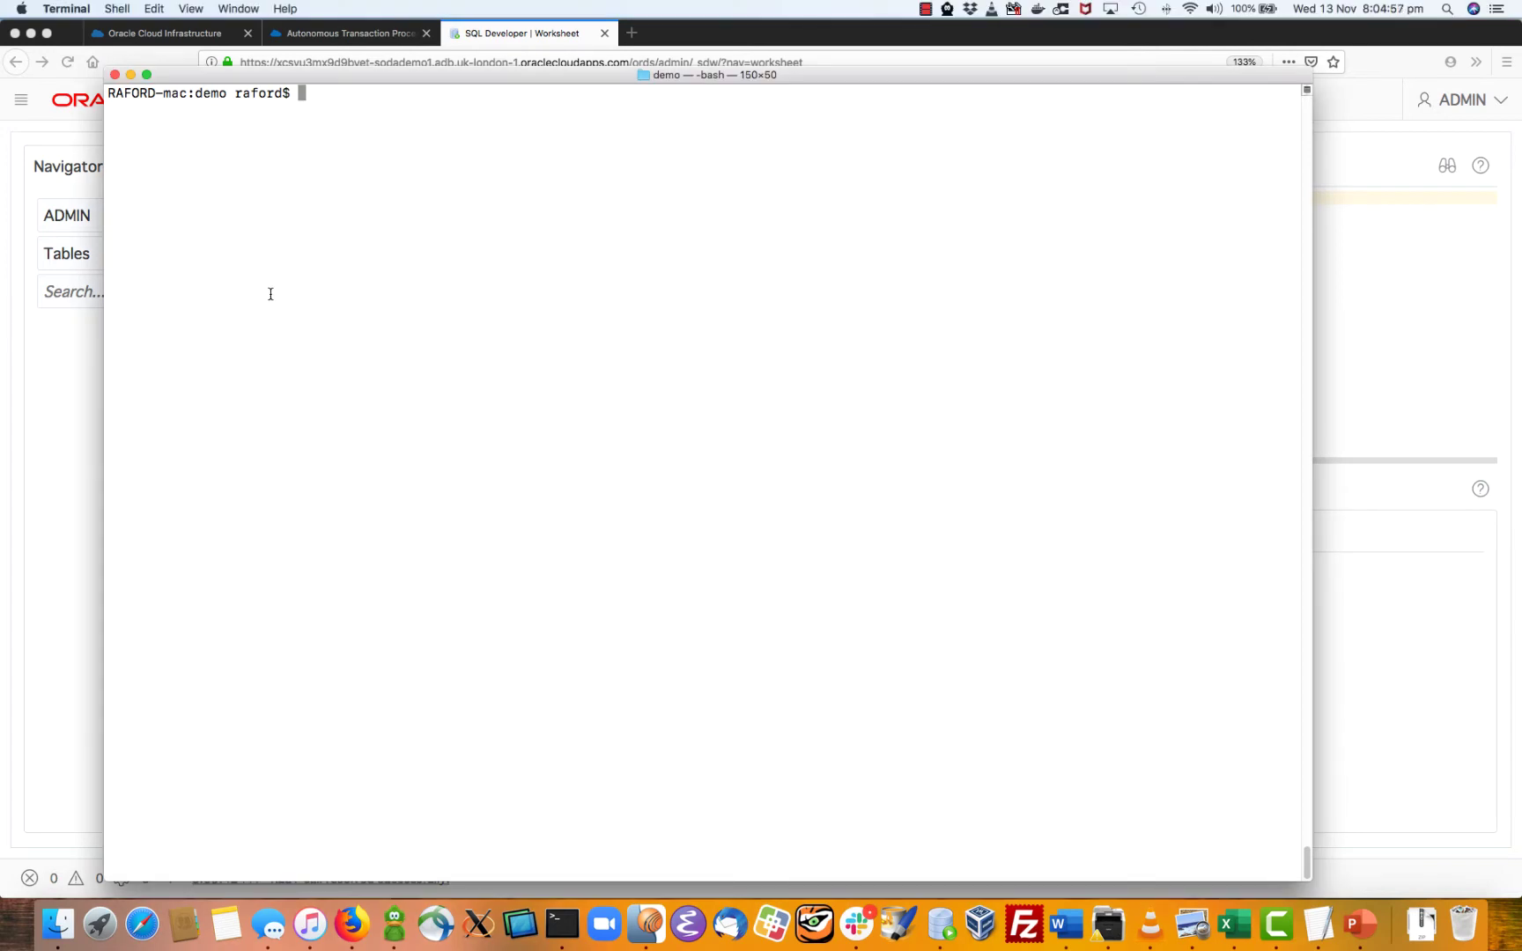
key(super+v)
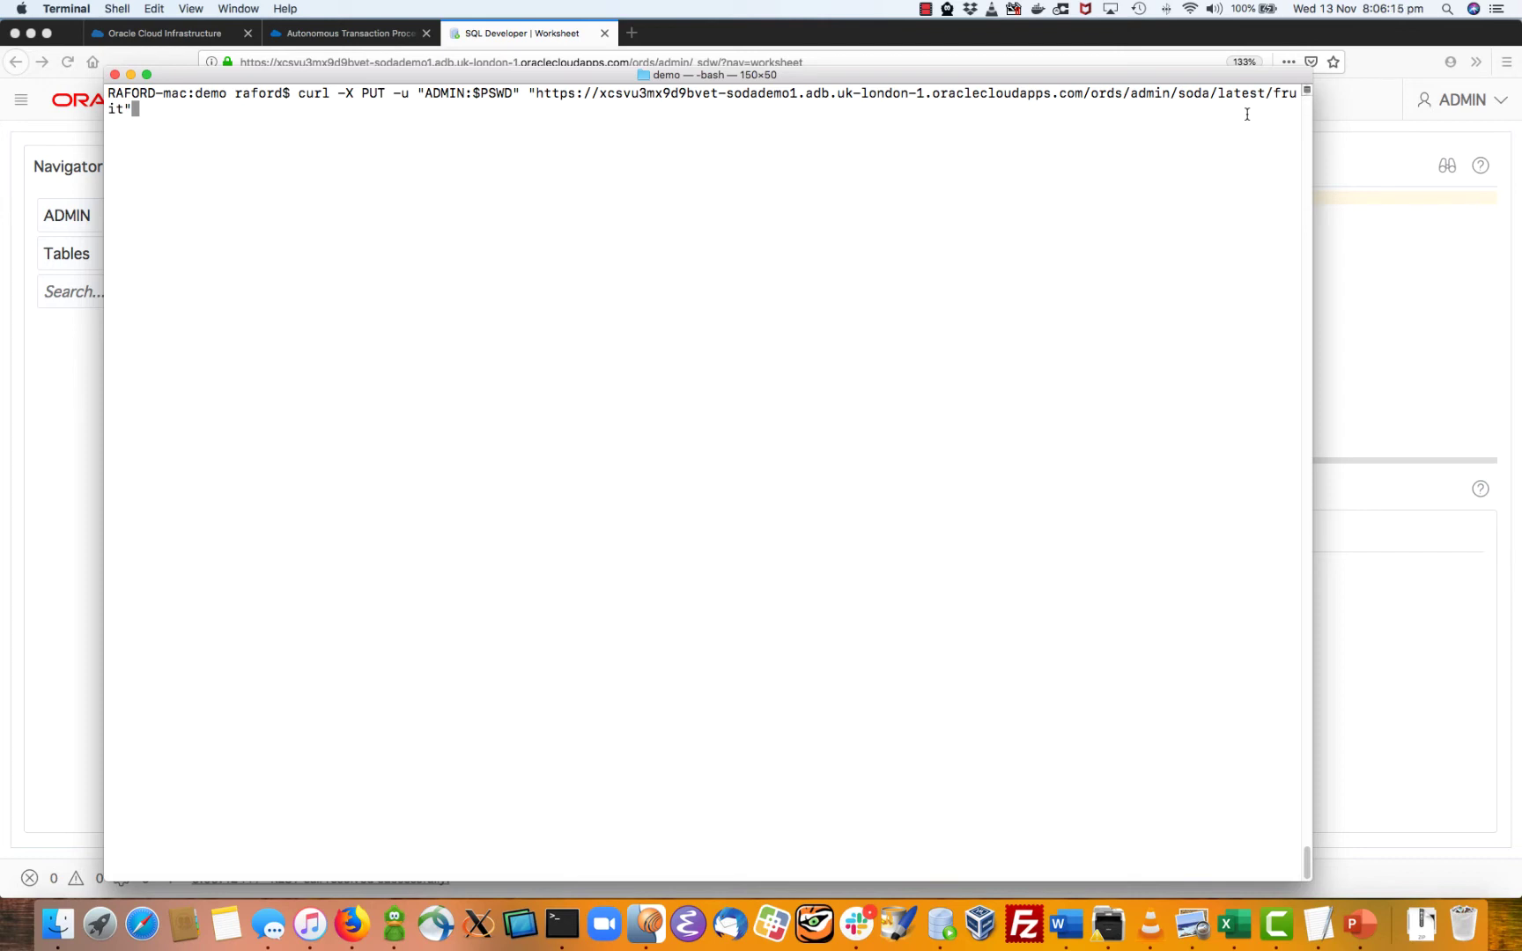
key(Return)
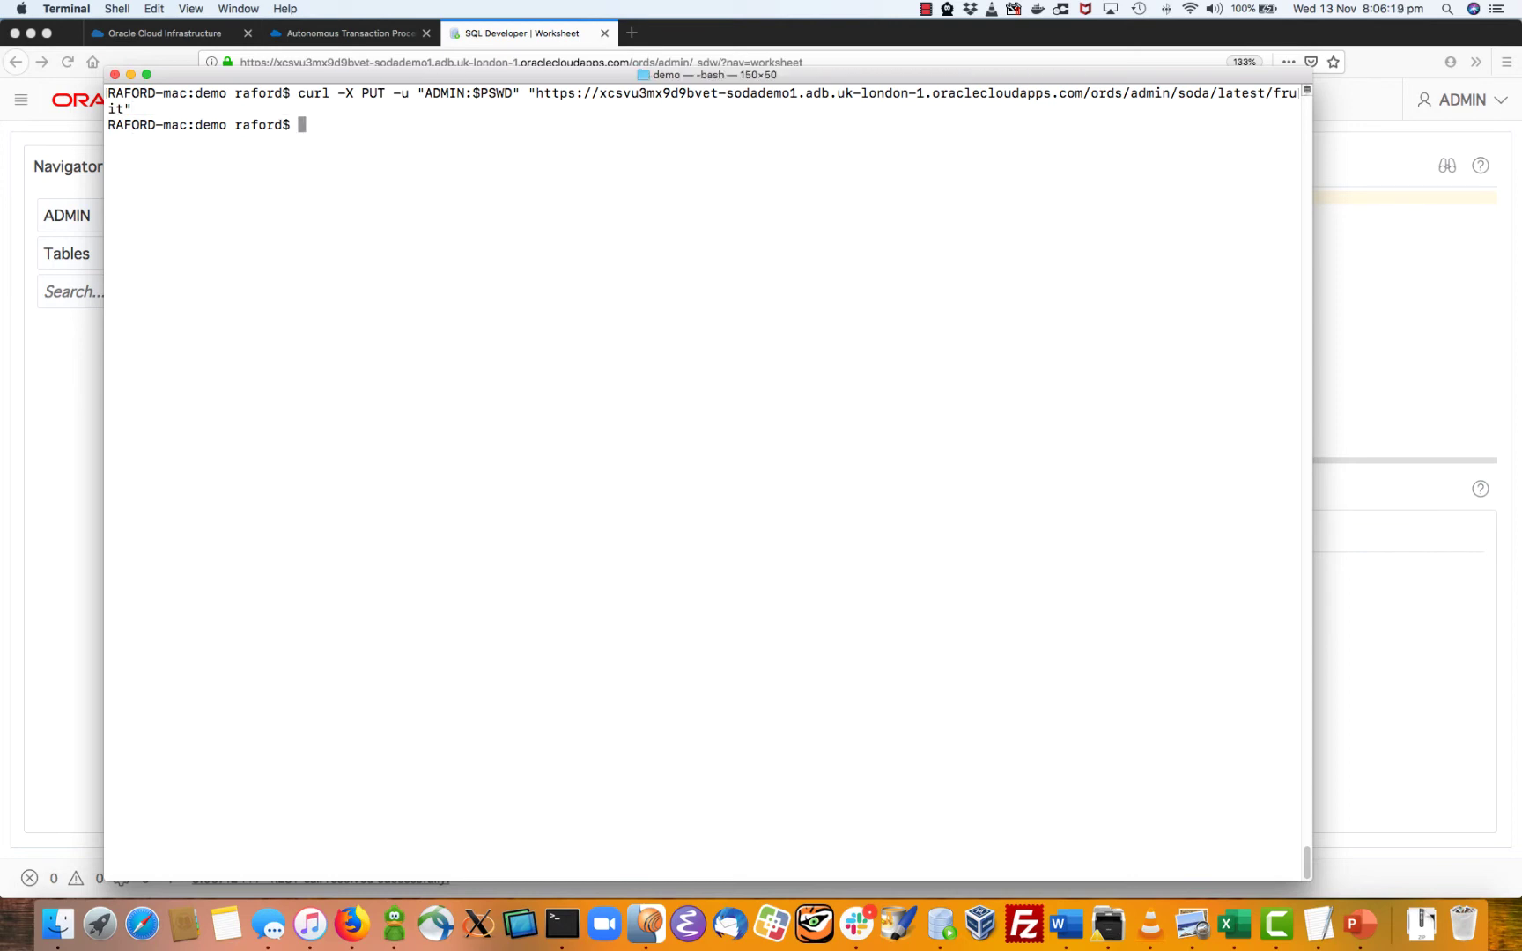
Refresh the Navigator's Tables list and select the new FRUIT table
click(70, 385)
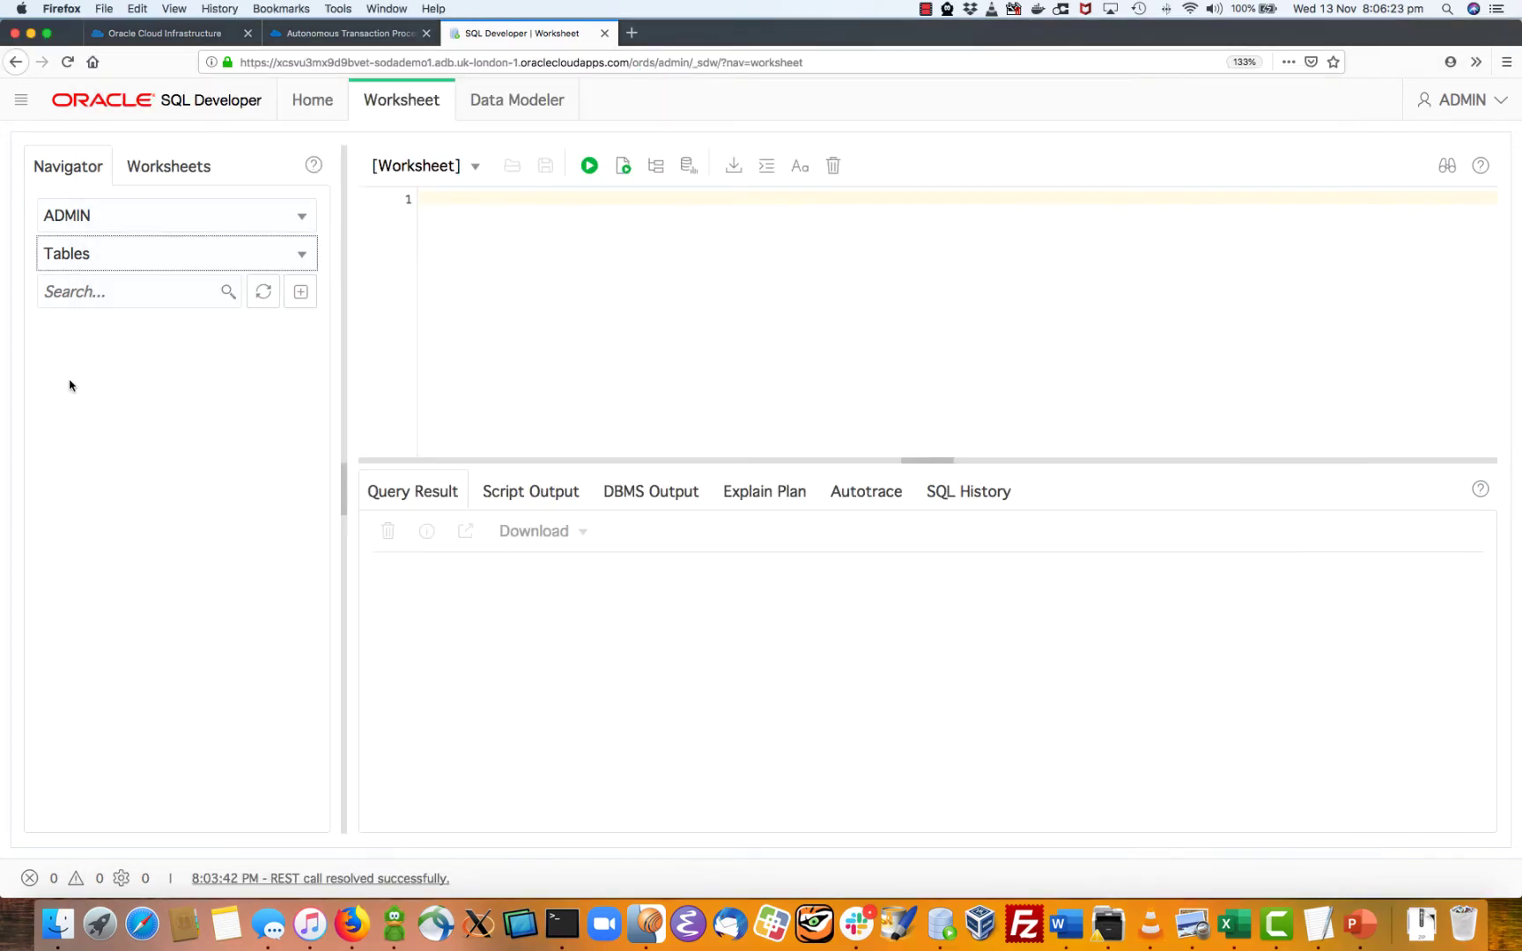
click(94, 259)
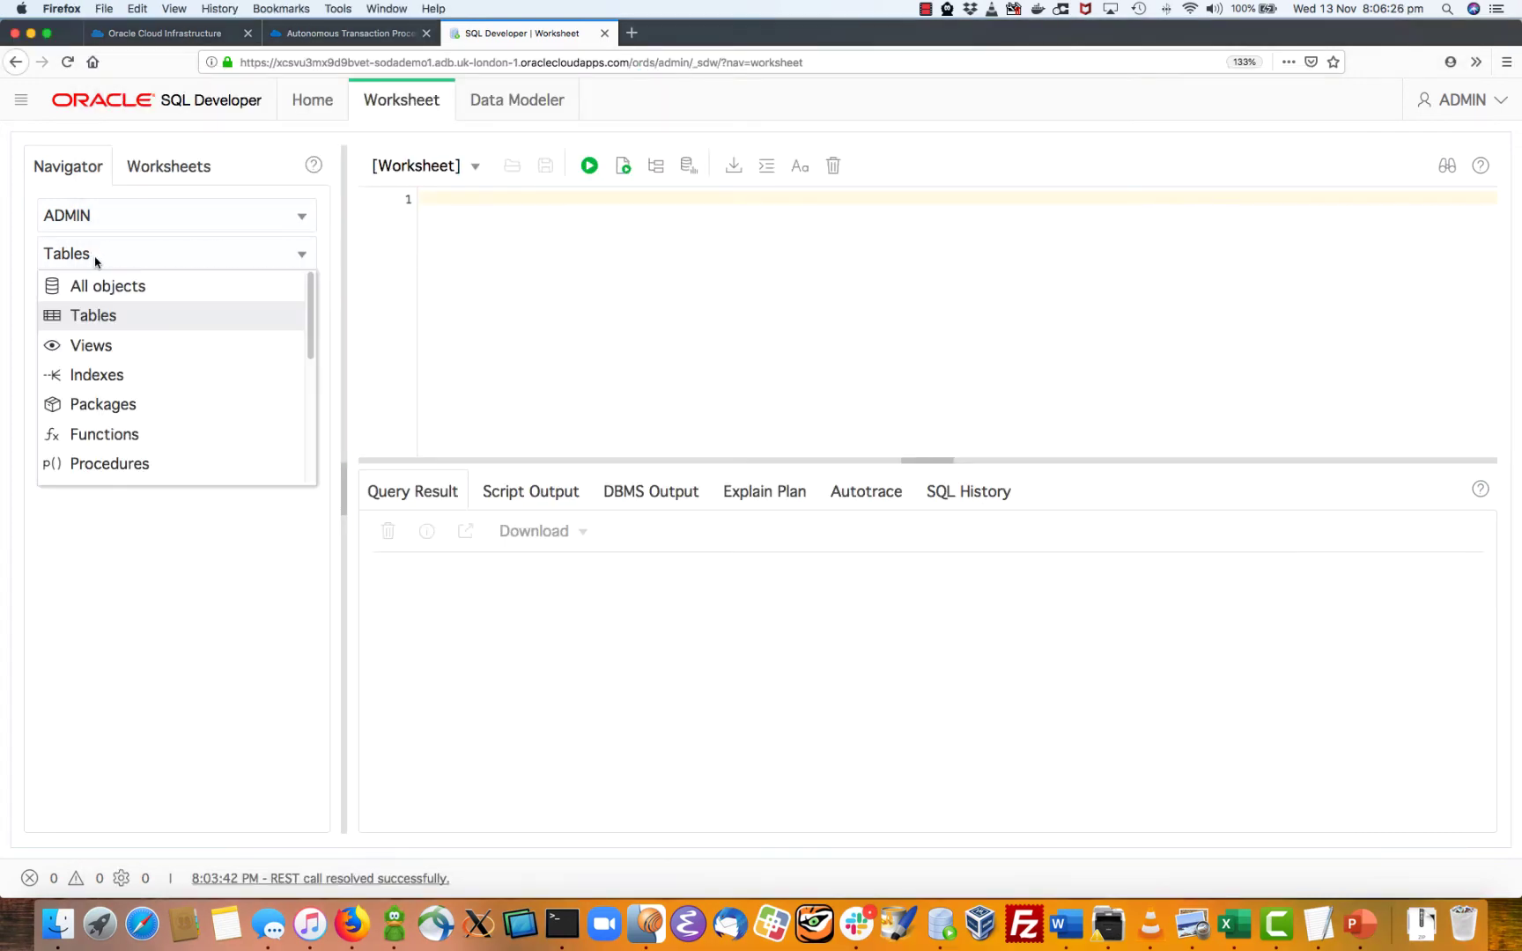
click(98, 318)
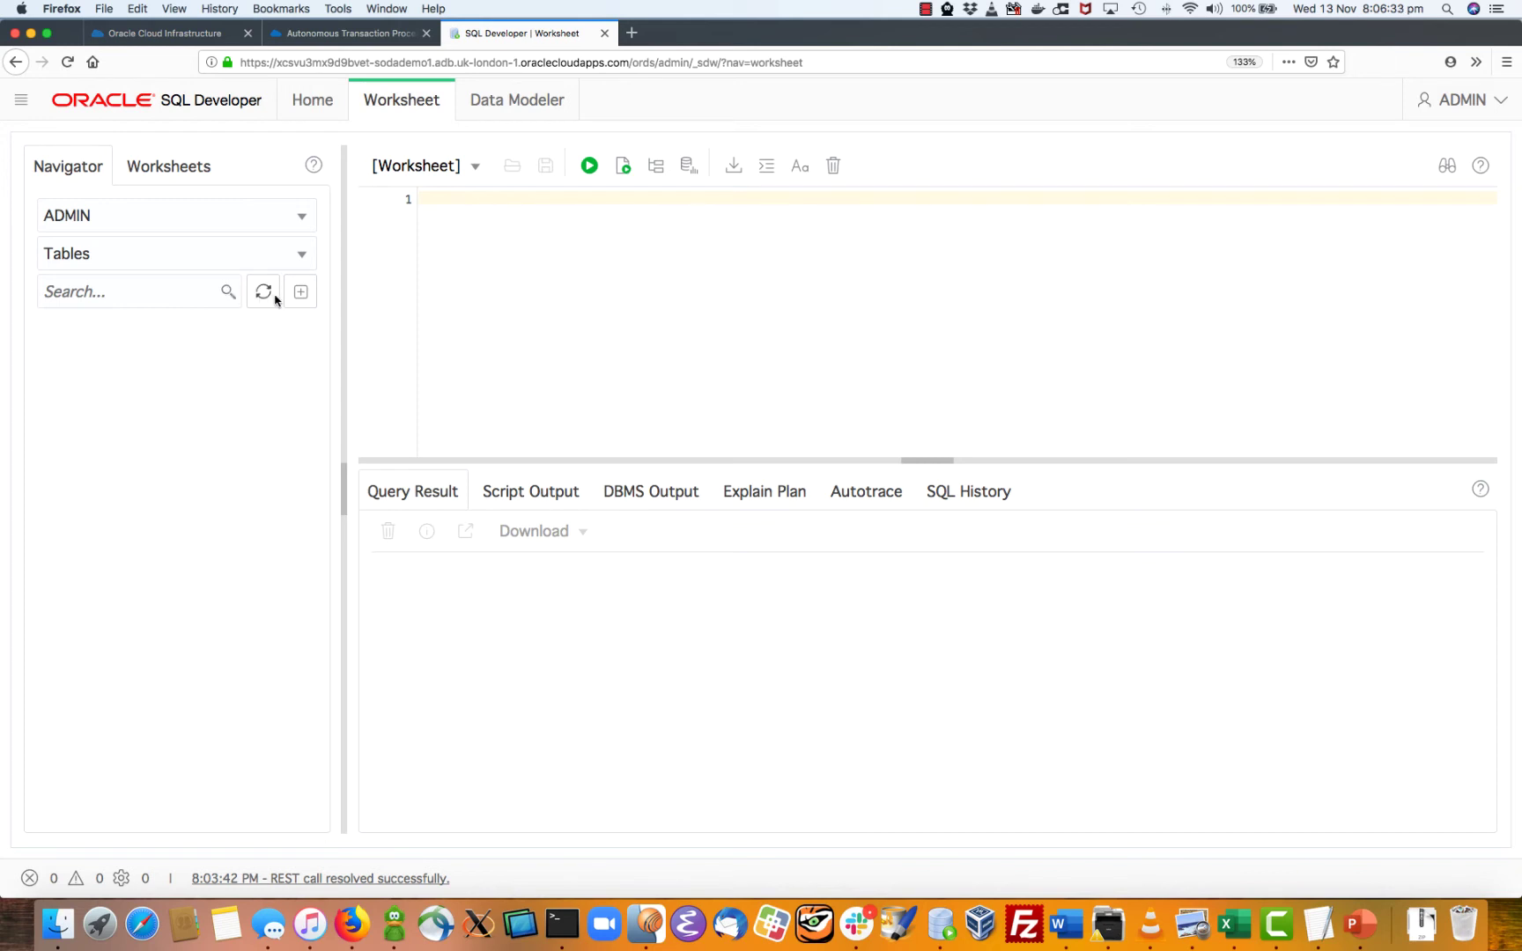
click(262, 293)
click(90, 344)
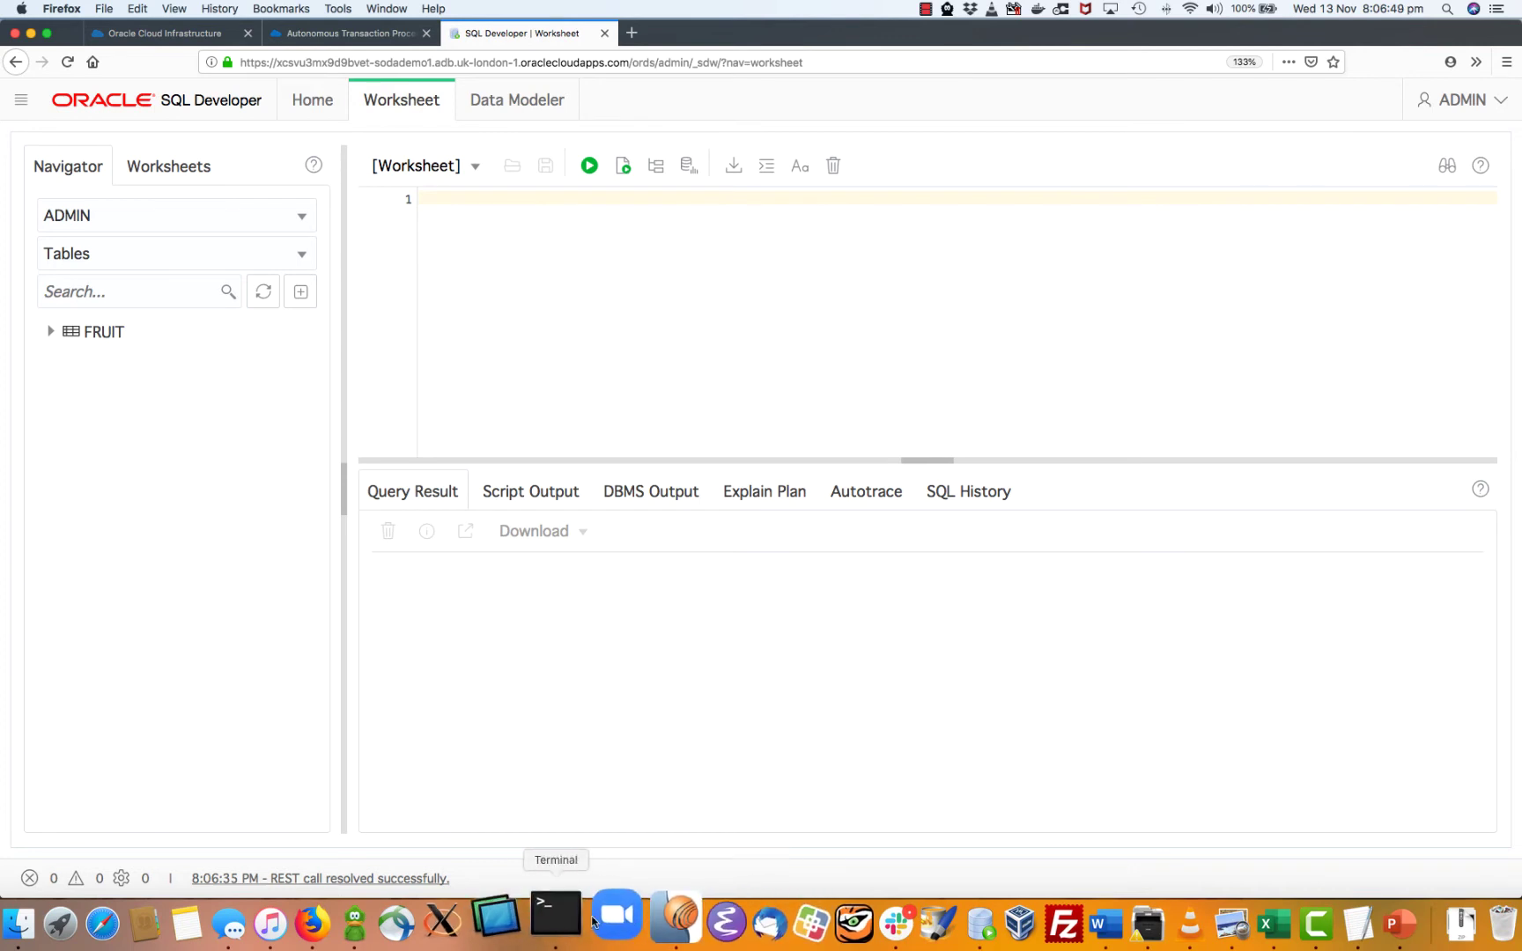
Insert {"name":"pear","count":5} into the fruit collection with a curl POST
click(557, 923)
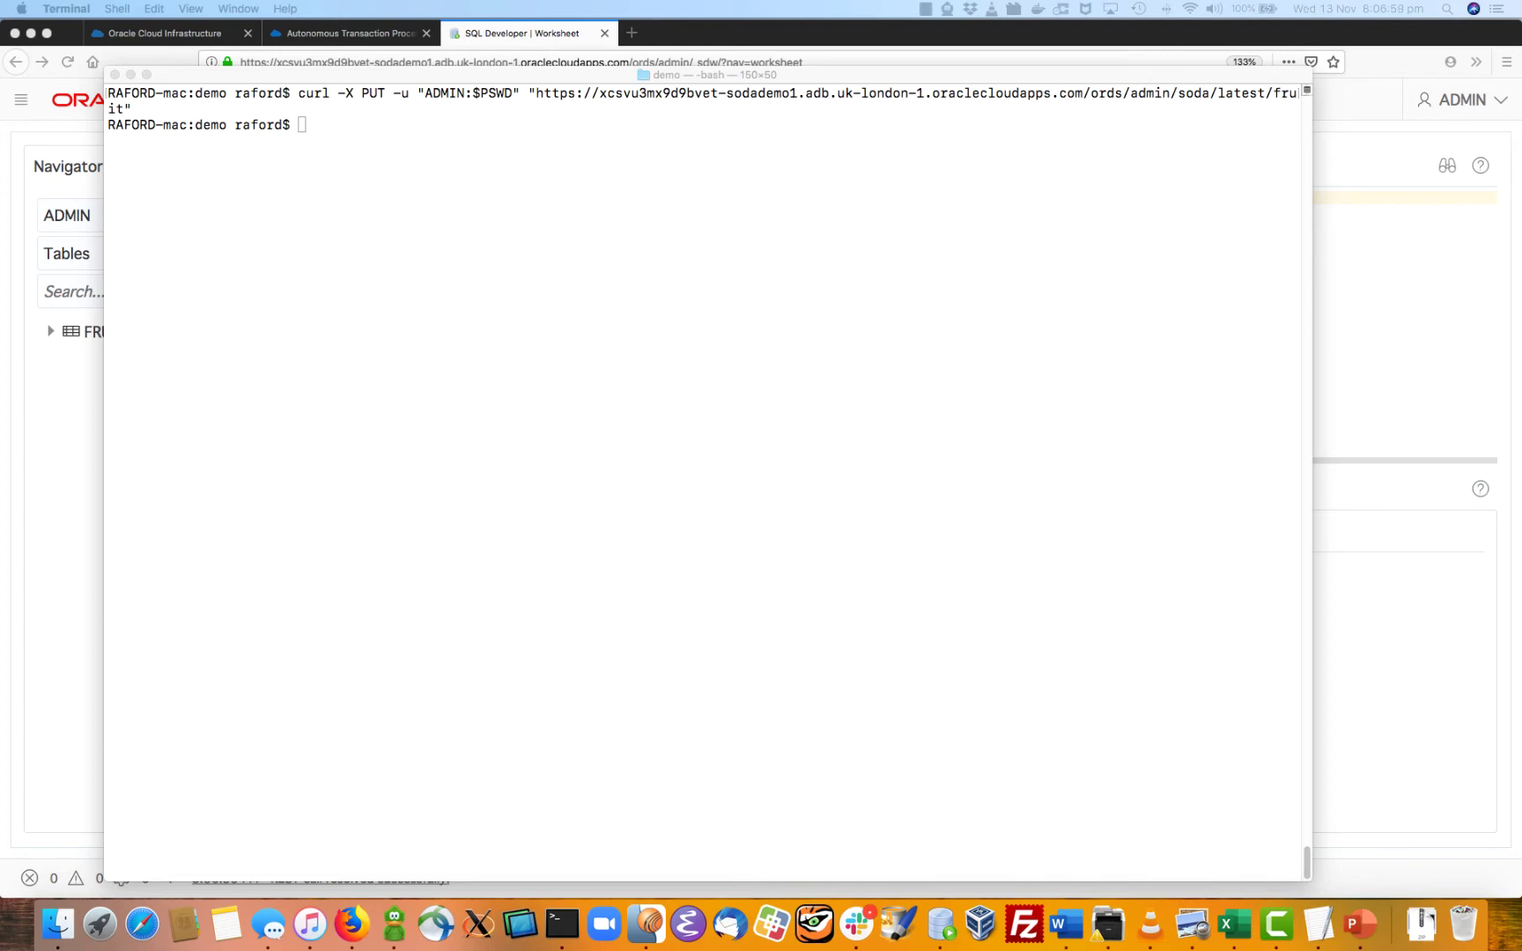
click(717, 355)
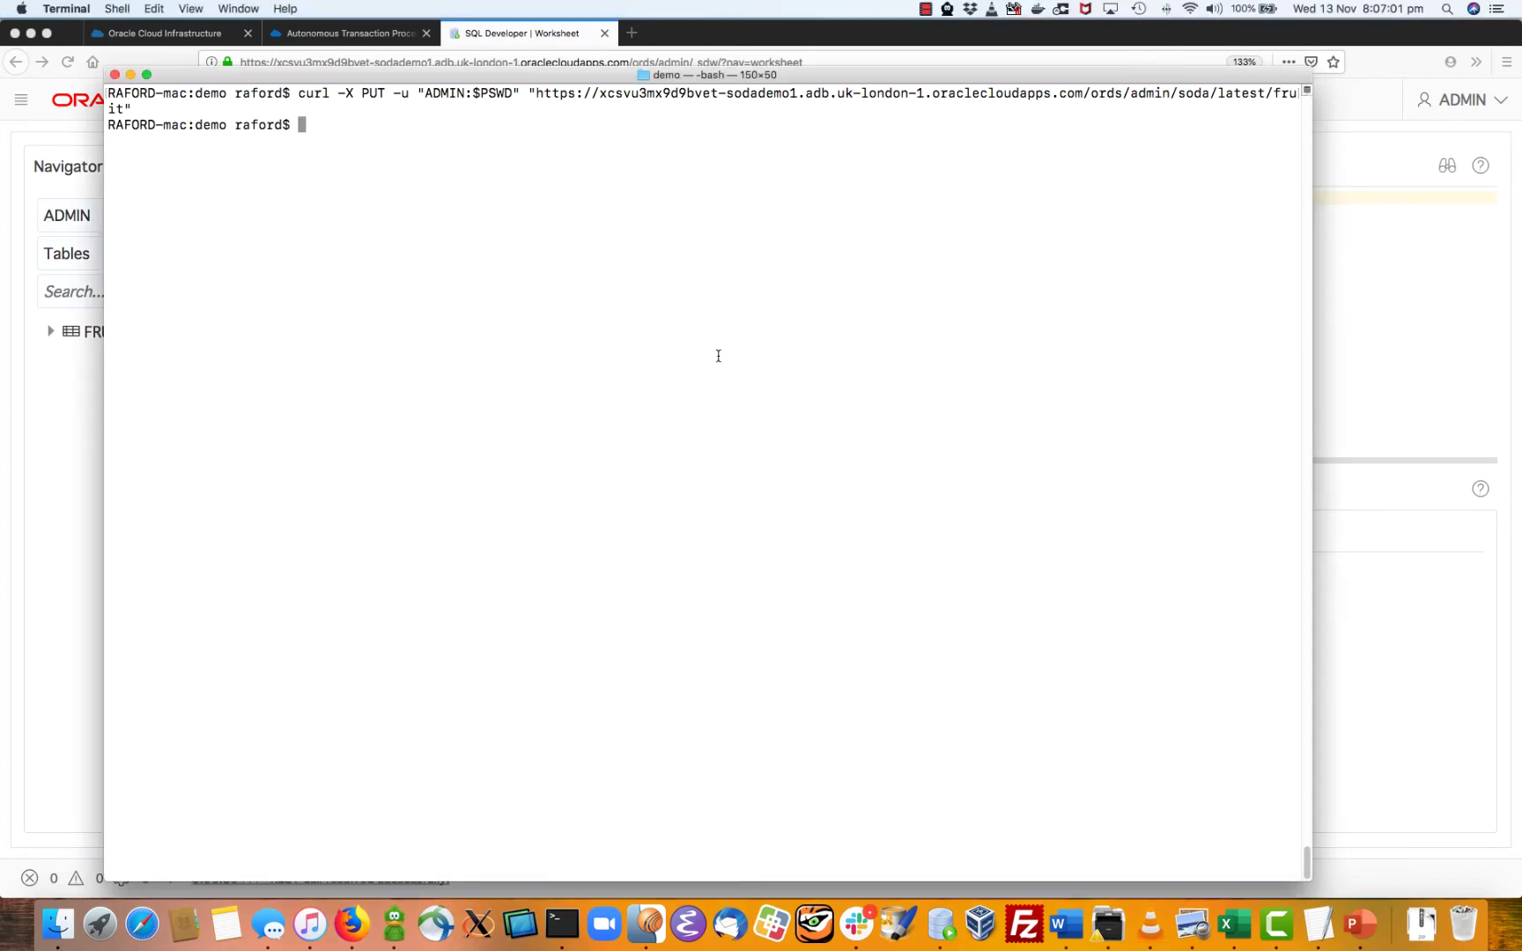
text(curl -X POST -u "ADMIN:$PSWD" \    -H "Content-Type: application/json" --data '{"name":"pear", "count":5}' \    "https://xcsvu3mx9d9bvet-sodademo1.adb.uk-london-1.oraclecloudapps.com/ords/admin/soda/latest/fruit")
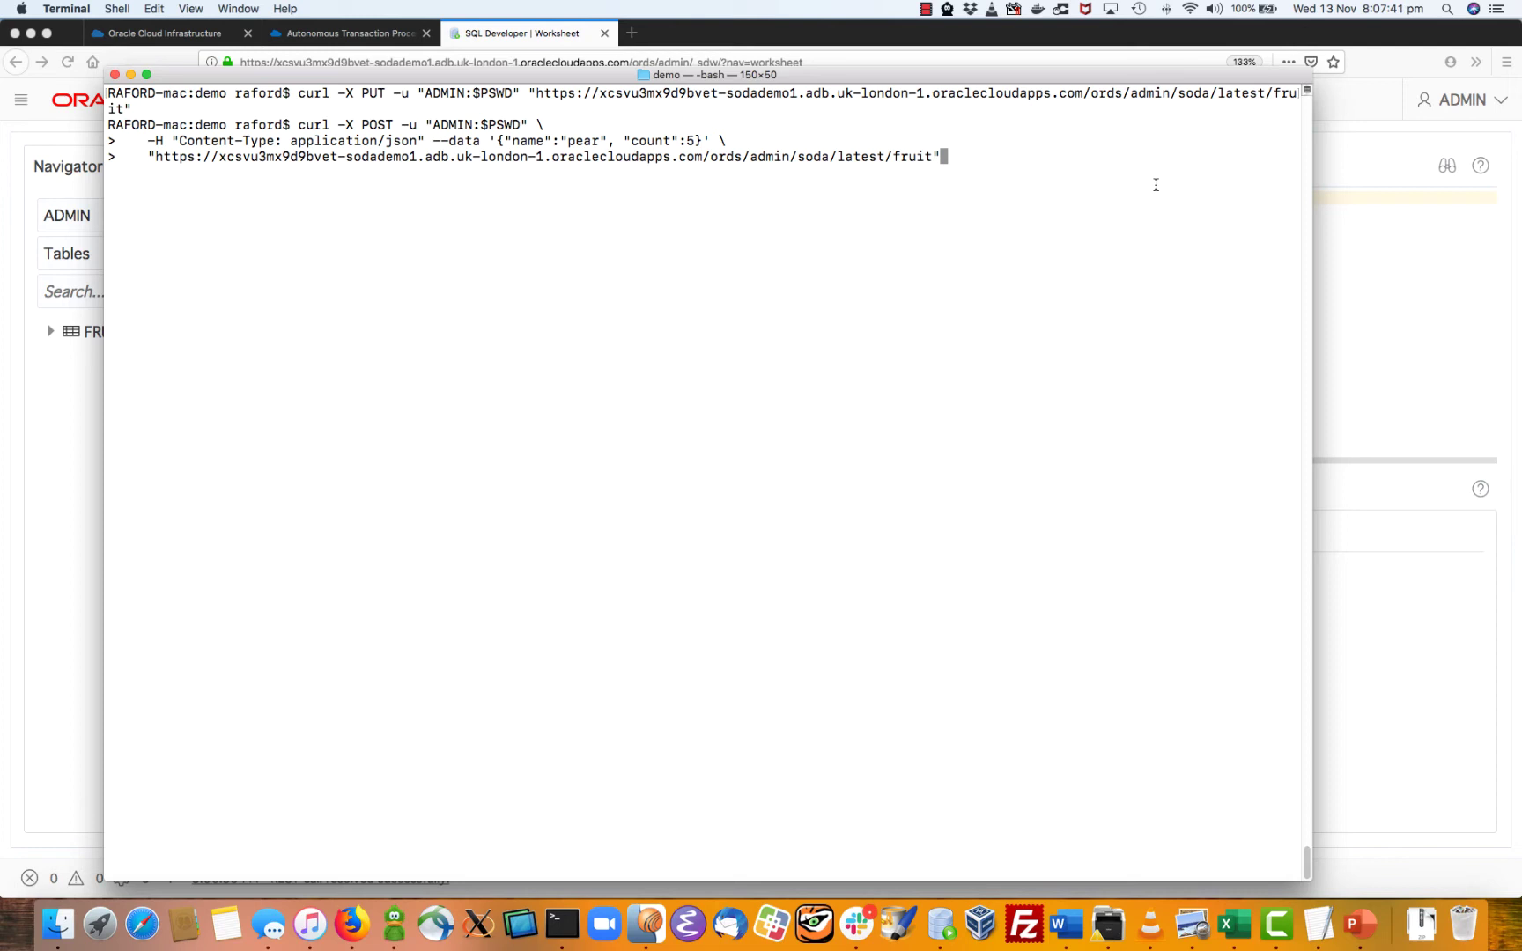
key(Return)
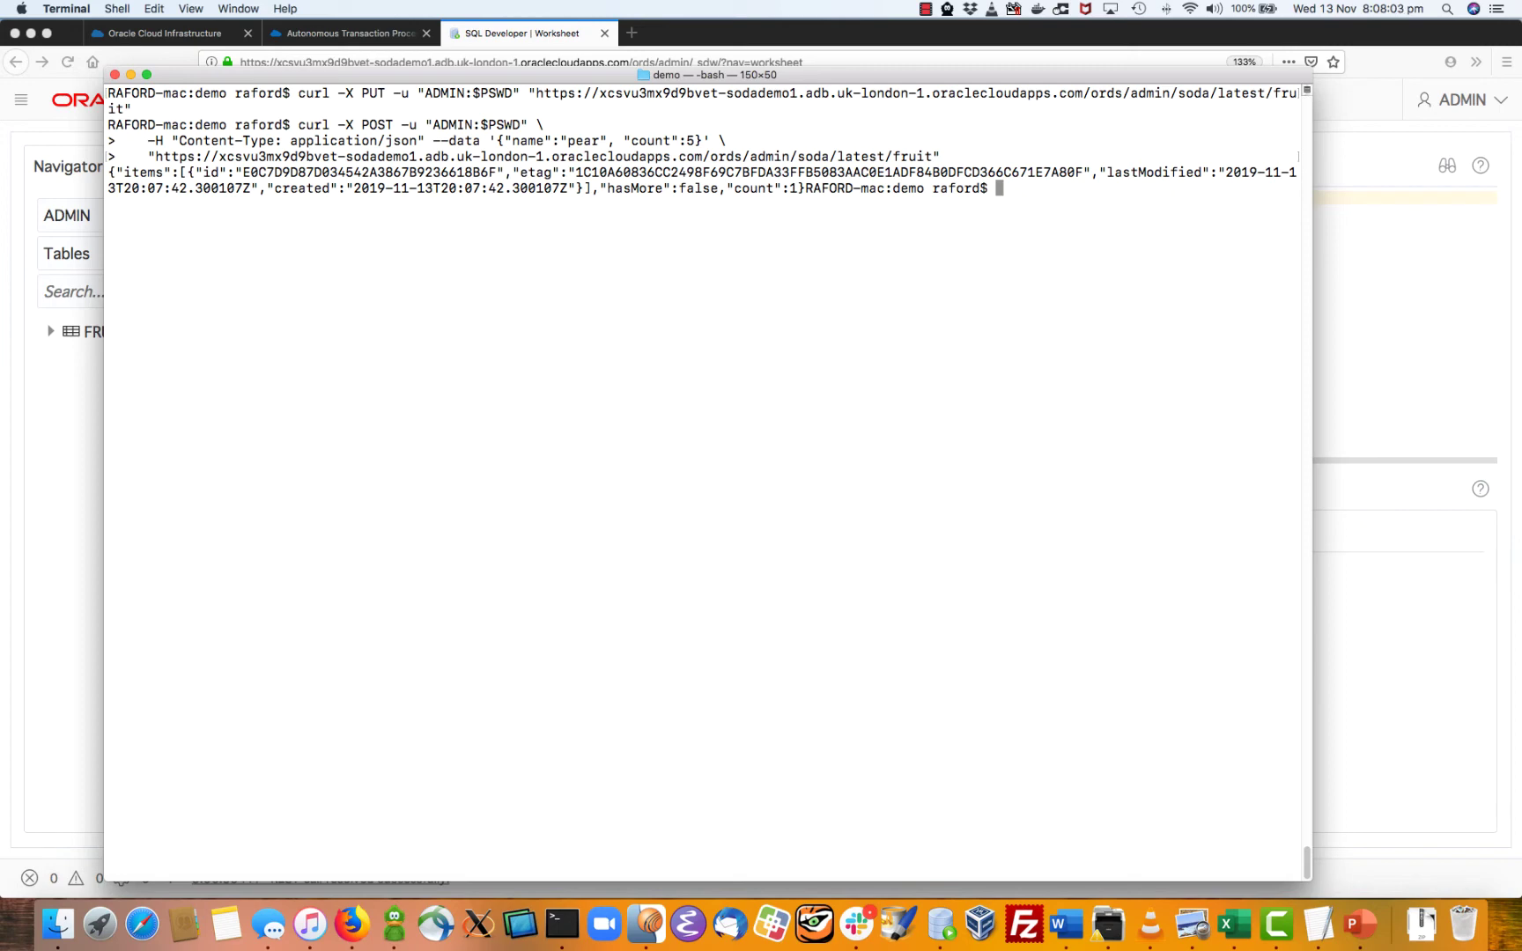
key(Return)
key(Return)
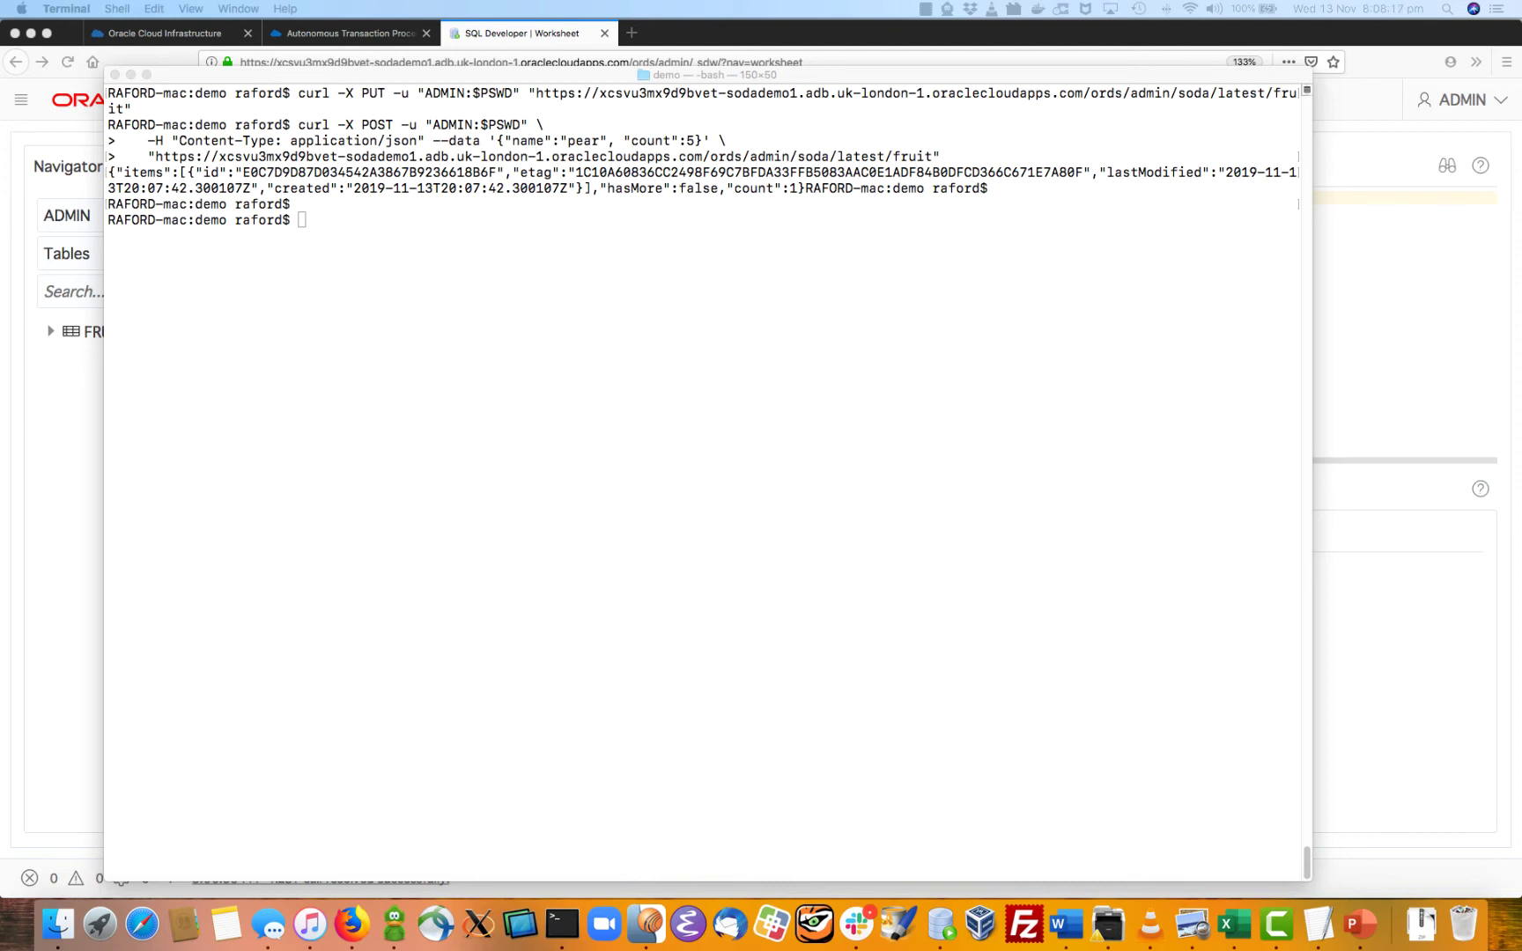
Insert the orange document (count 42) into fruit with a curl POST
click(846, 543)
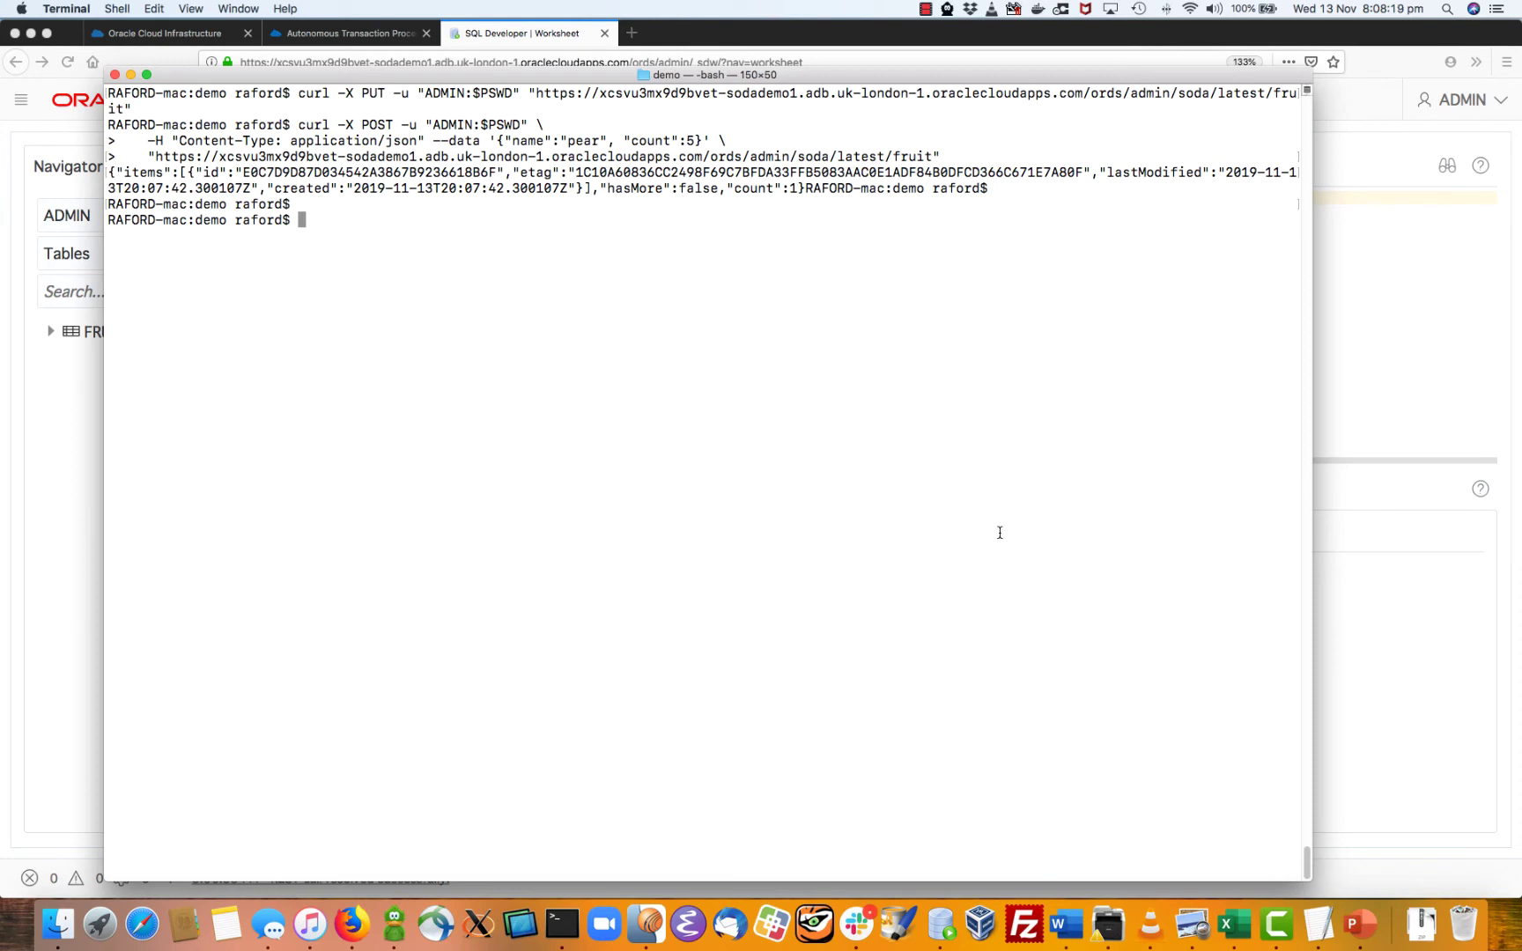
text(curl -X POST -u "ADMIN:$PSWD" \    -H "Content-Type: application/json" --data '{"name":"orange", "count":42}' \    "https://xcsvu3mx9d9bvet-sodademo1.adb.uk-london-1.oraclecloudapps.com/ords/admin/soda/latest/fruit")
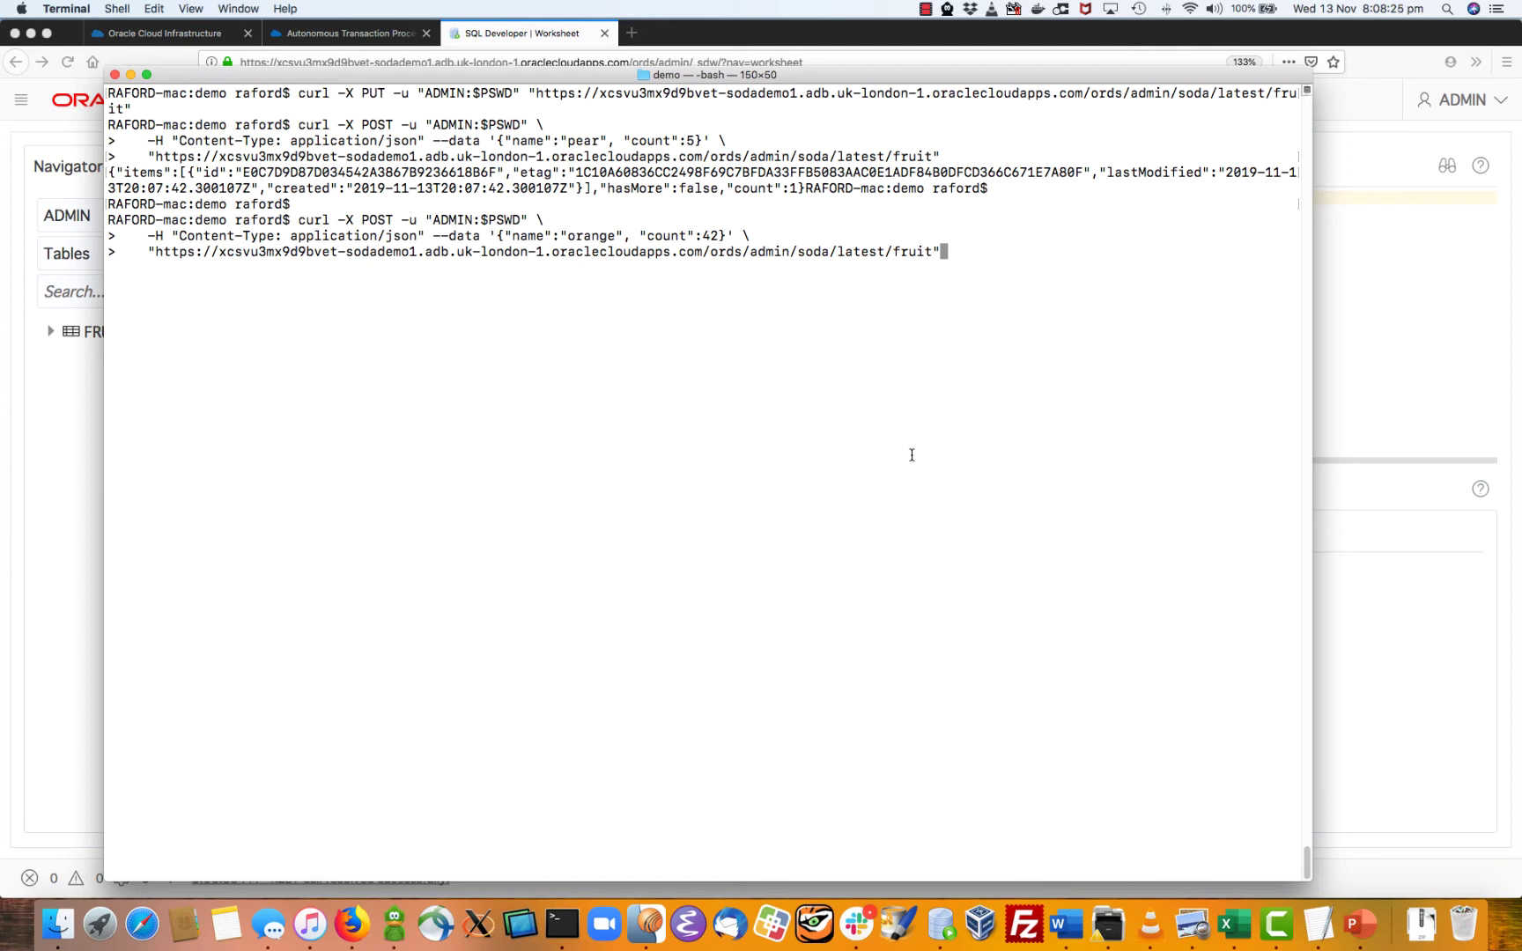
key(Return)
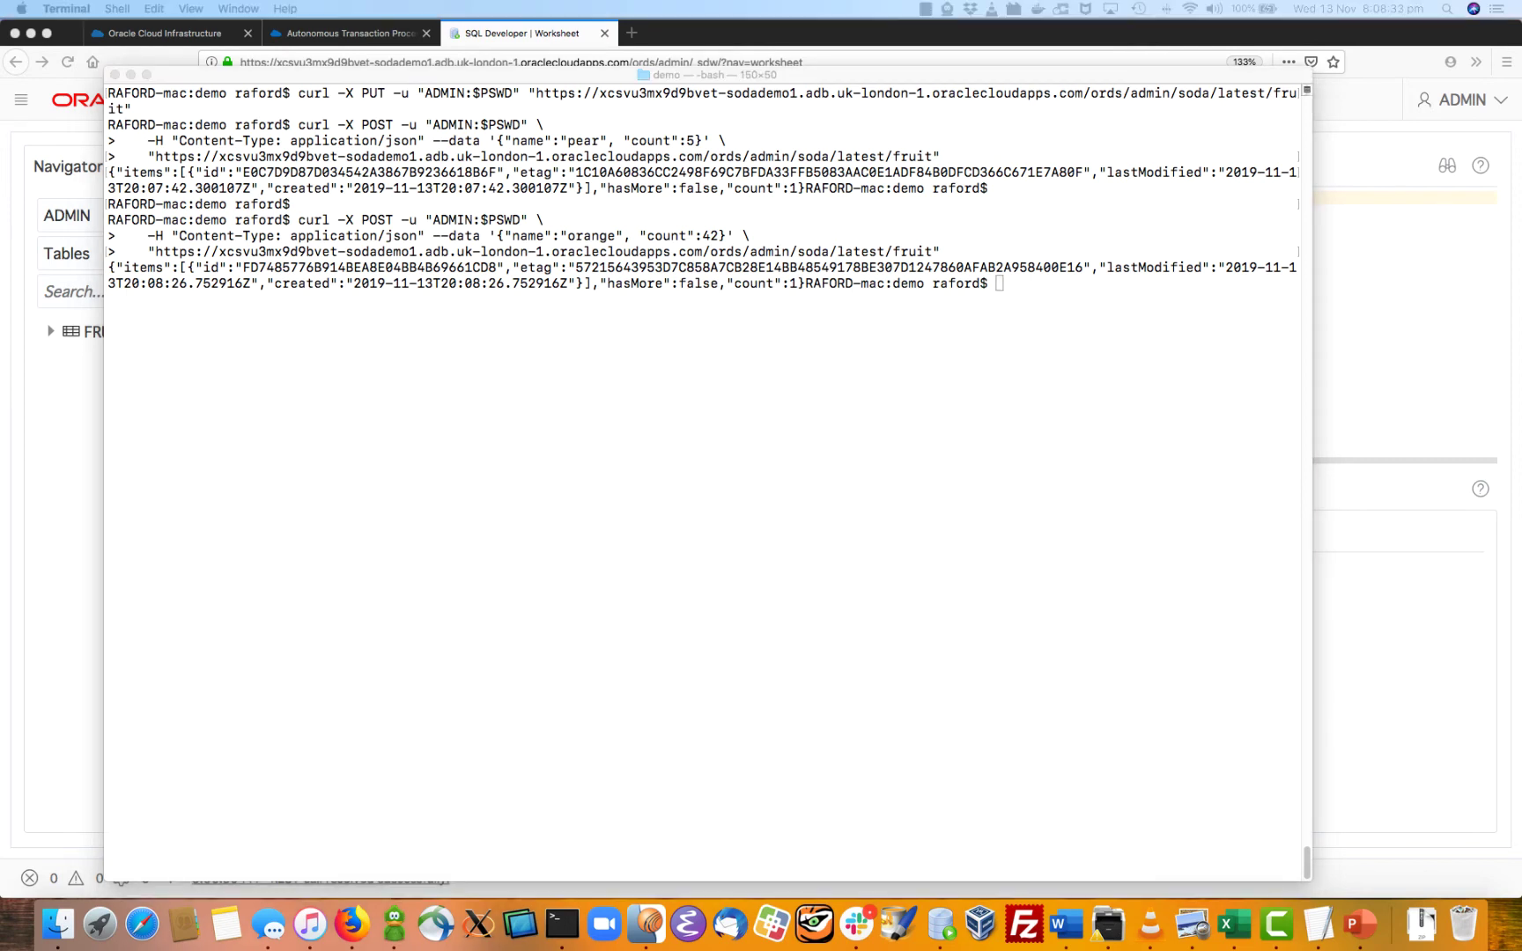
Insert the red apple document (count 12) into fruit with a curl POST
click(834, 590)
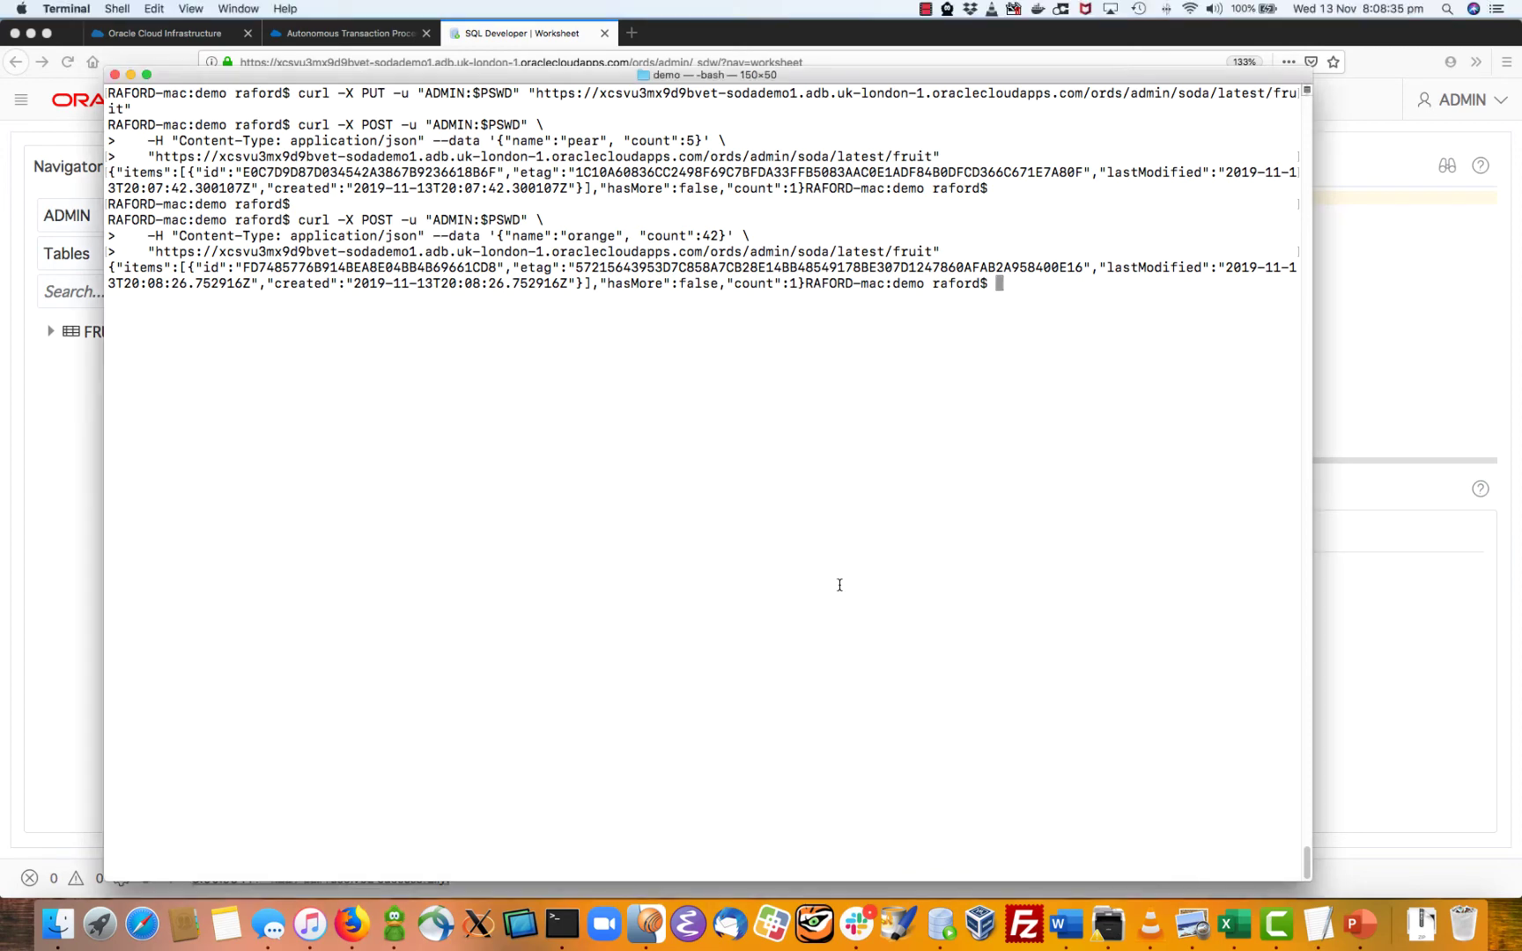
key(Return)
key(Return)
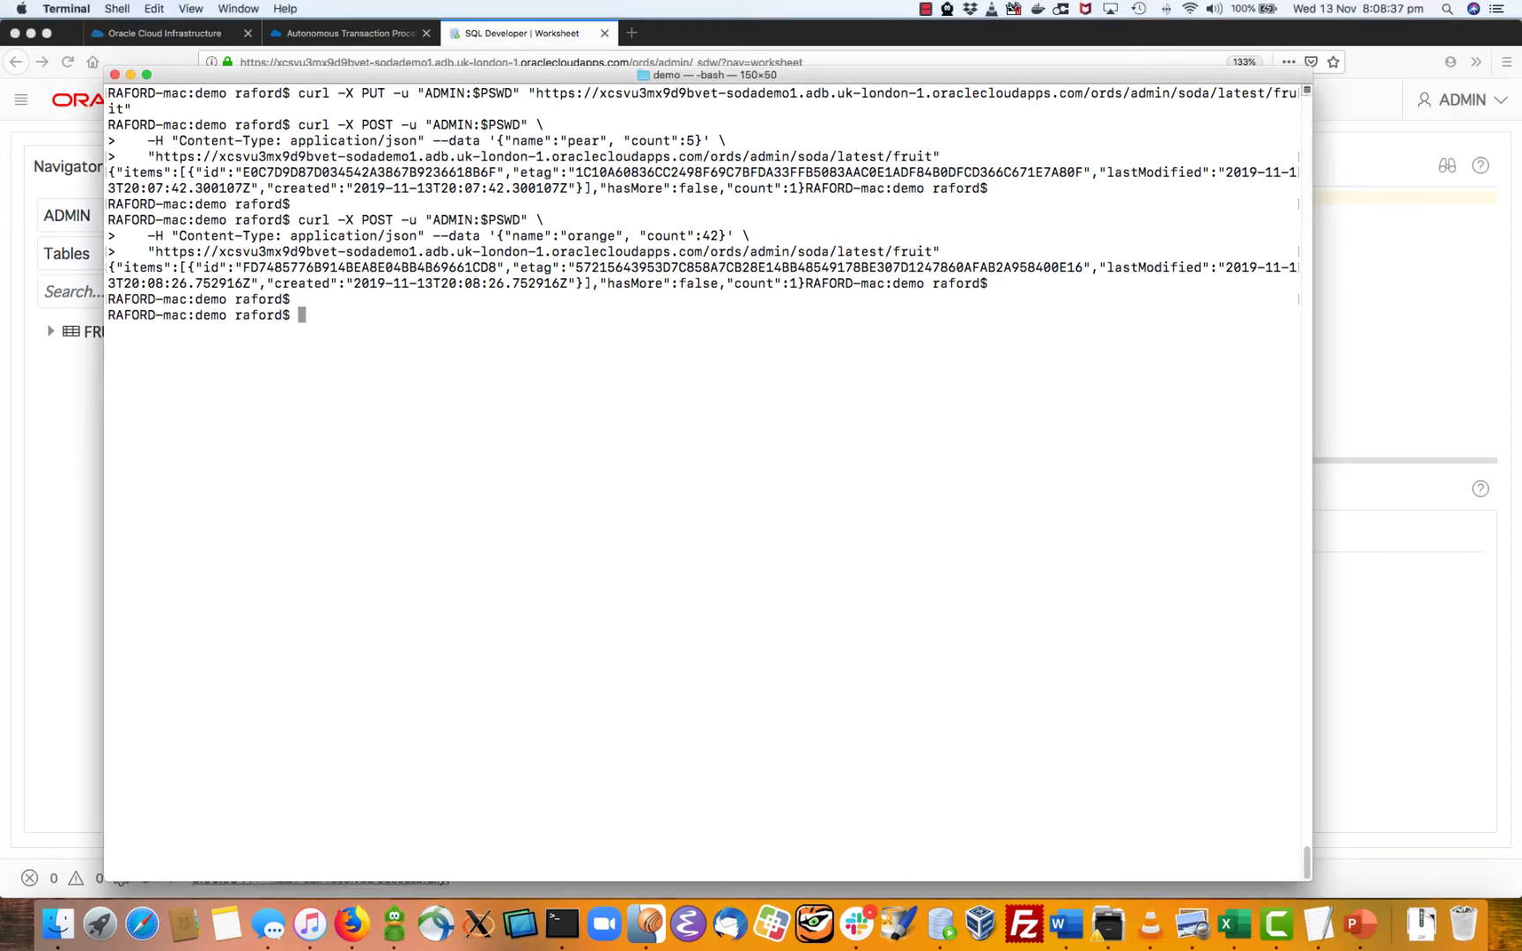
text(curl -X POST -u "ADMIN:$PSWD" \    -H "Content-Type: application/json" --data '{"name":"apple", "count":12, "color":"red"}' \    "https://xcsvu3mx9d9bvet-sodademo1.adb.uk-london-1.oraclecloudapps.com/ords/admin/soda/latest/fruit")
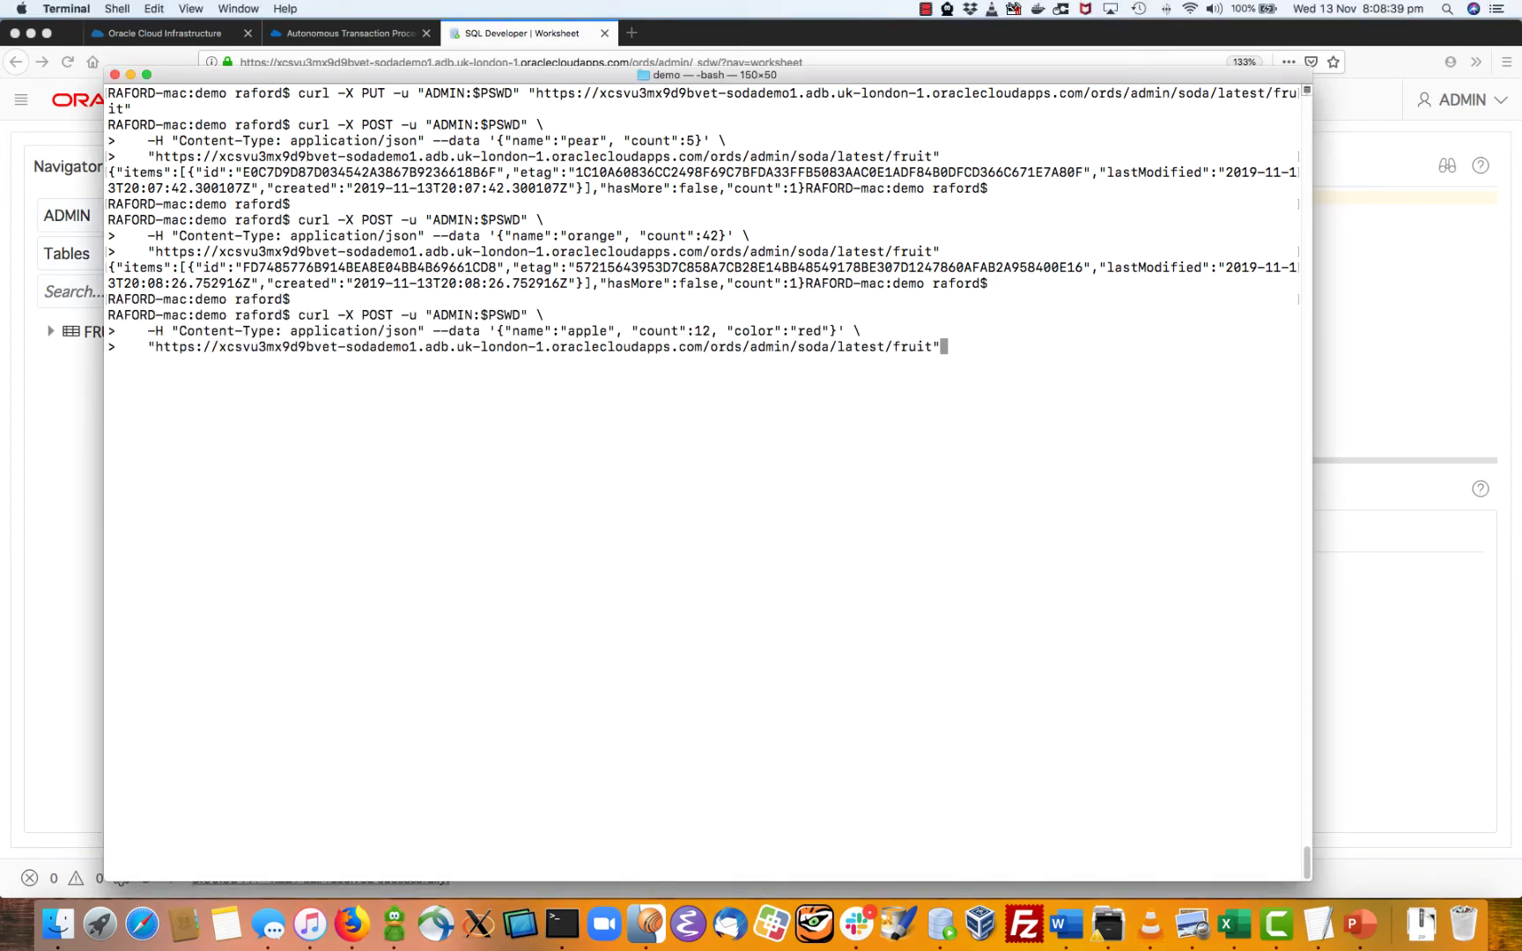
key(Return)
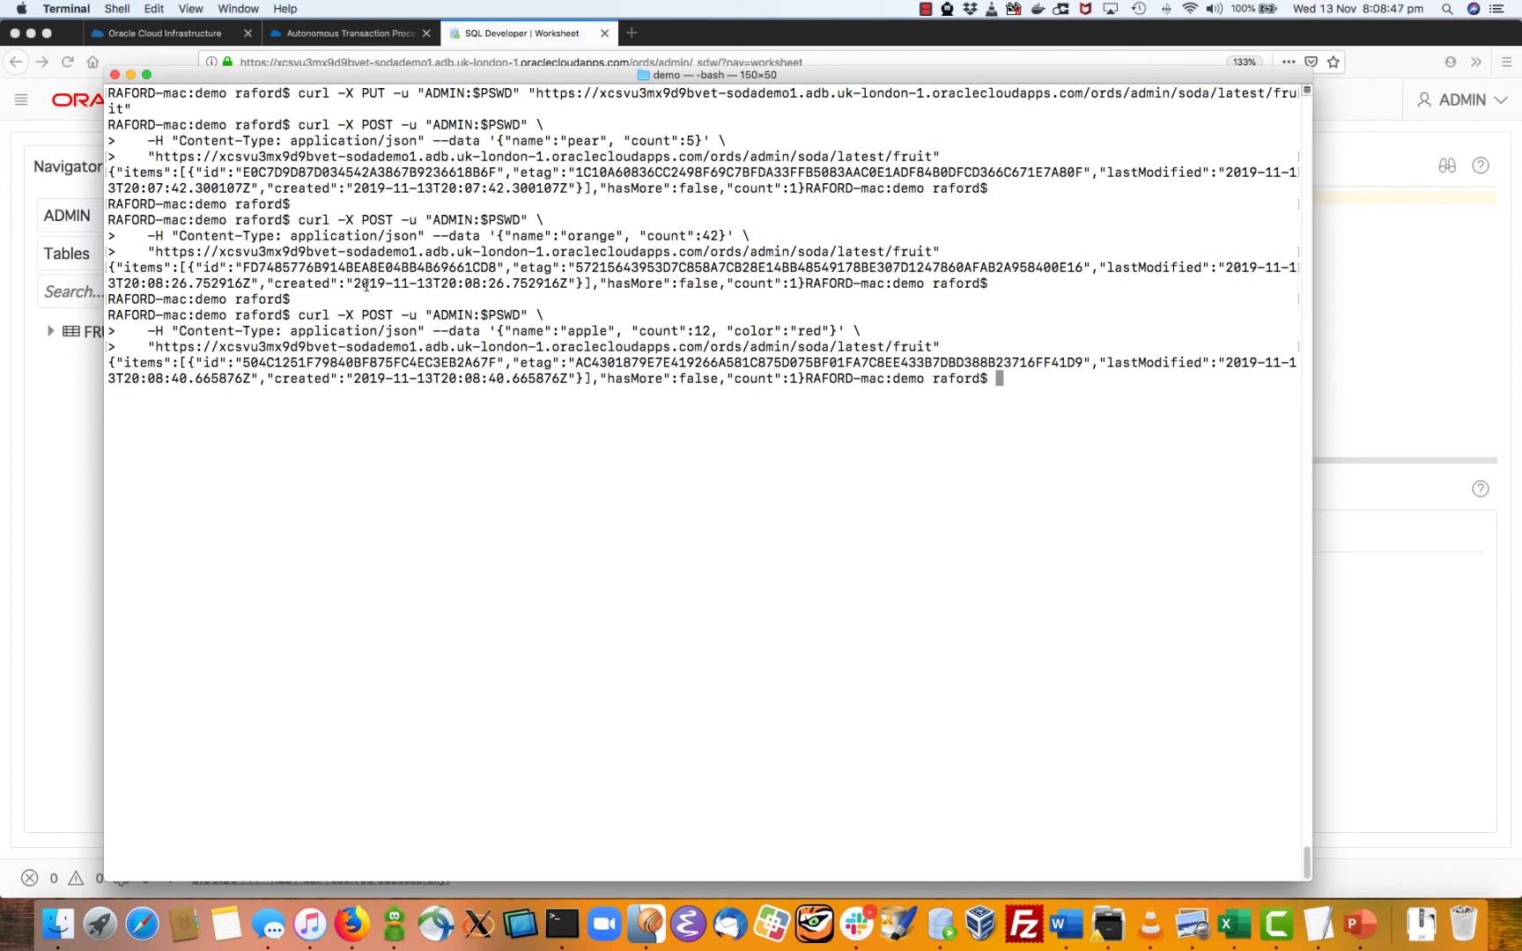
Expand FRUIT in the Navigator to reveal its columns, including JSON_DOCUMENT, then focus the worksheet
click(72, 413)
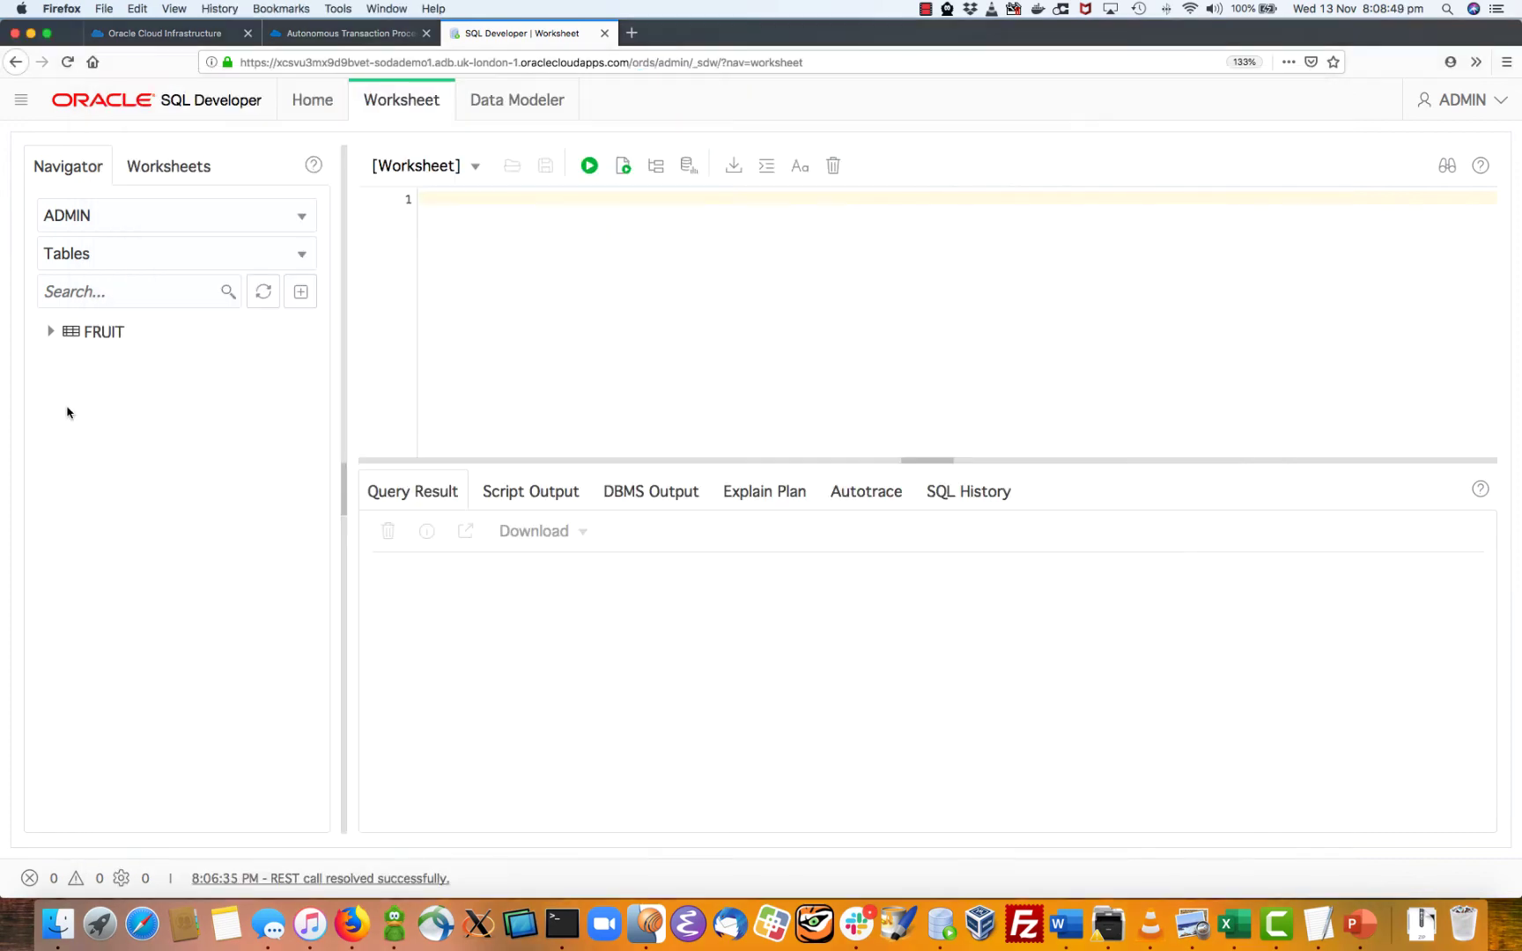
click(51, 332)
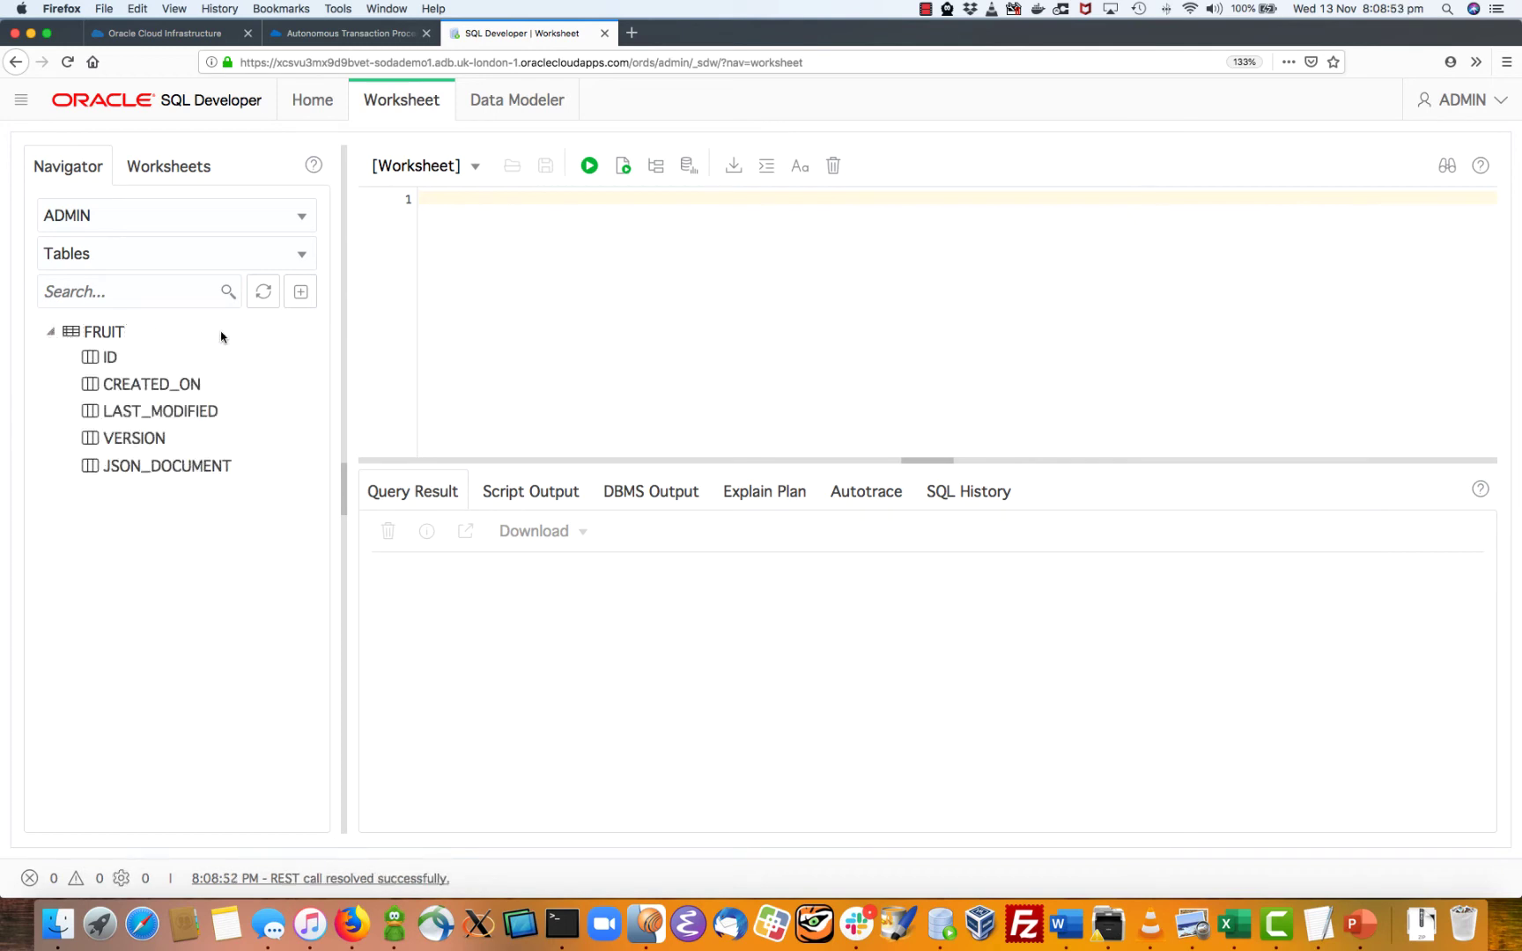
click(119, 342)
click(150, 466)
click(542, 203)
text(select )
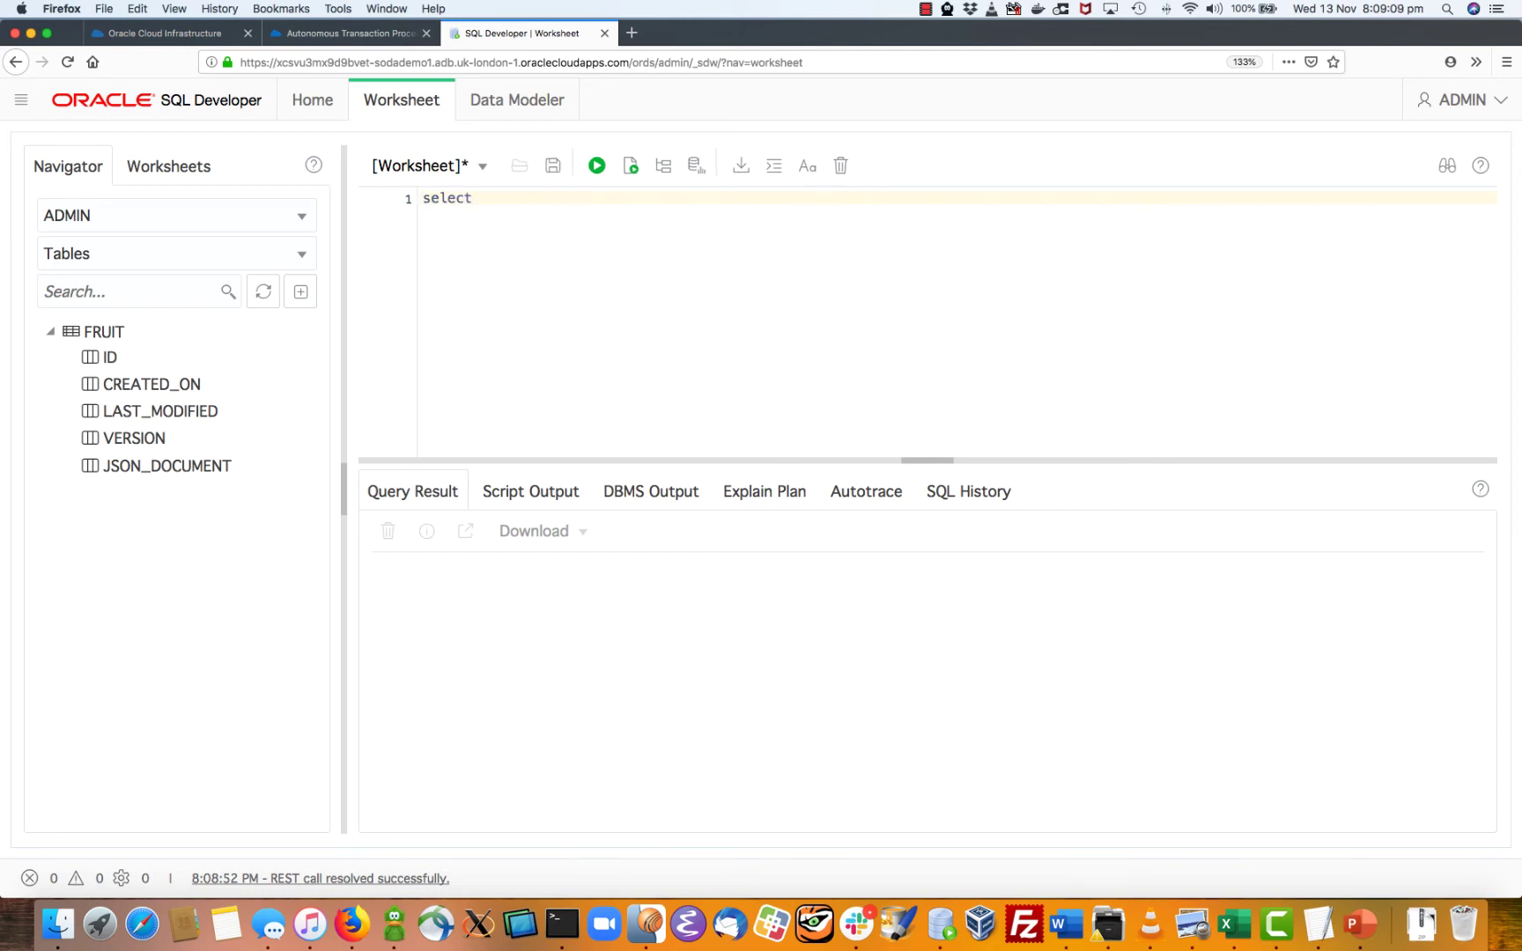
text(* from fdr)
Run 'select * from fruit;' to list the three FRUIT rows with BLOB documents
key(BackSpace)
key(BackSpace)
text(ruit)
text(;)
click(597, 166)
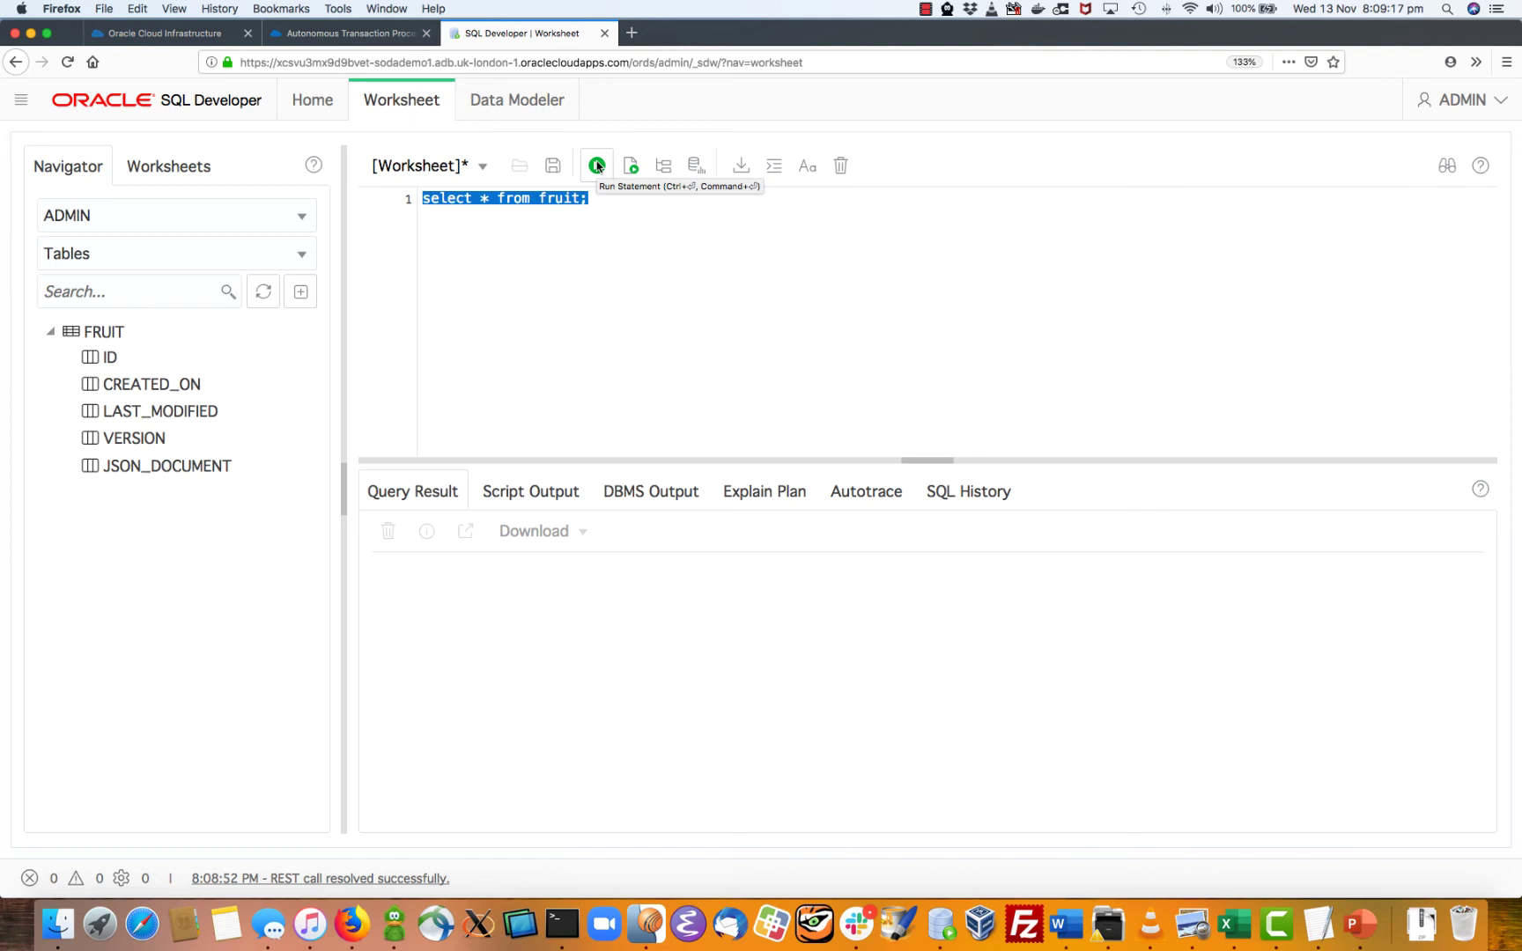
click(596, 166)
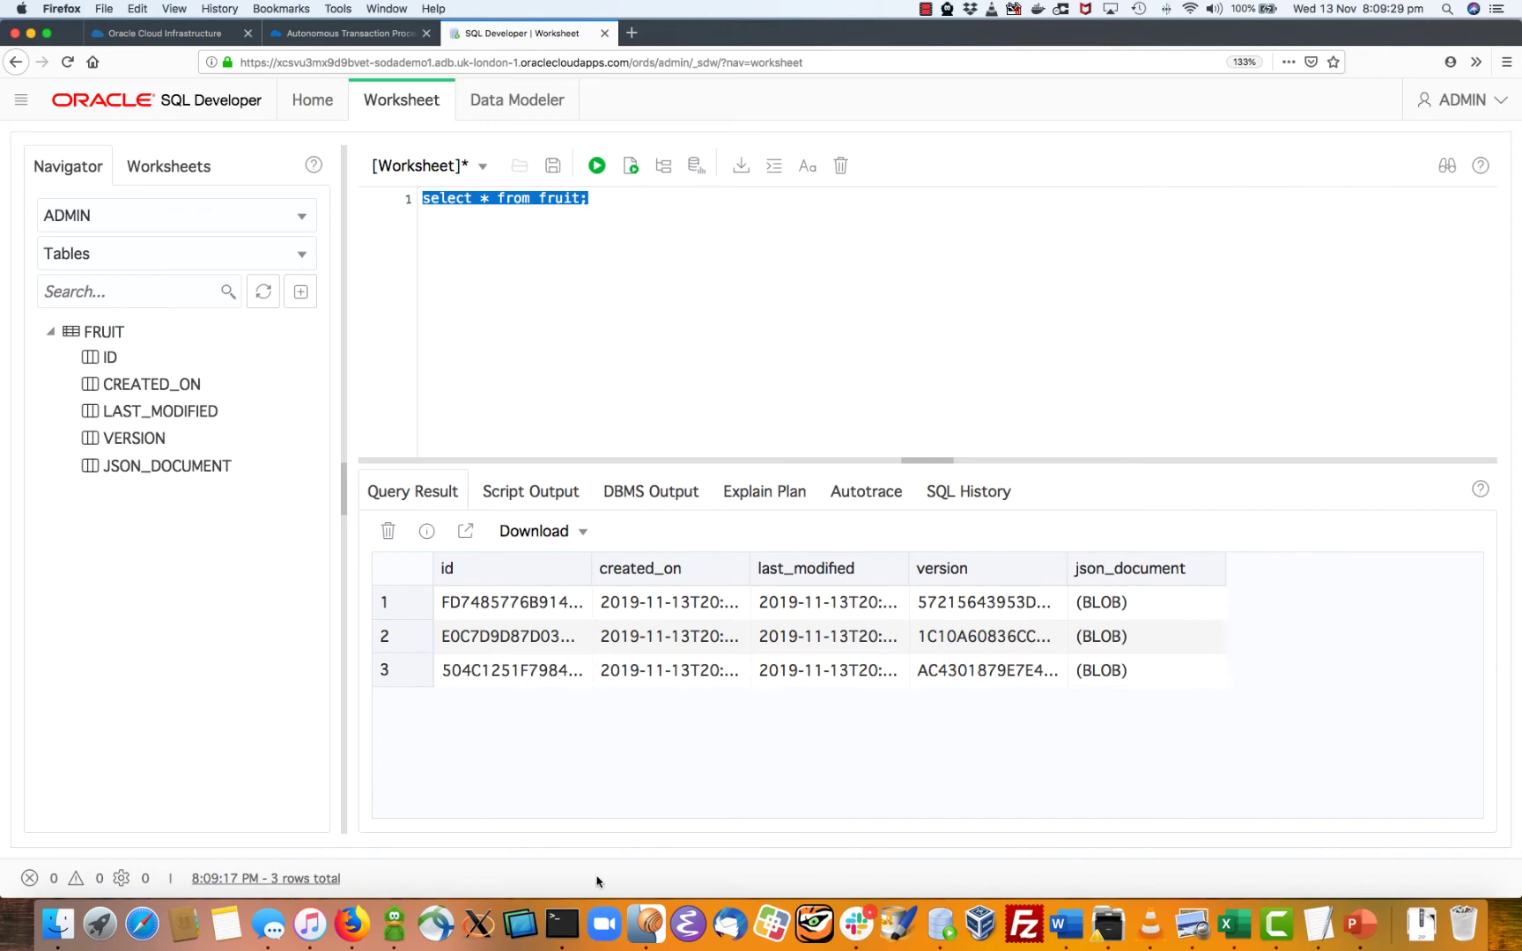
List the files in the demo folder in Terminal
click(563, 917)
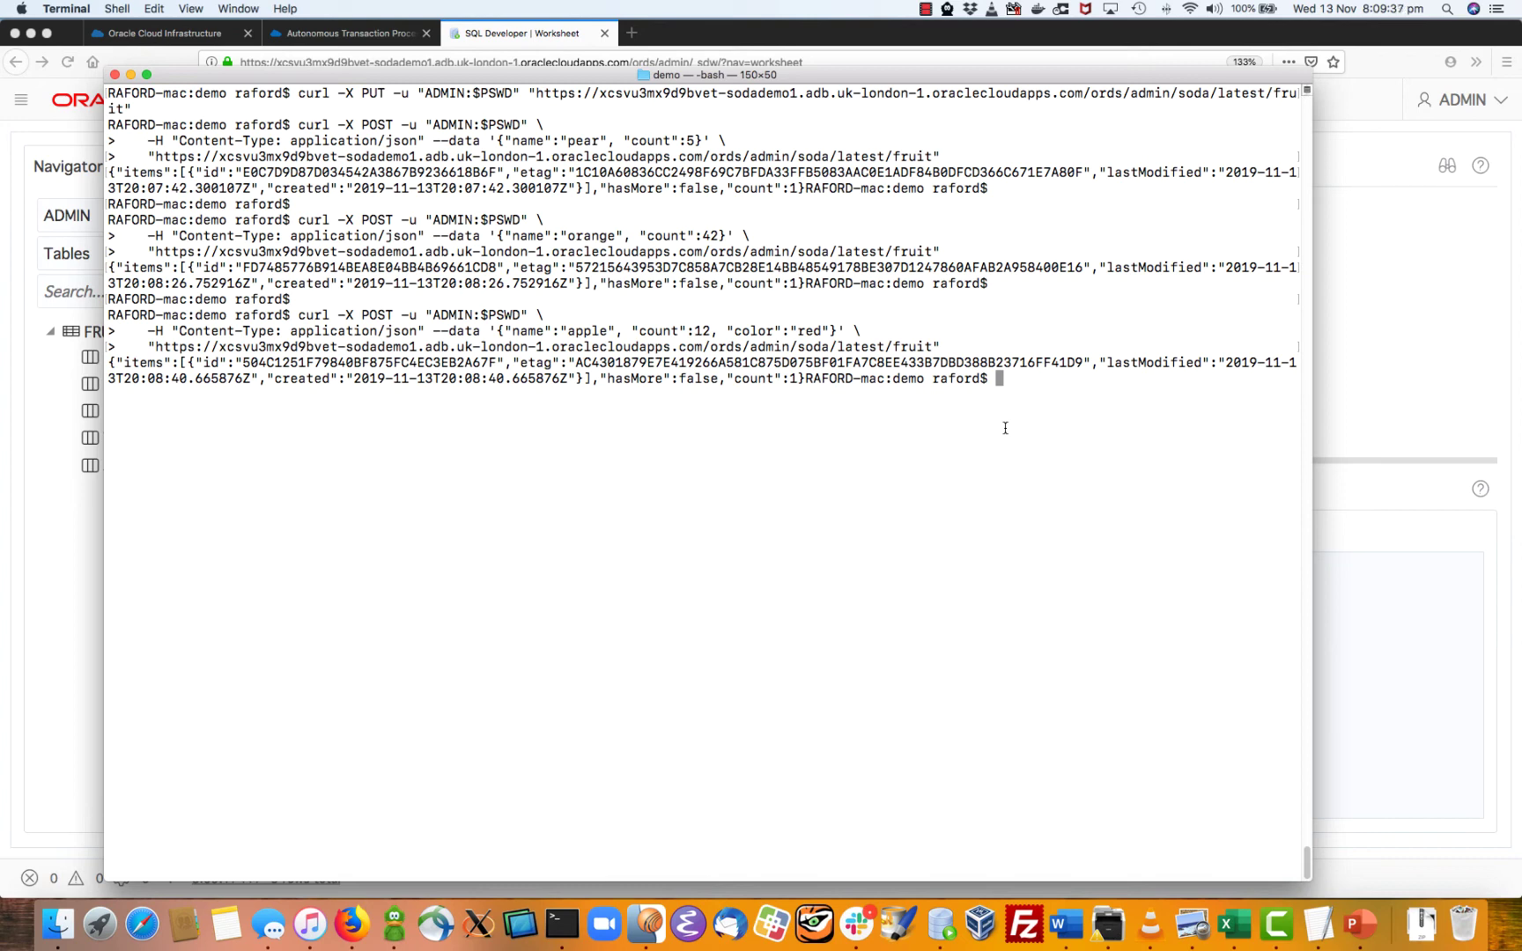
key(Return)
key(Return)
key(Return)
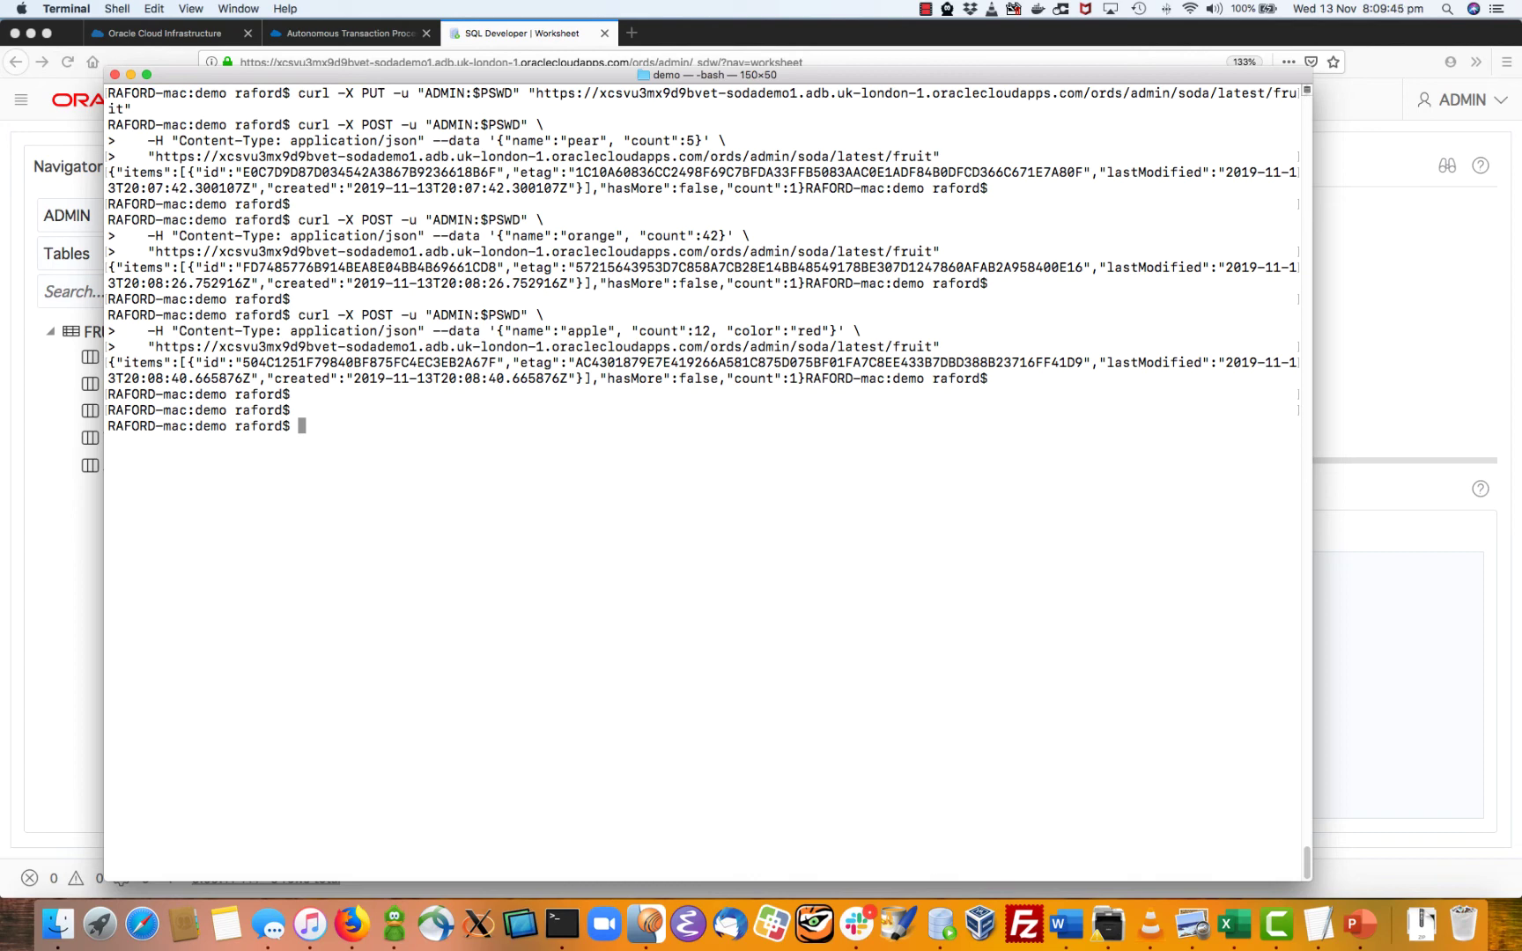
text(sql)
key(BackSpace)
key(BackSpace)
key(BackSpace)
text(ls)
key(Return)
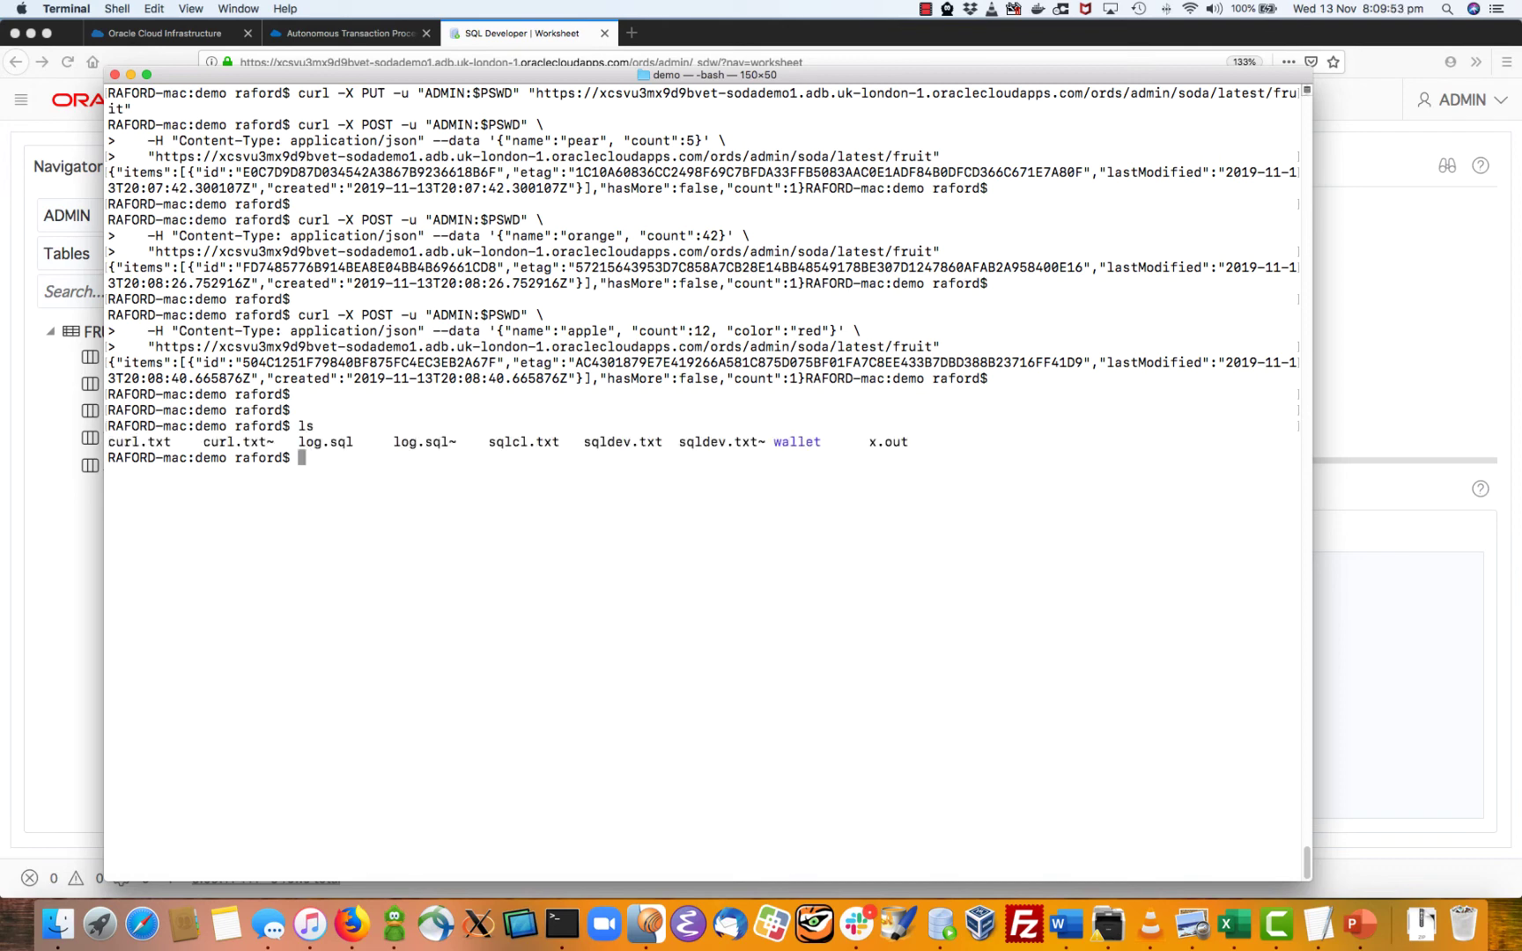
text(cat )
text(log.)
text(txt)
Print log.txt, then recall the command to print log.sql instead
key(Return)
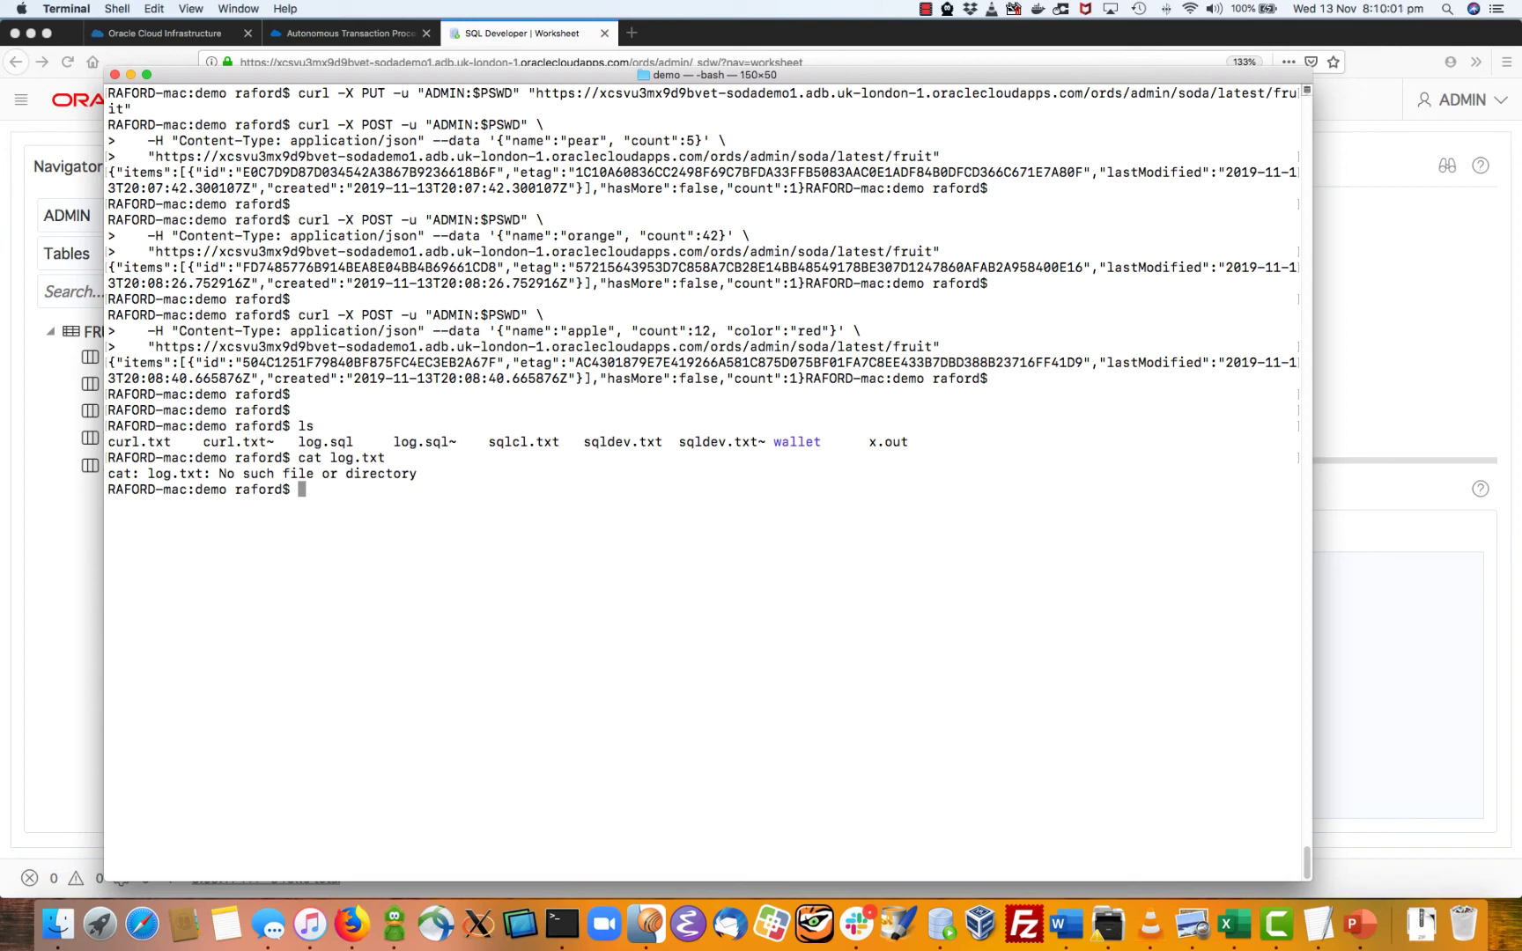
key(Up)
key(BackSpace)
key(BackSpace)
key(BackSpace)
text(sql)
key(Return)
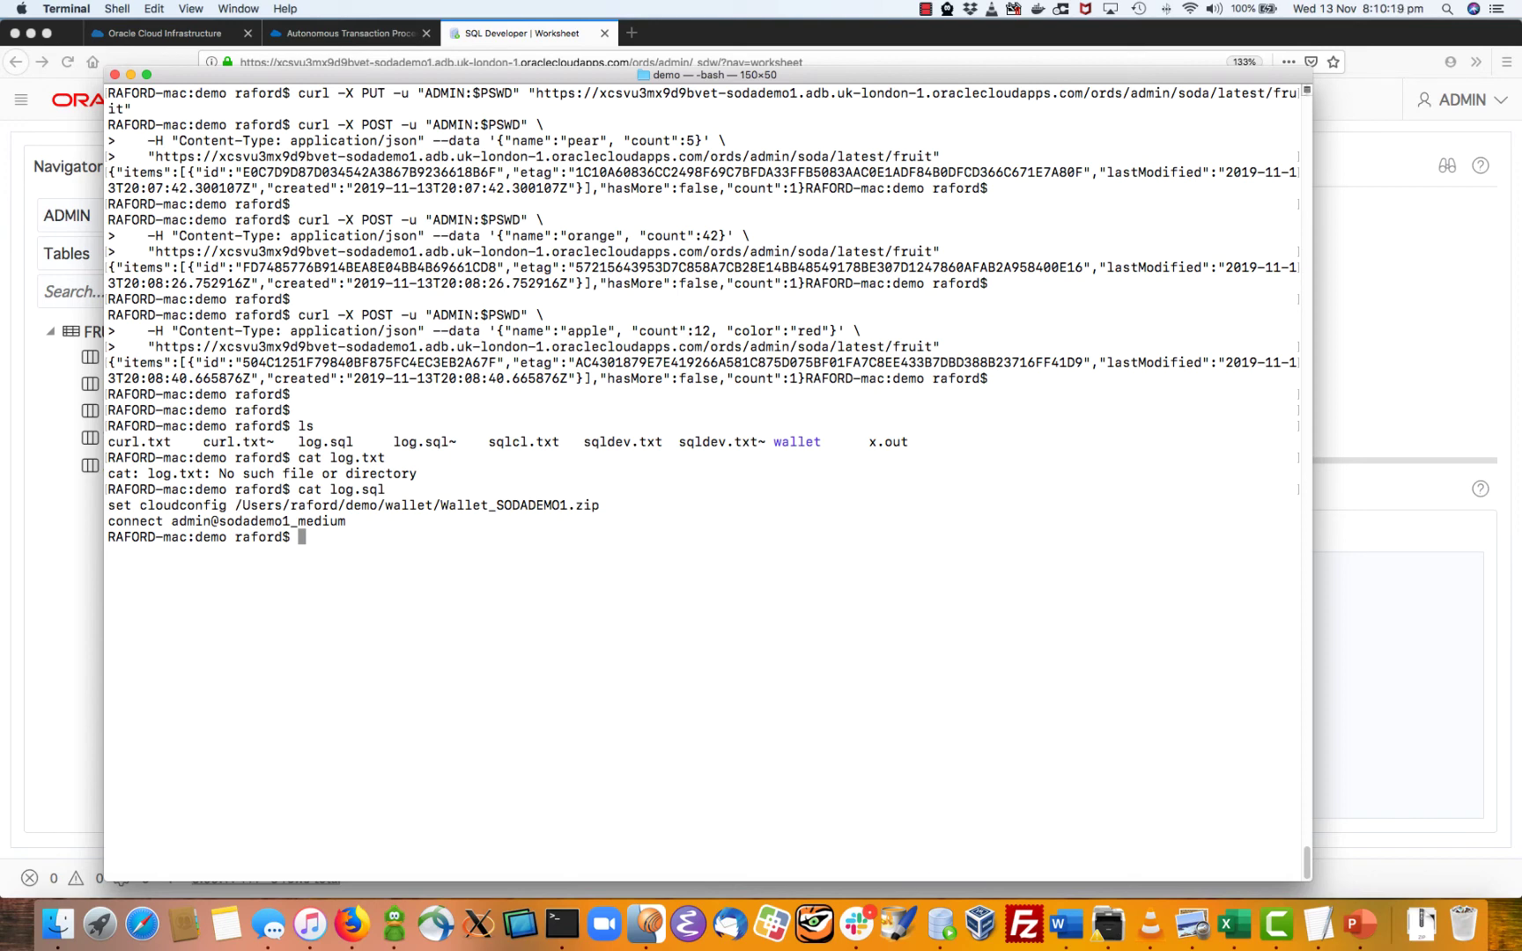
text(ql)
key(ctrl+a)
text(s)
key(ctrl+e)
text(/)
text(nolog)
key(Return)
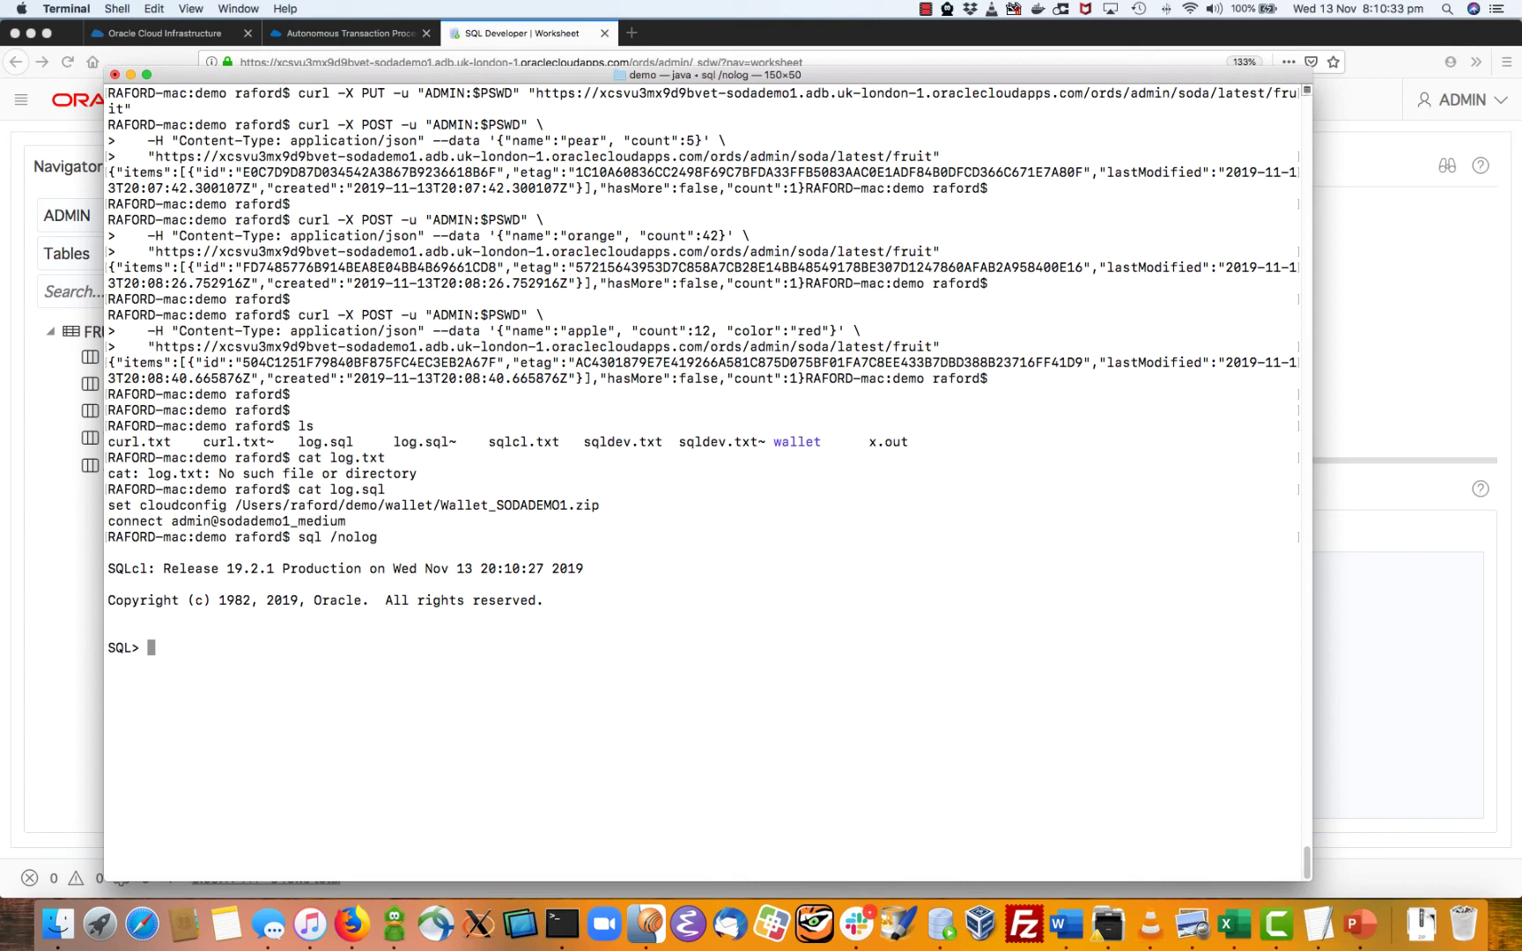
text(@log)
key(Return)
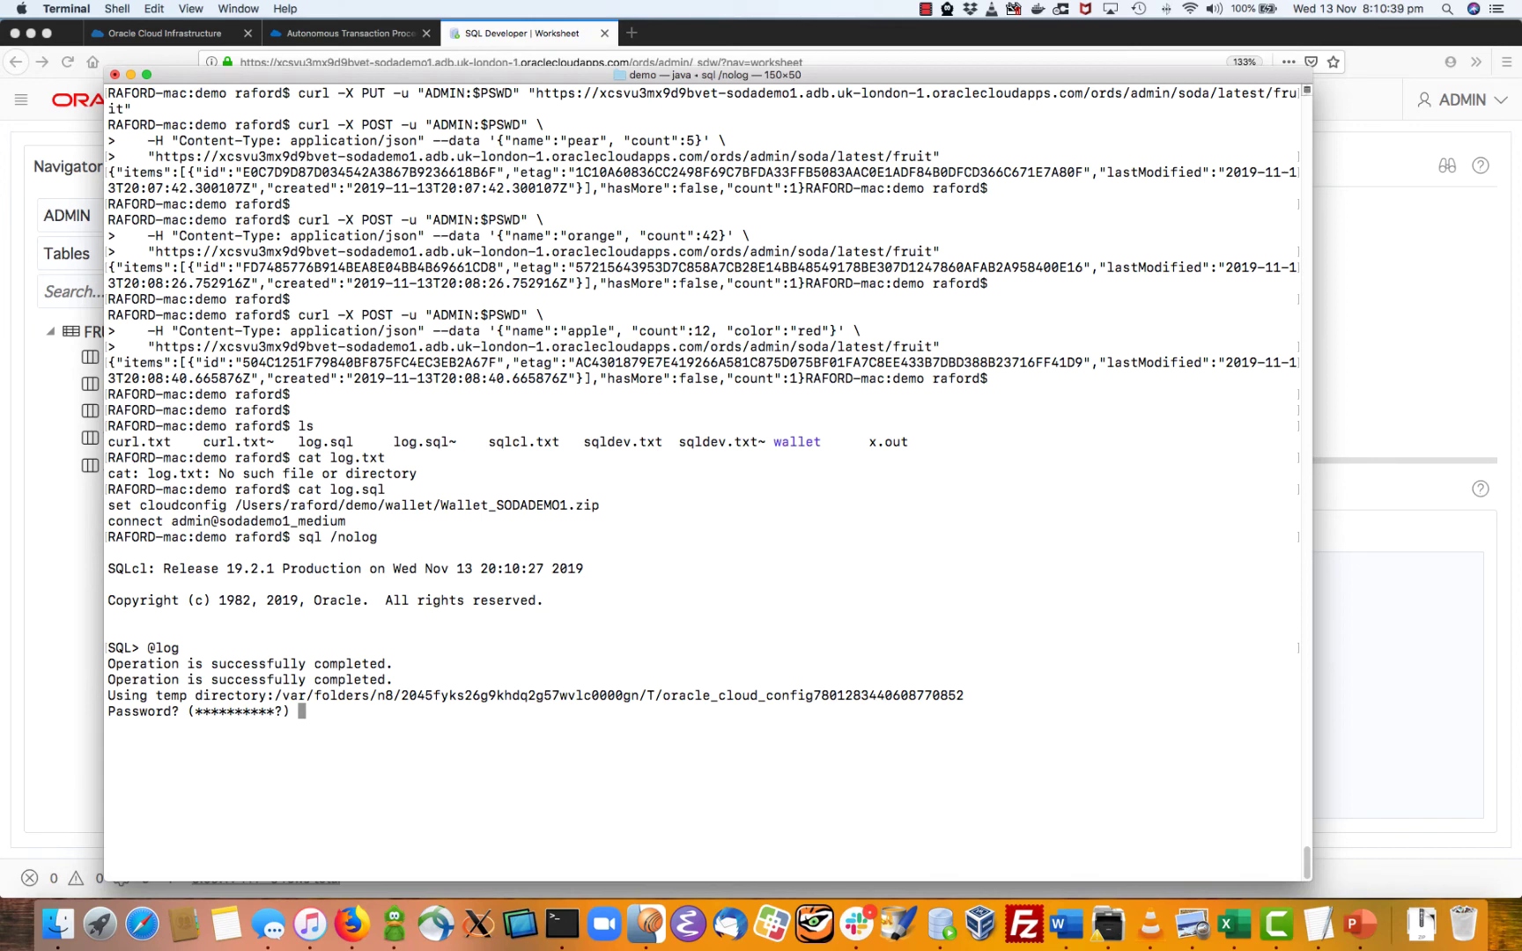
text(*)
text(********)
text(***)
key(Return)
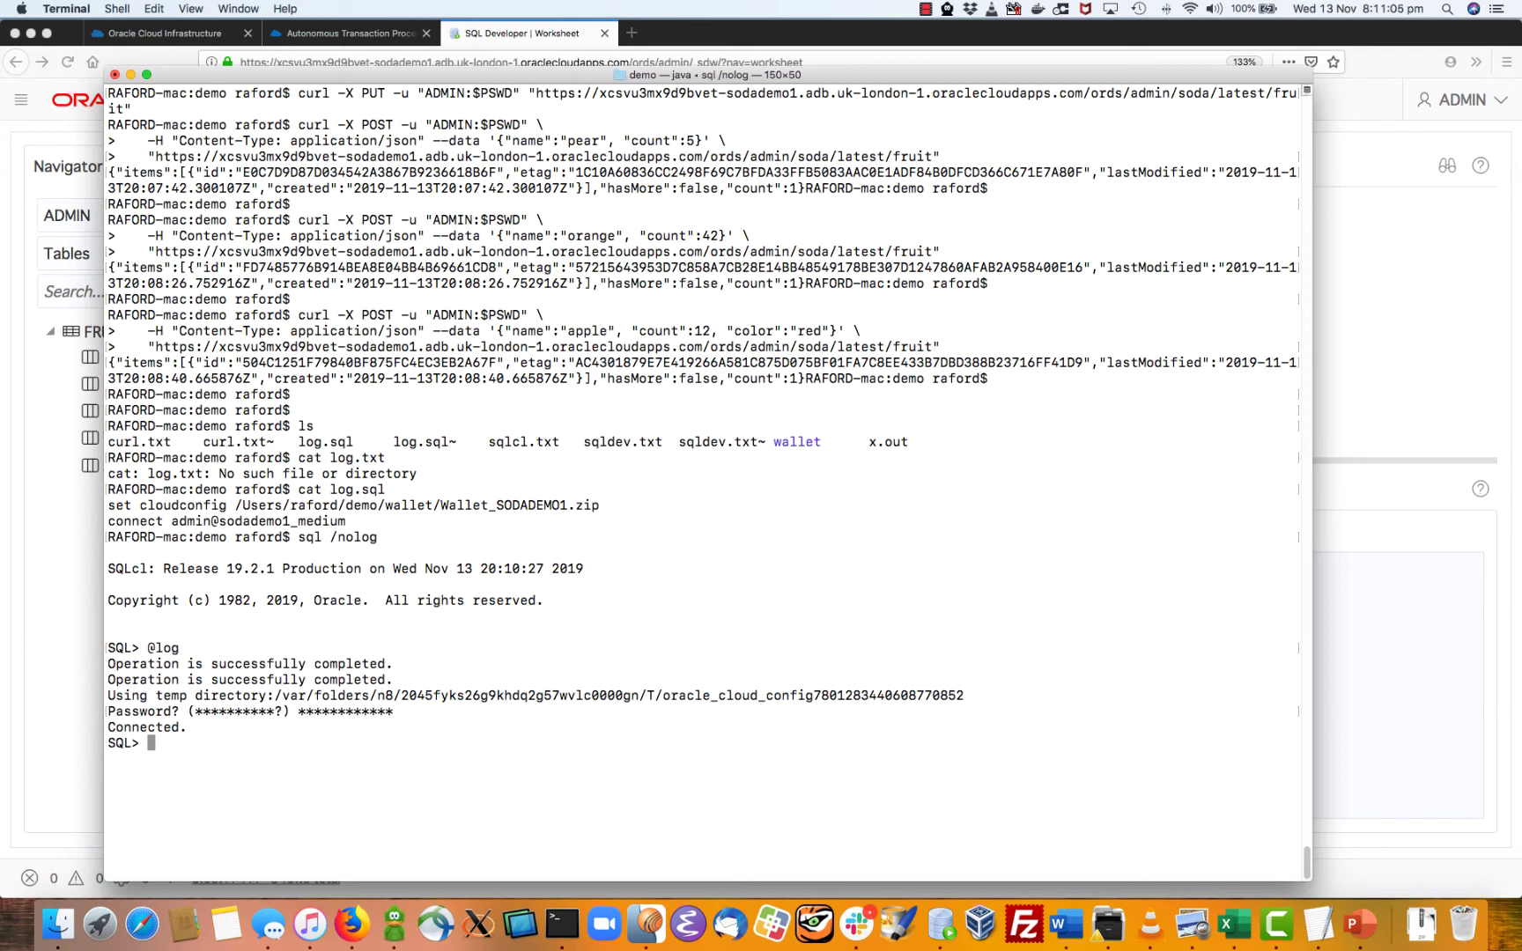
text(soda li)
text(st)
Run 'soda list', 'soda create veg', then 'soda list' again to confirm veg
key(Return)
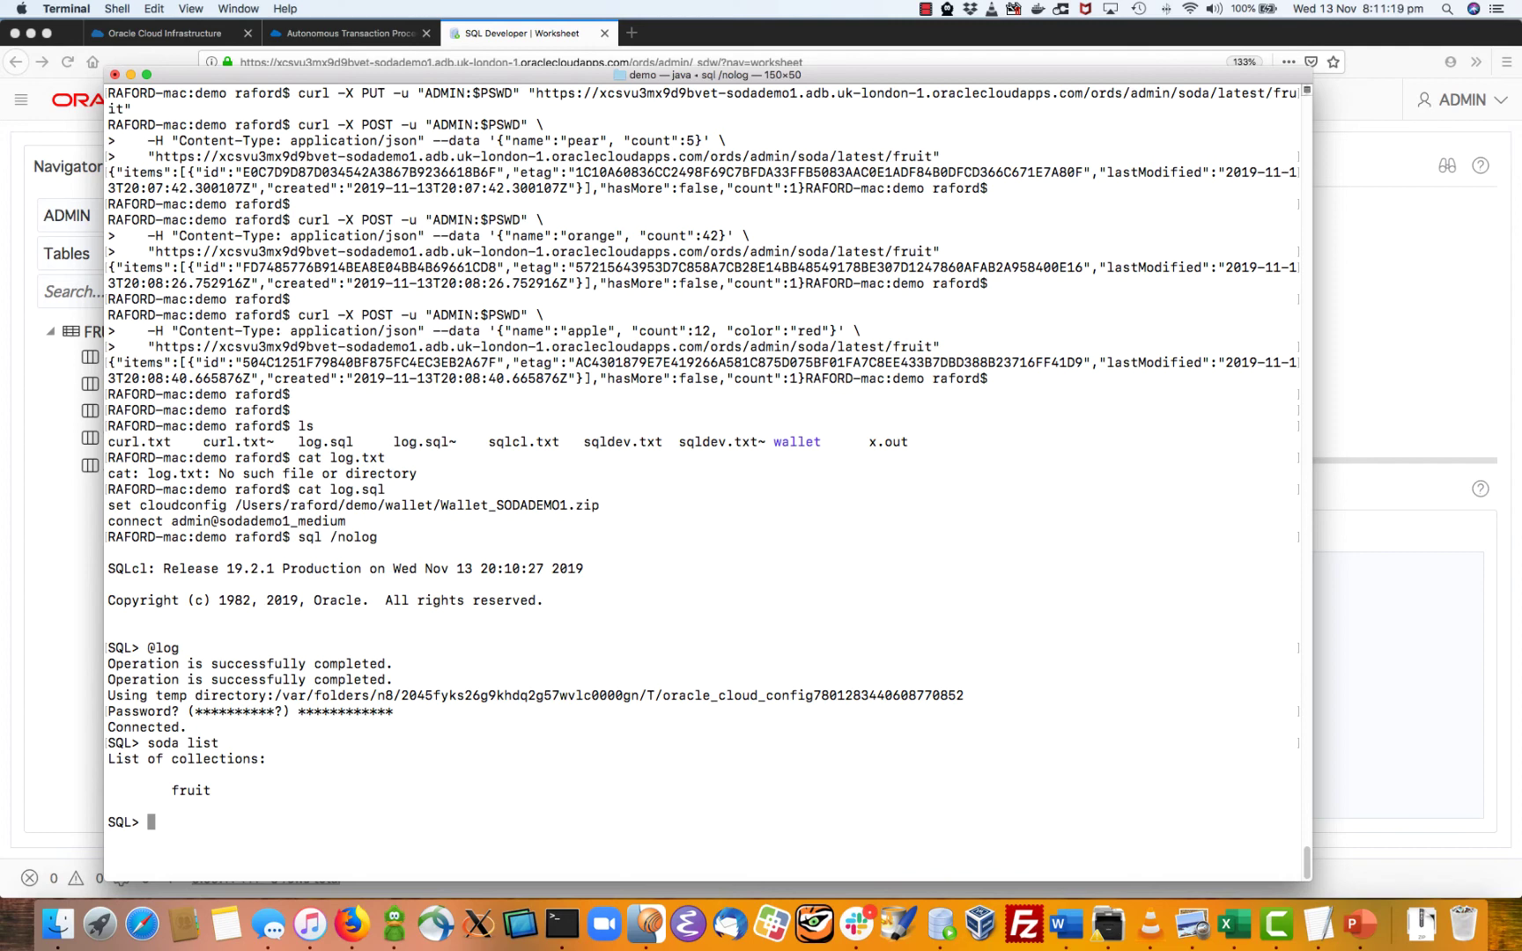
text(soda)
text( create)
text( veg)
key(Return)
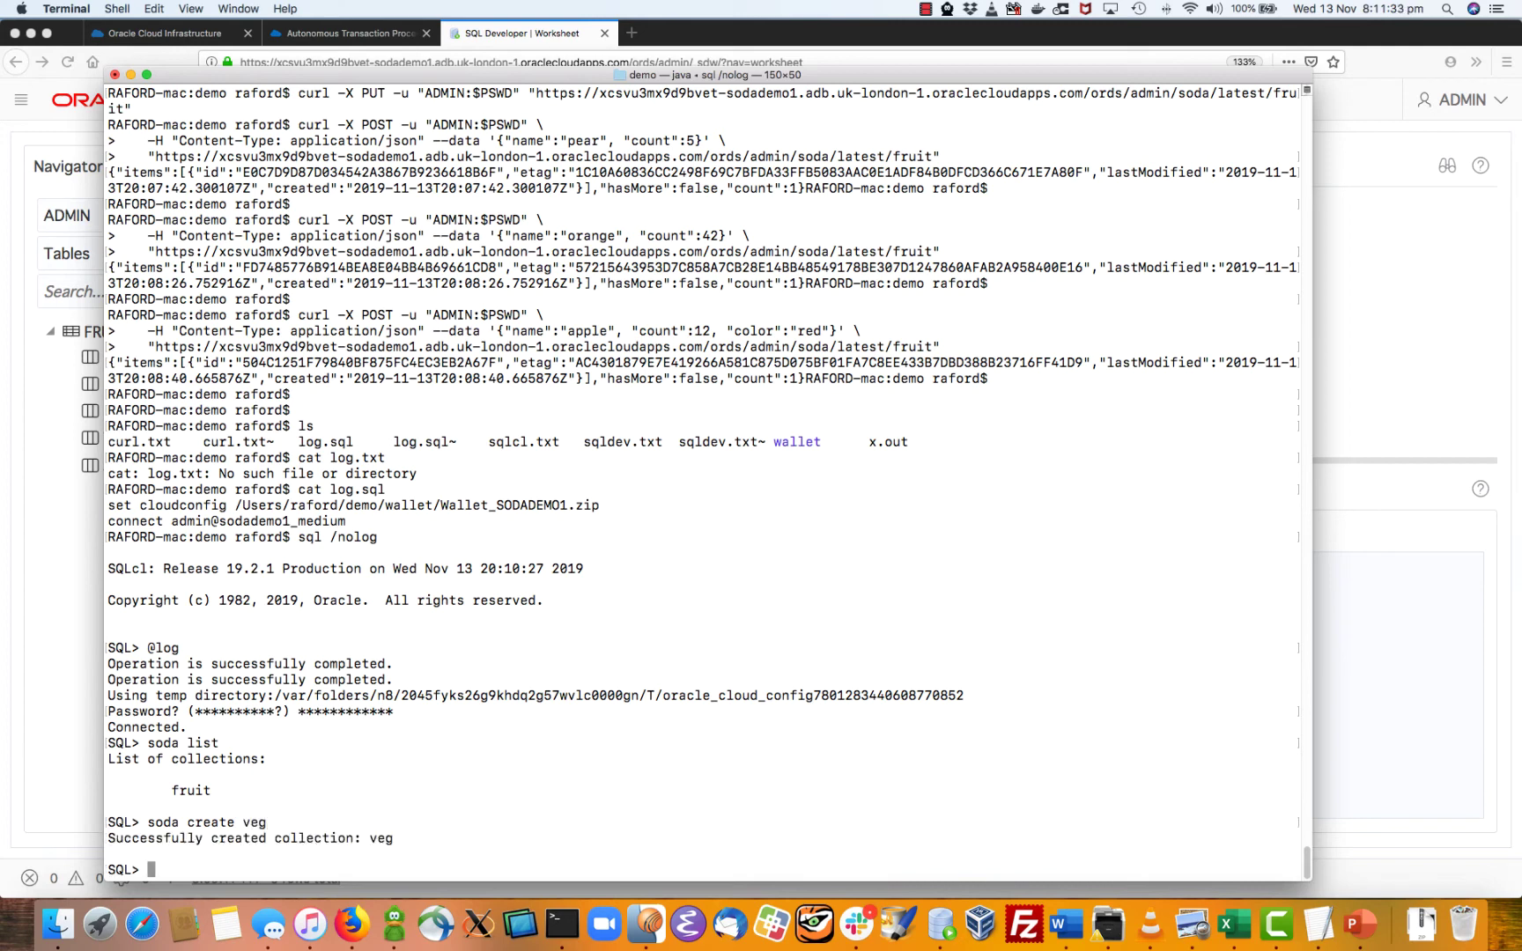
text(soda )
text(list)
key(Return)
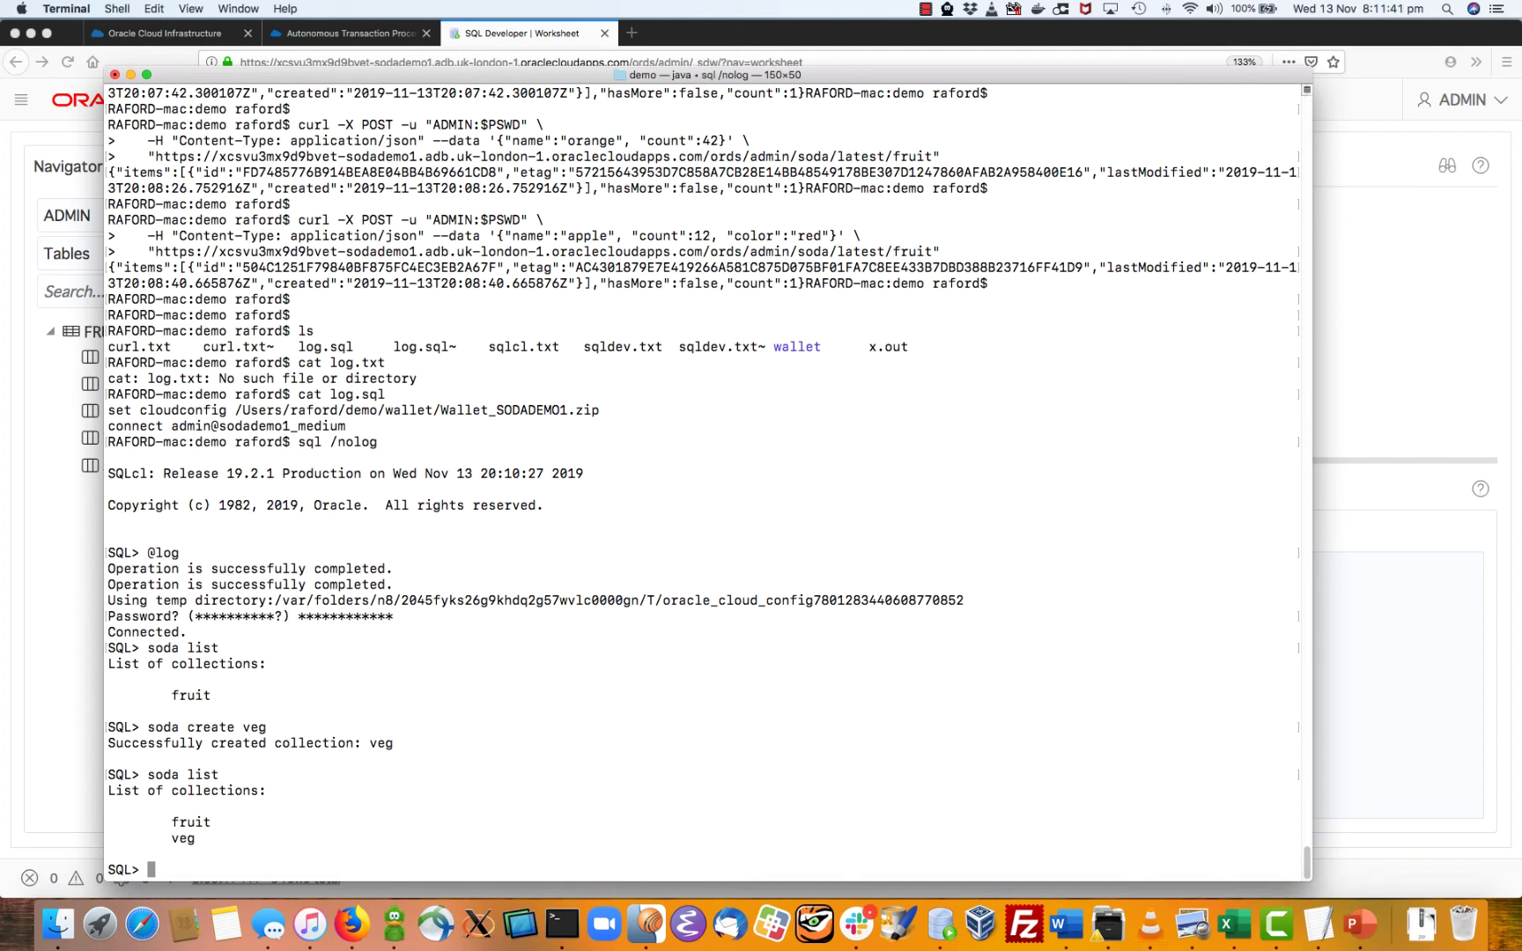
text(soda )
text(insert )
text(veg)
text( {)
text("name)
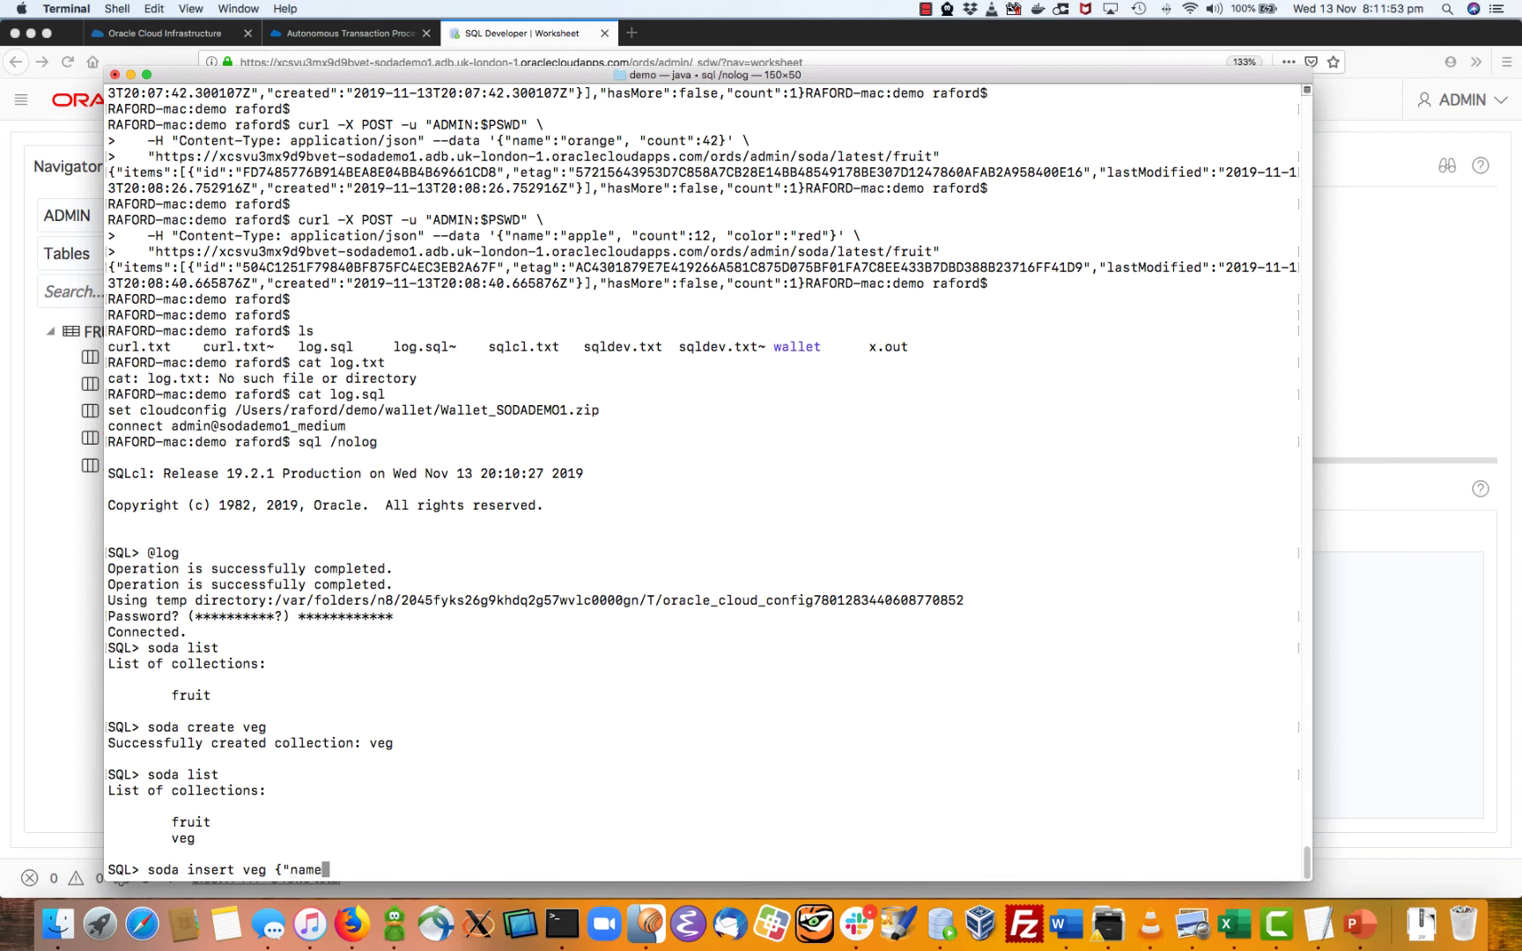
text(")
text(:)
text(")
text(brocool)
Insert {"name":"broccoli","taste":"yuk"} into veg and list it with 'soda get veg -all'
key(BackSpace)
key(BackSpace)
key(BackSpace)
text(col)
text(i")
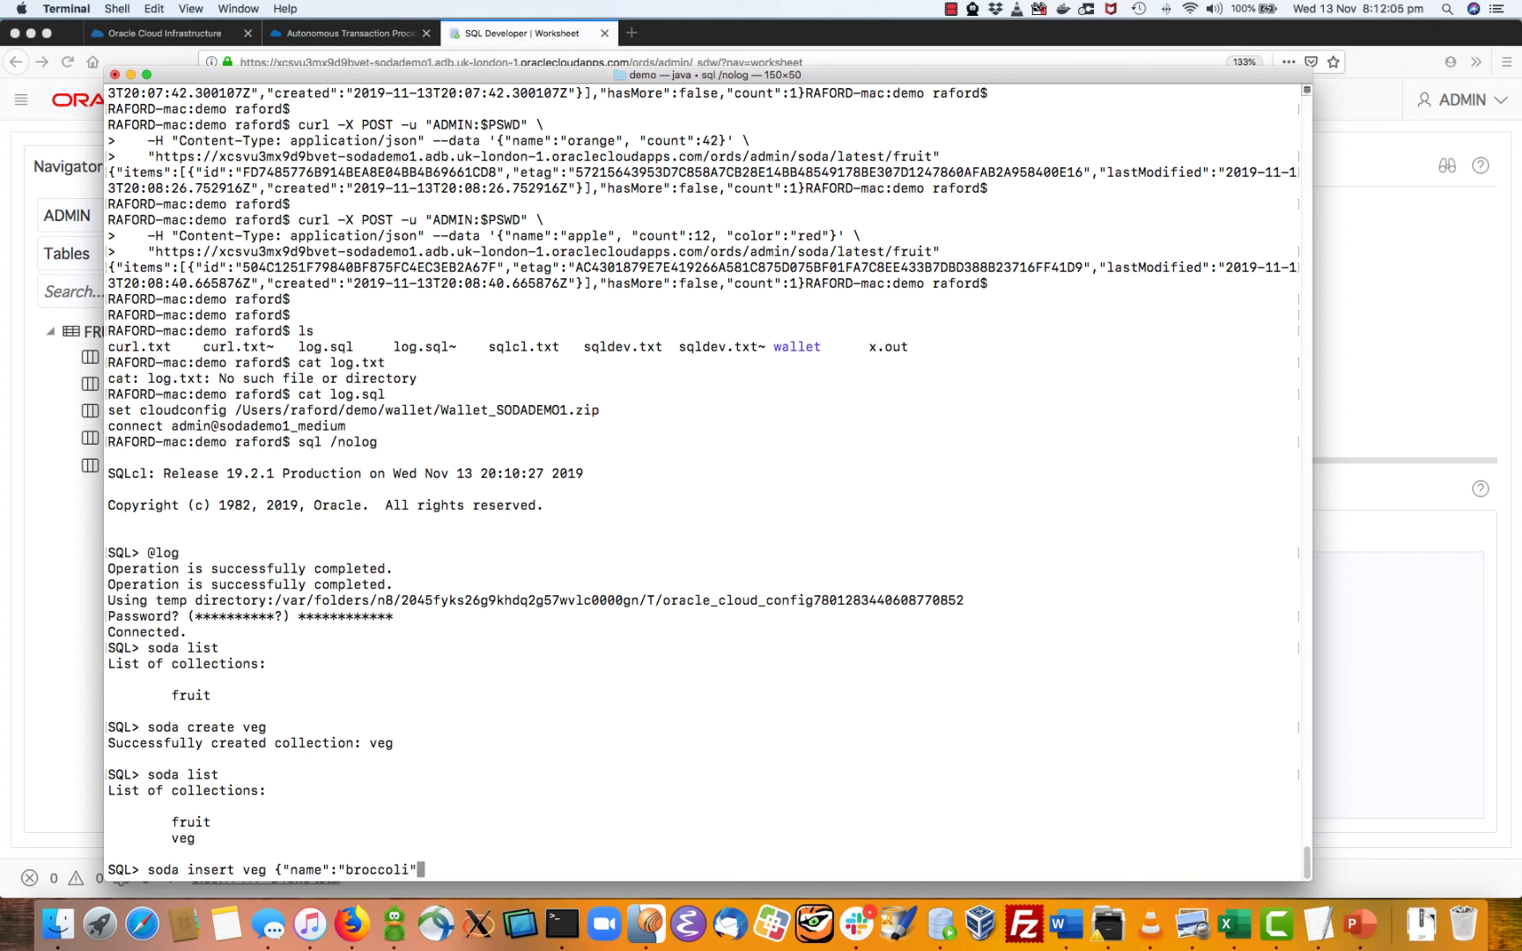
text(,)
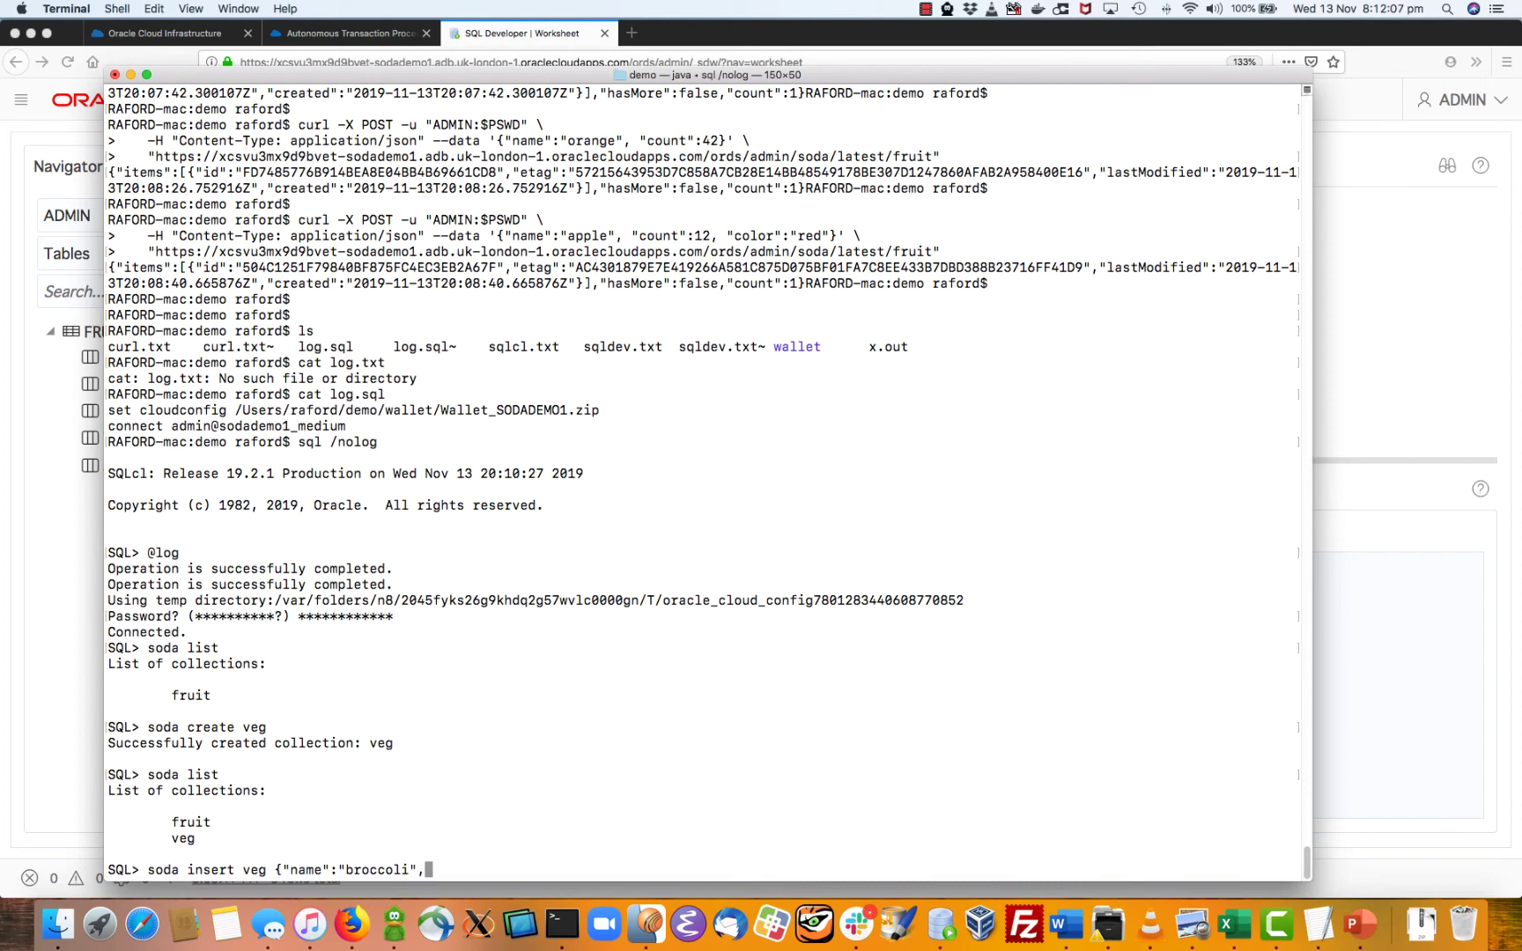
text("tast)
text(e")
text(:")
text(y)
text(uk")
text(})
key(Return)
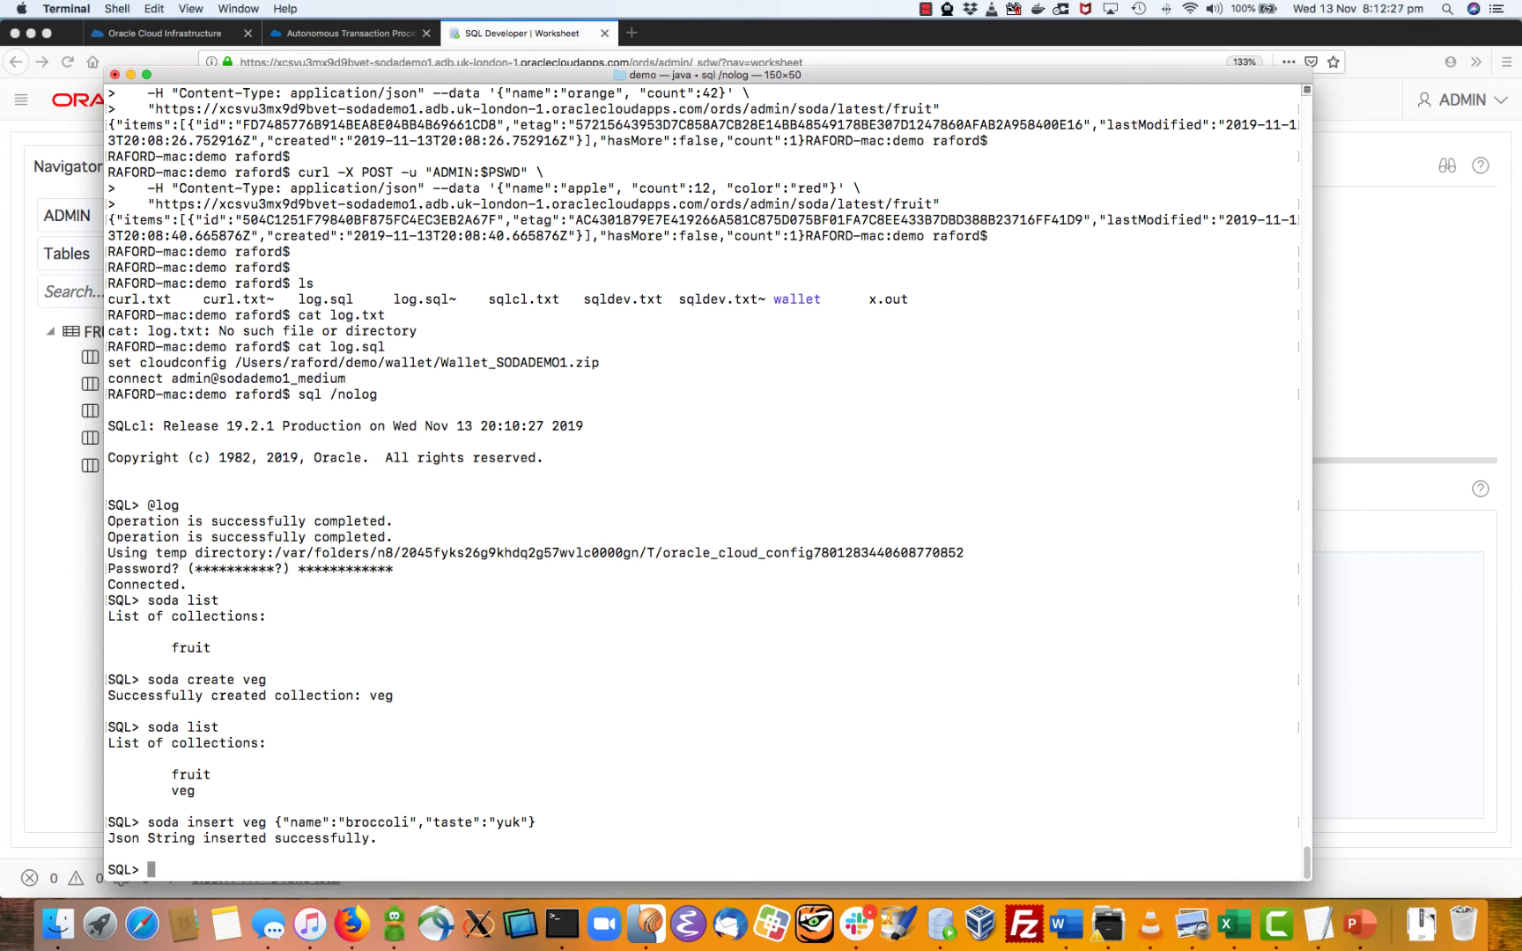
text(soda )
text(v)
text(e)
key(BackSpace)
key(BackSpace)
text(get )
text(veg )
text(-all)
key(Return)
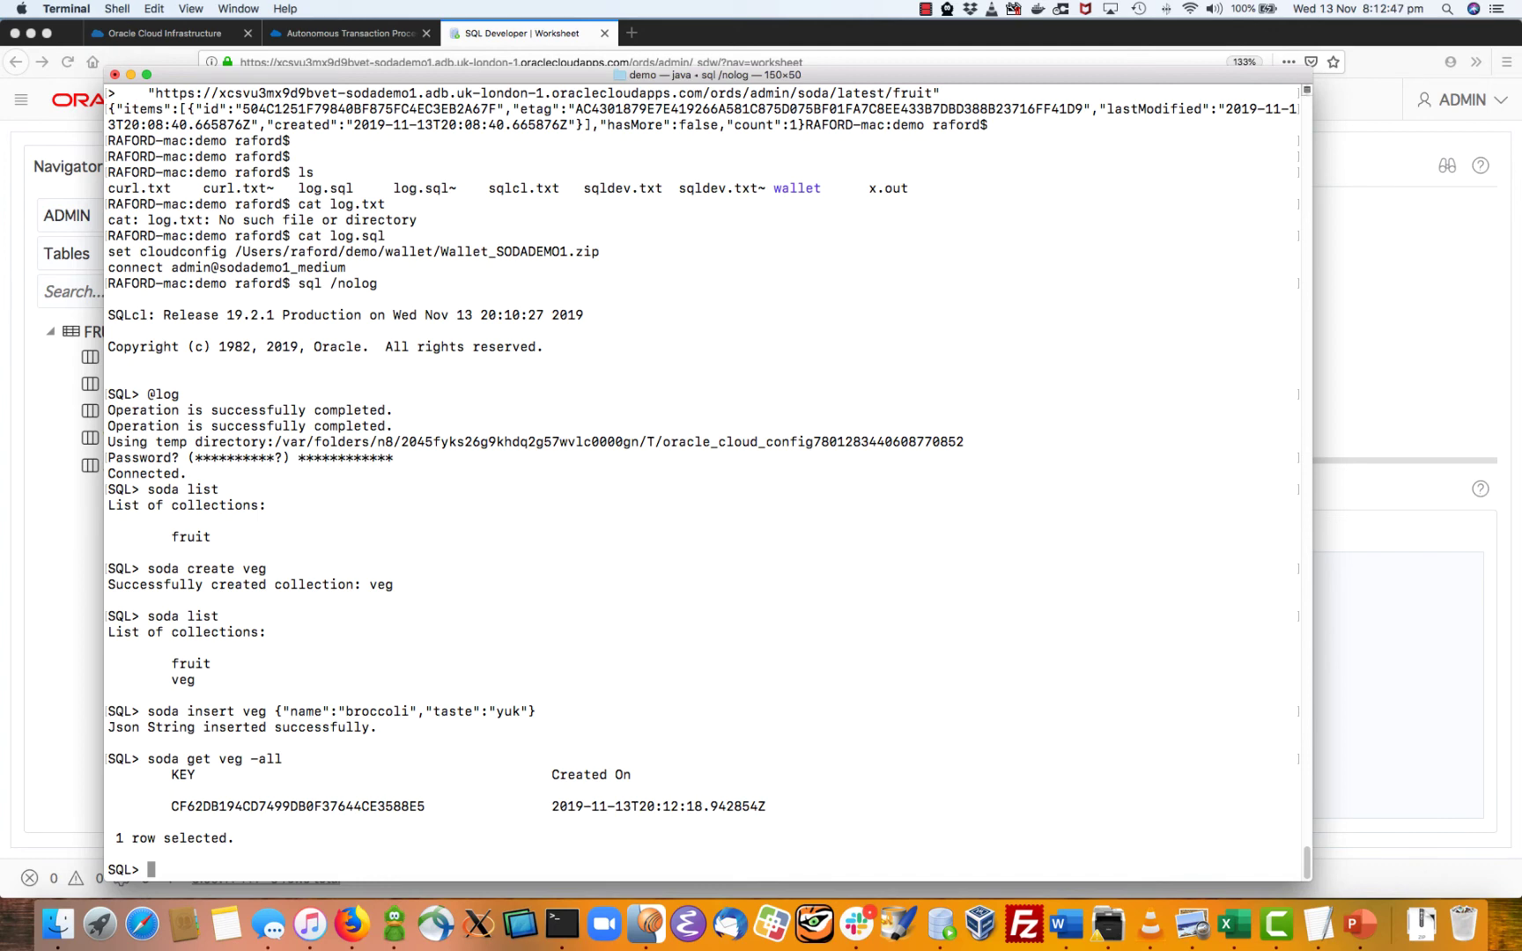
text(soda )
text(get )
text(v)
text(ef)
Fix the typos and run soda get veg -f {"taste":"yuk"} to fetch the broccoli document
key(BackSpace)
text(g -)
text(f )
text(")
key(BackSpace)
text({)
text("tast)
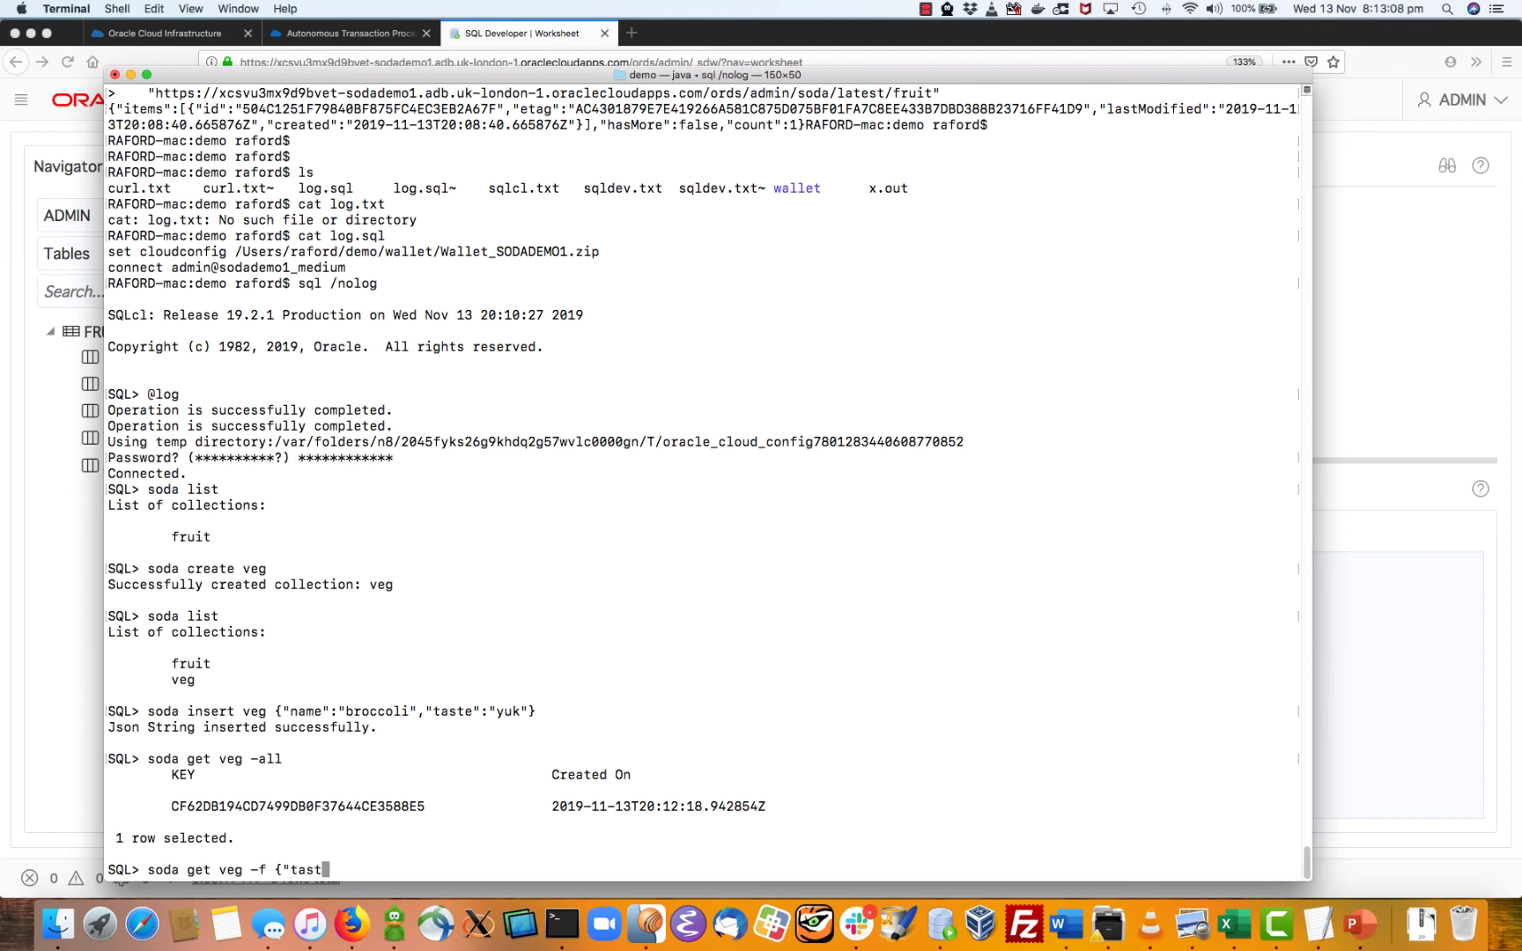
text(e")
text(:"y)
text(uk)
text("})
key(Return)
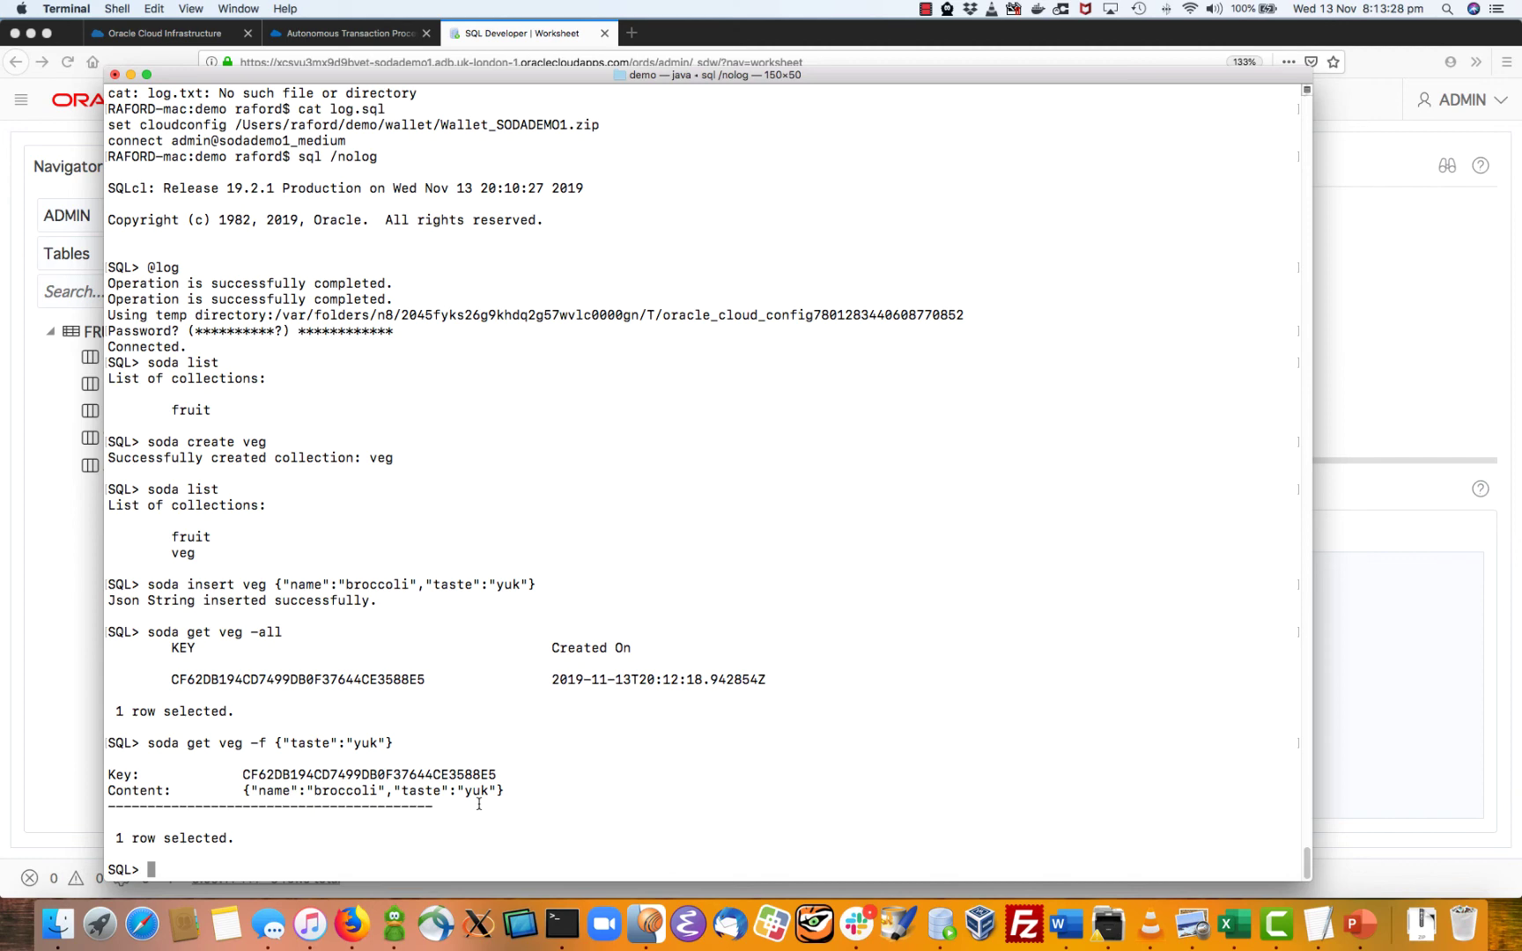
Refresh the Navigator's table list and expand VEG to show its columns
click(60, 553)
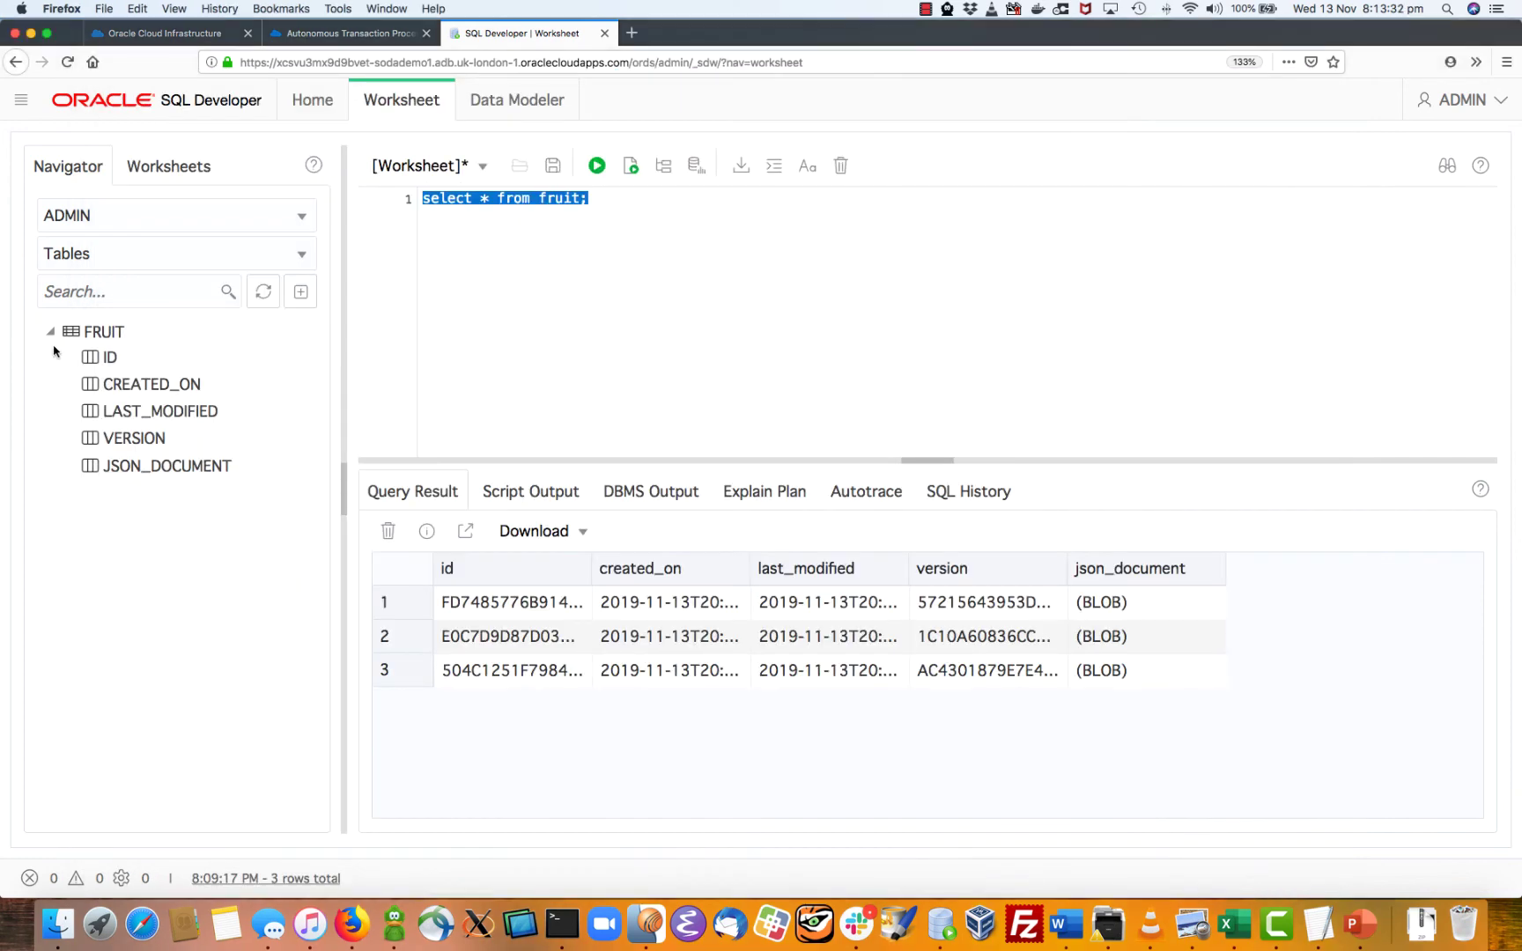
click(262, 266)
click(219, 317)
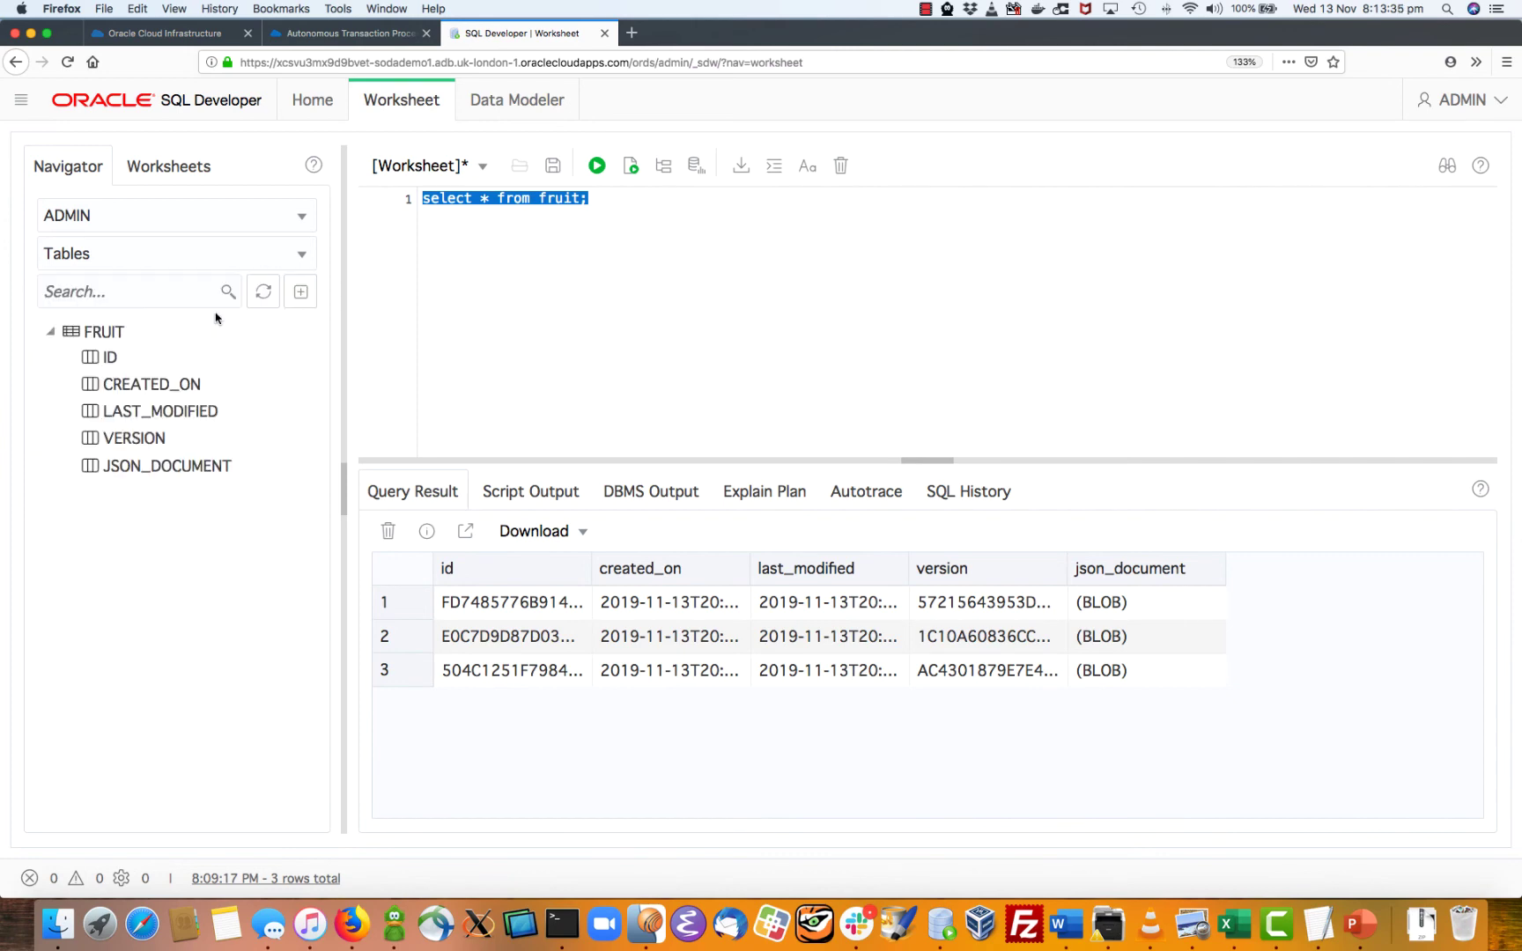
click(262, 291)
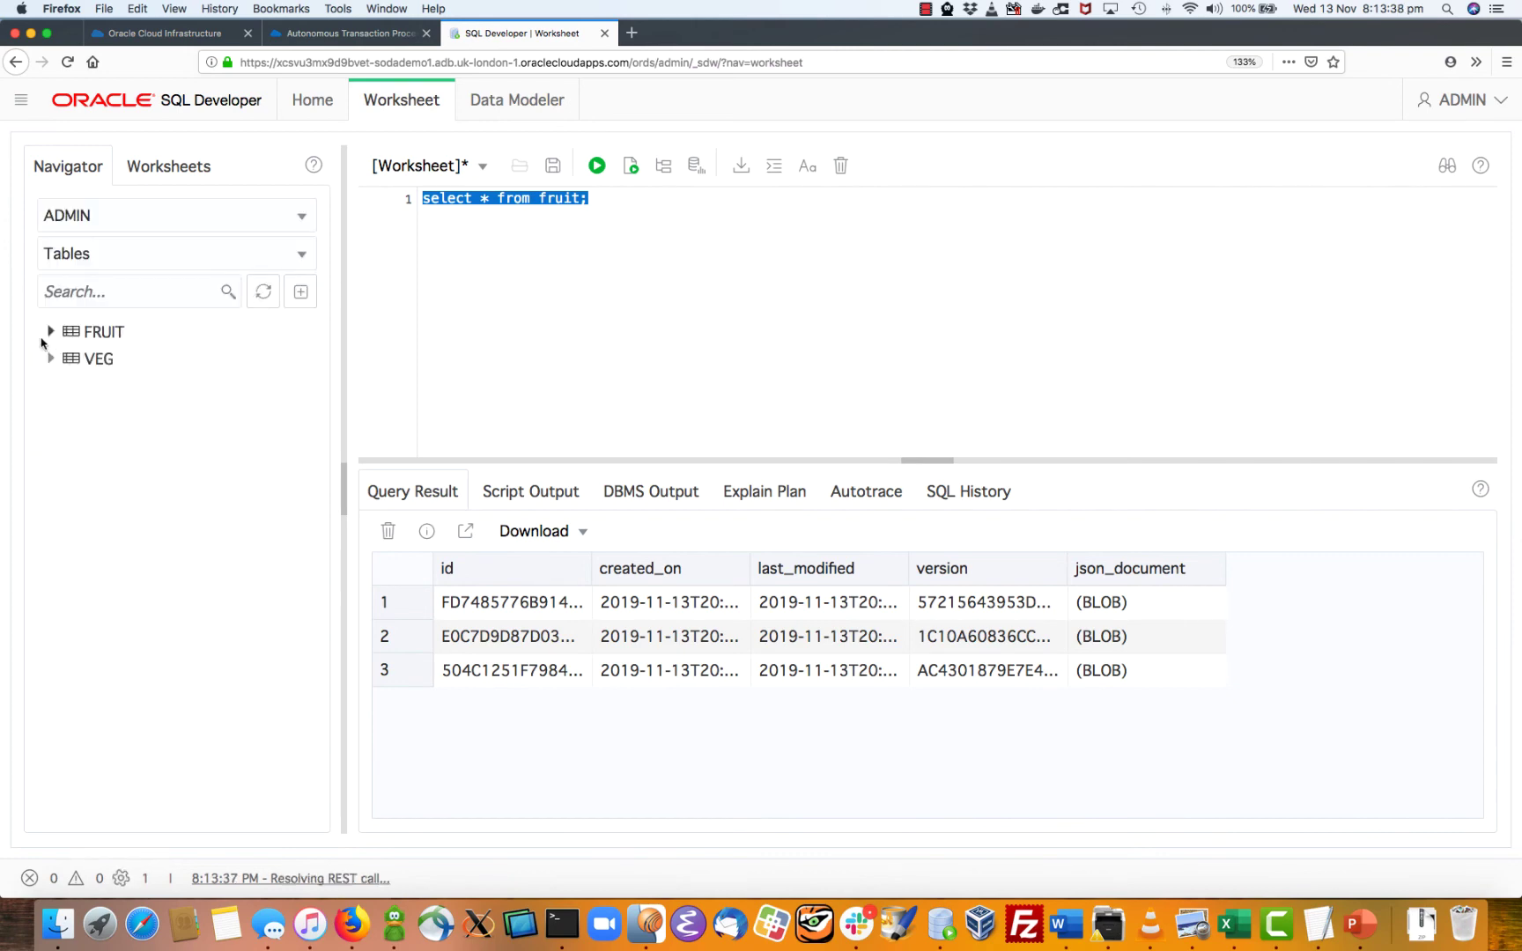
click(47, 334)
click(50, 493)
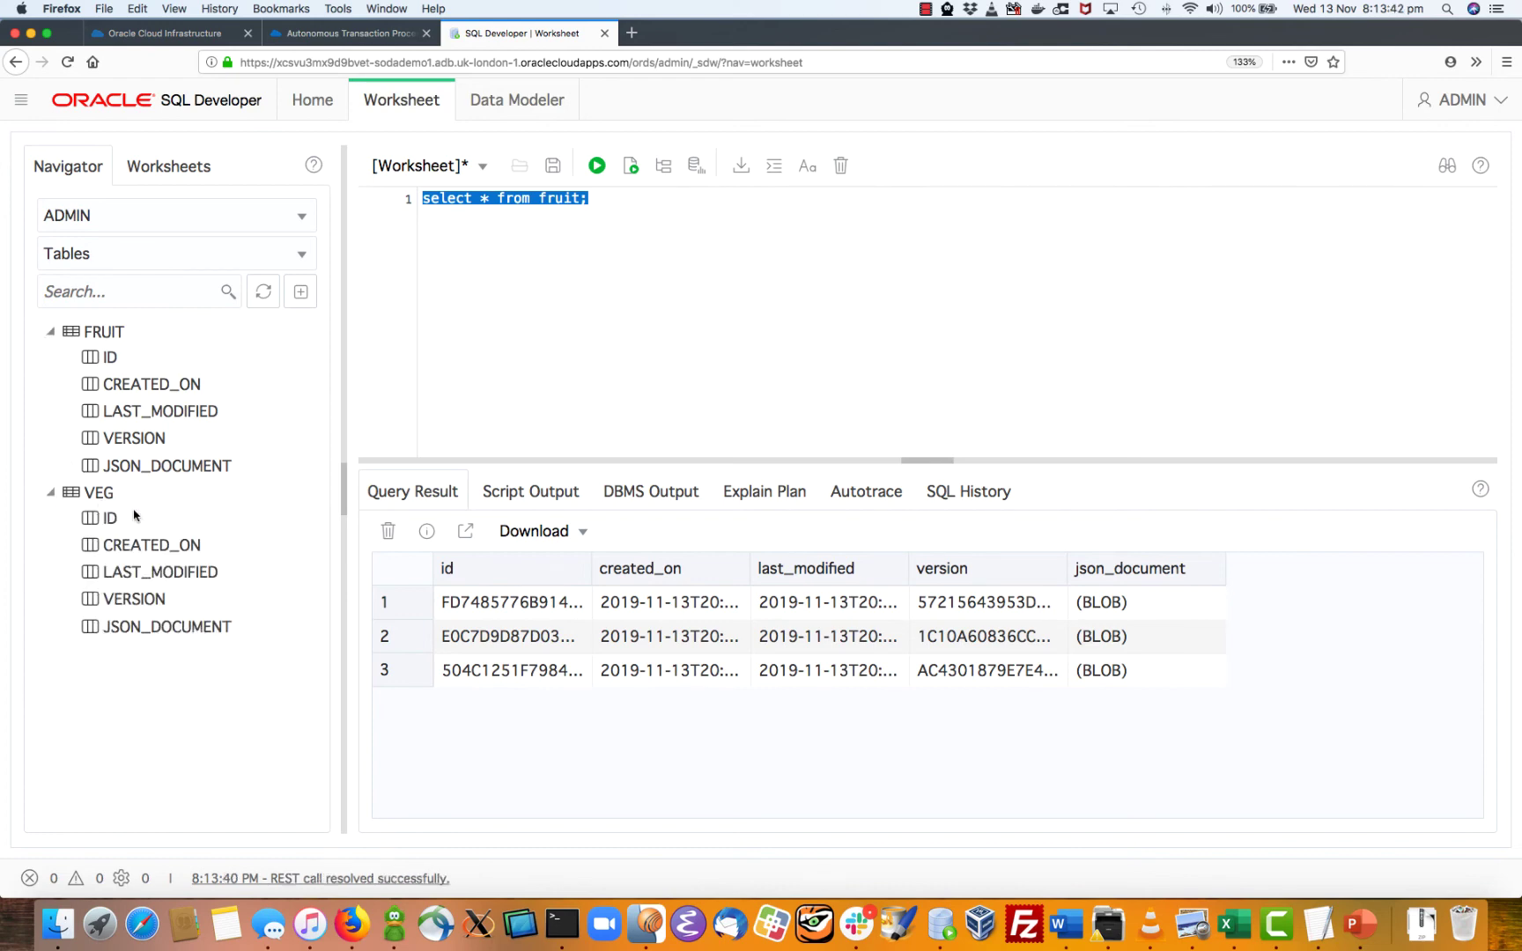
Run select * from veg, which returns no rows, then go back to the SQLcl terminal
click(622, 198)
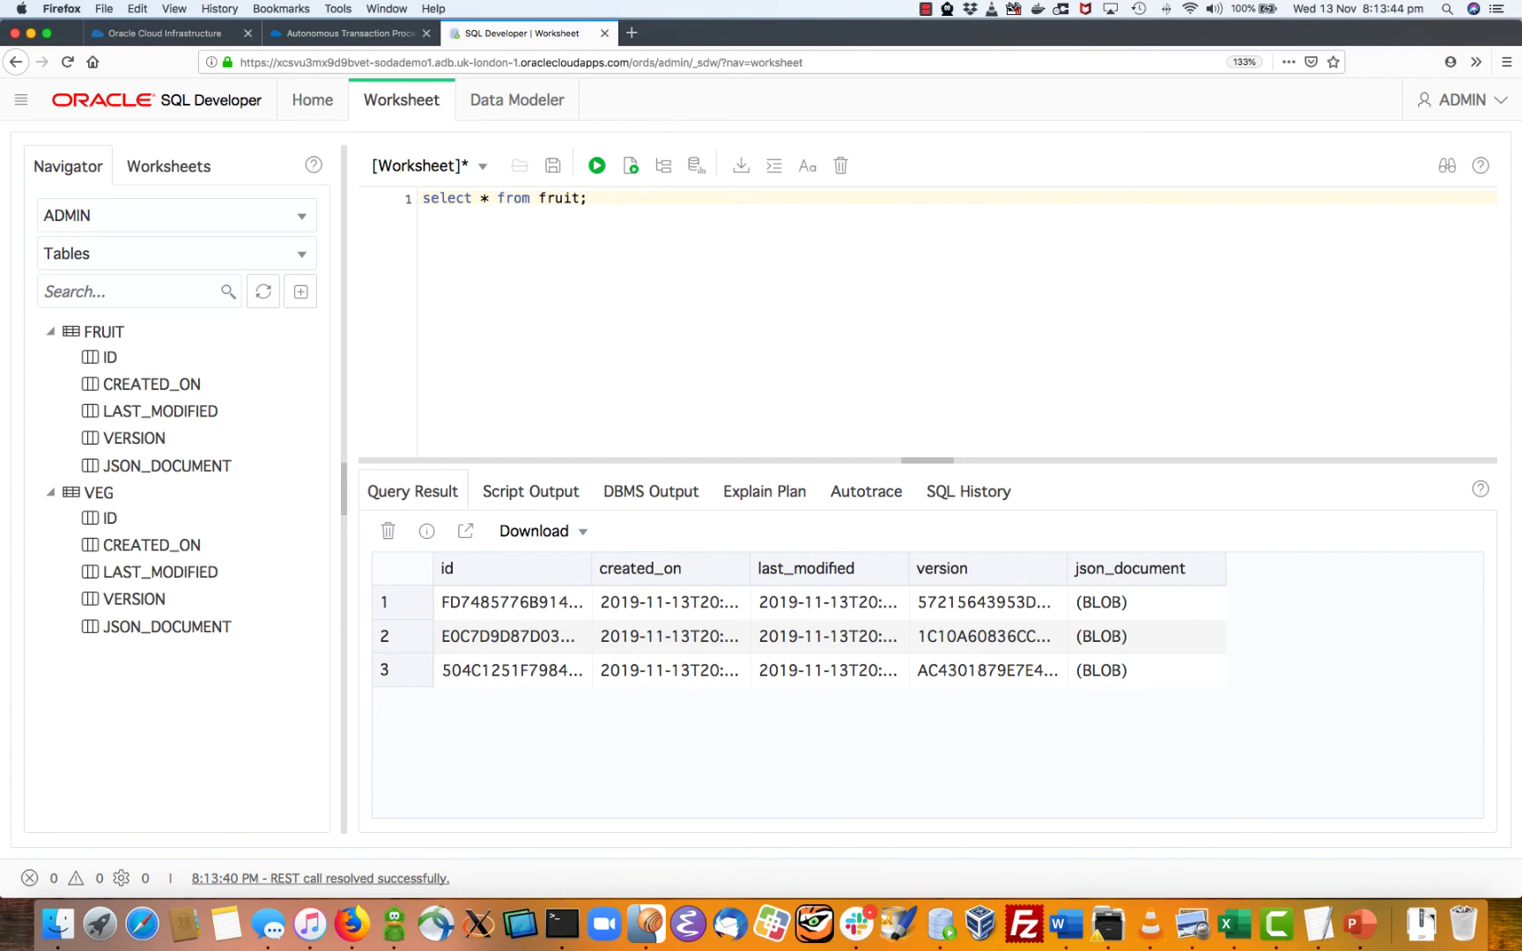
key(BackSpace)
key(BackSpace)
key(BackSpace)
key(BackSpace)
key(BackSpace)
text(veg)
click(598, 167)
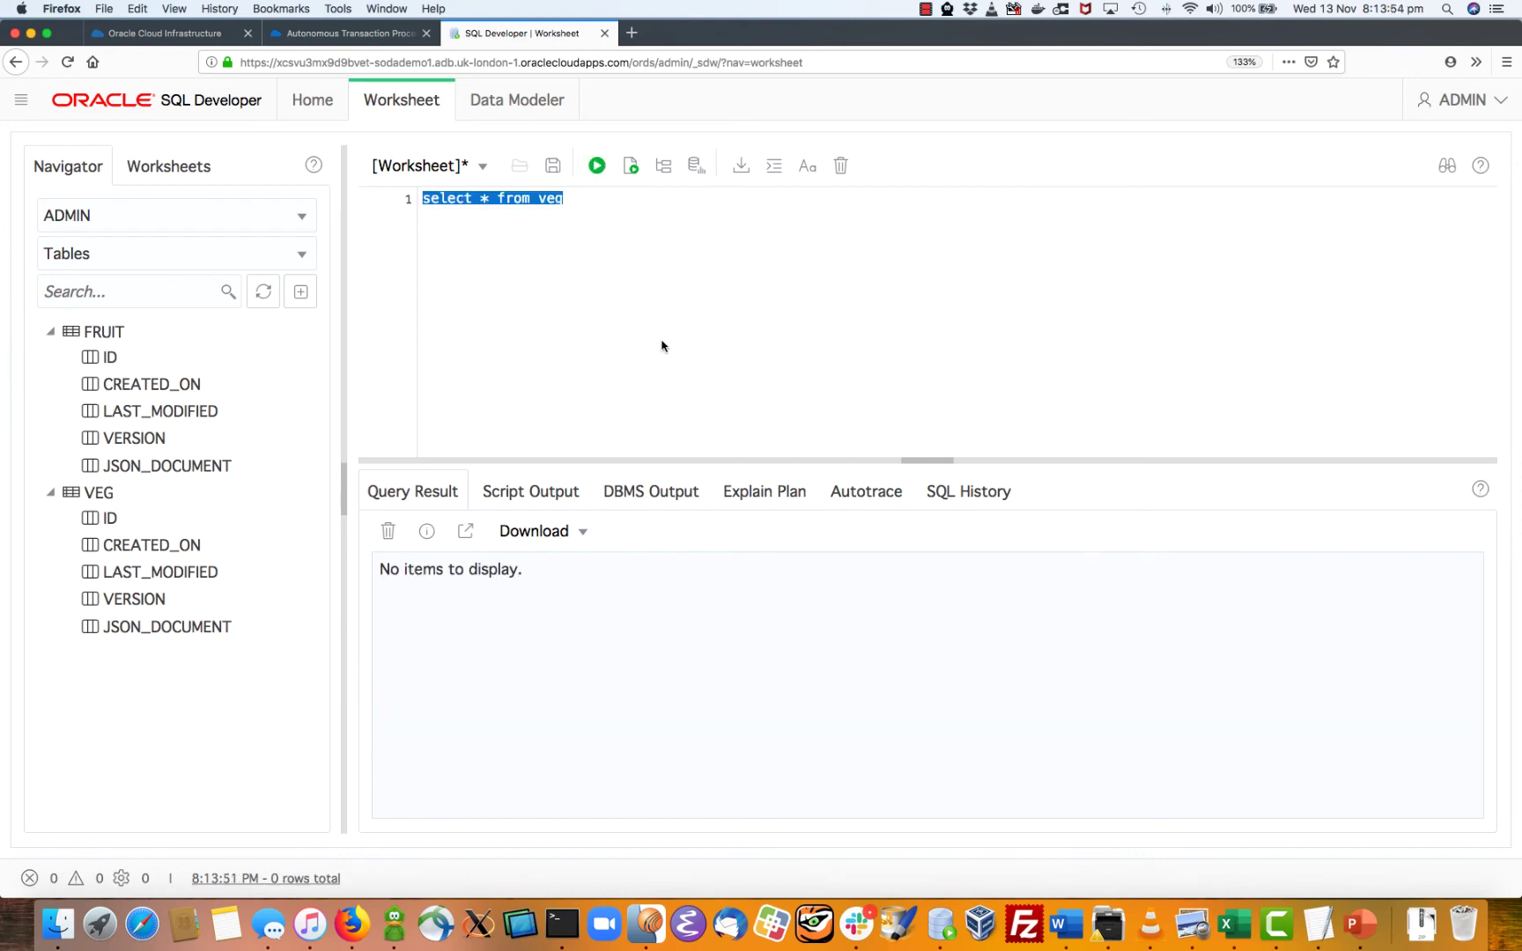
click(575, 894)
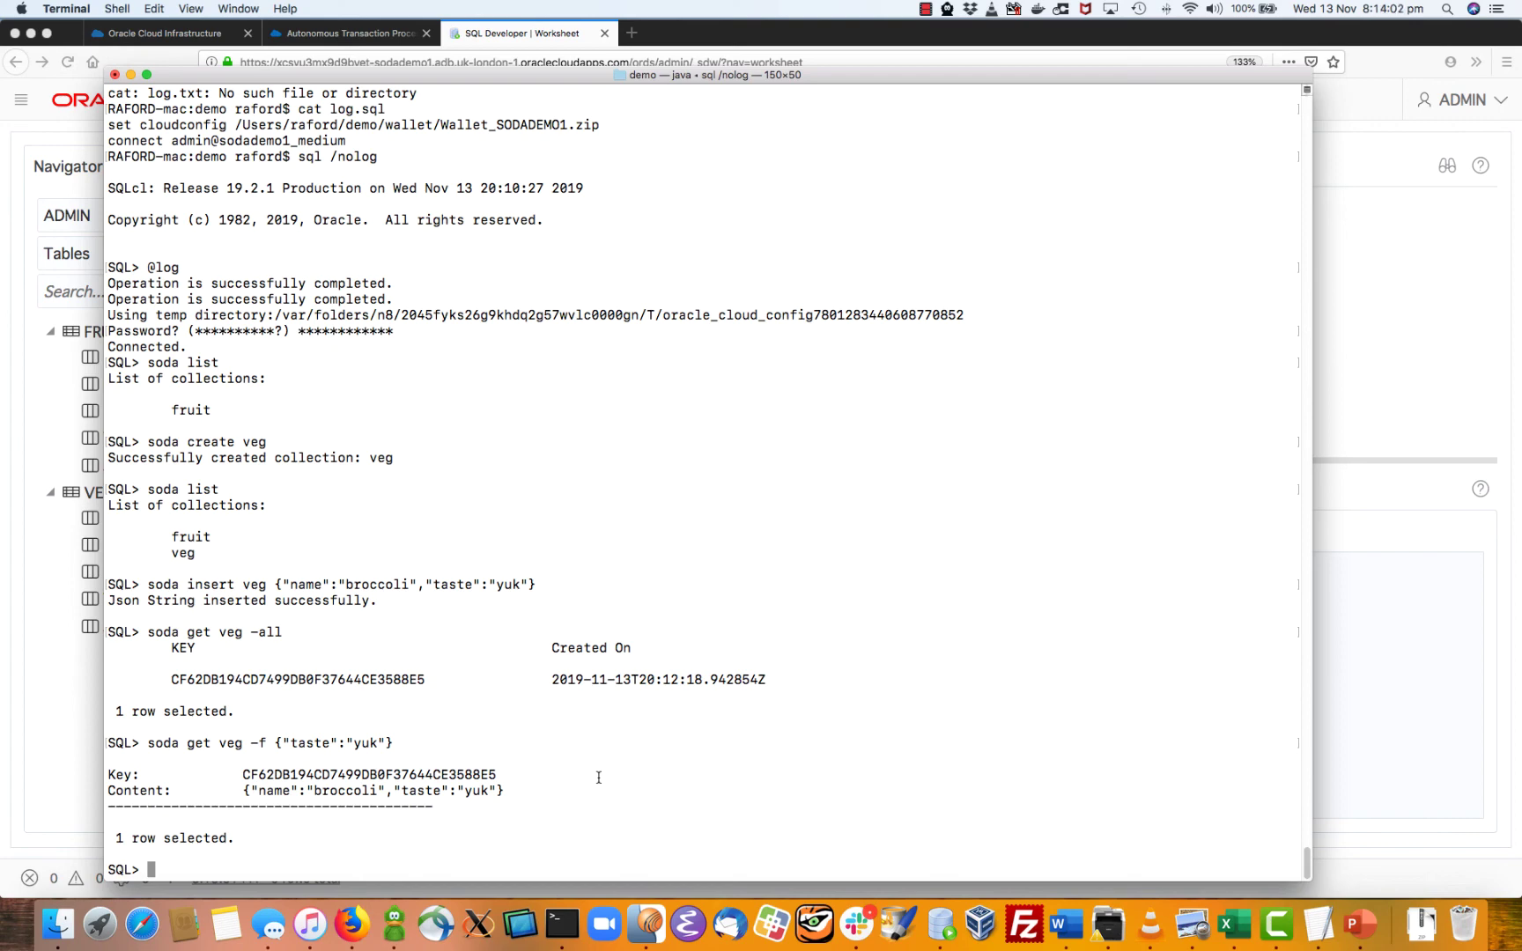
text(c)
text(ommi)
text(t;)
Run commit; in SQLcl to save the inserted broccoli document
key(Return)
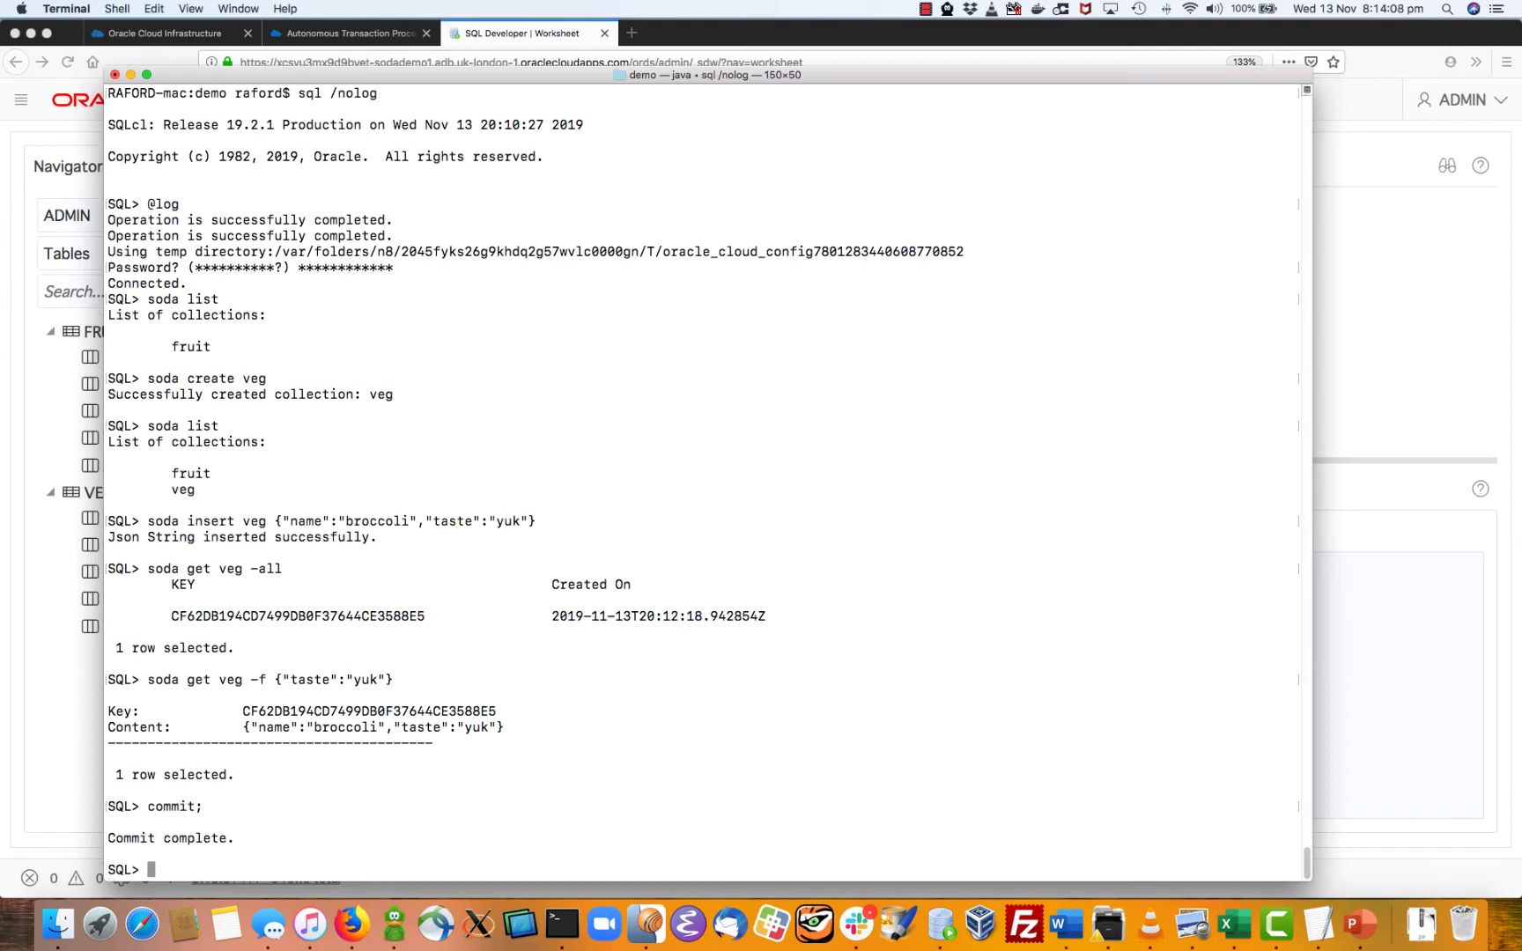
Rerun select * from veg, which now returns one row, then start changing veg to fruit
click(1460, 300)
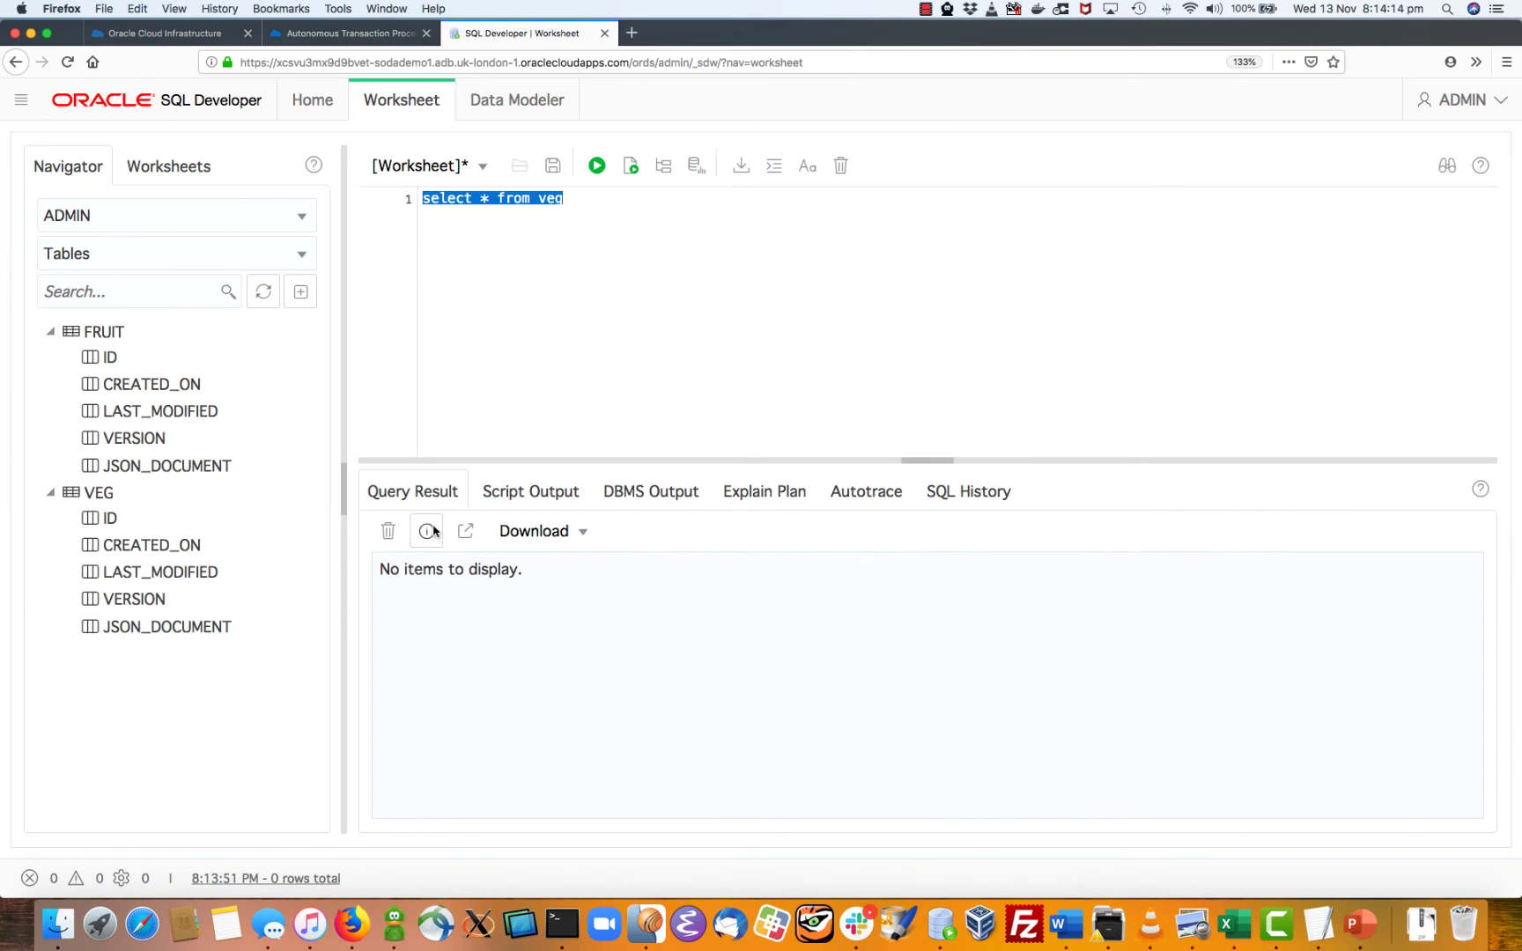
click(593, 174)
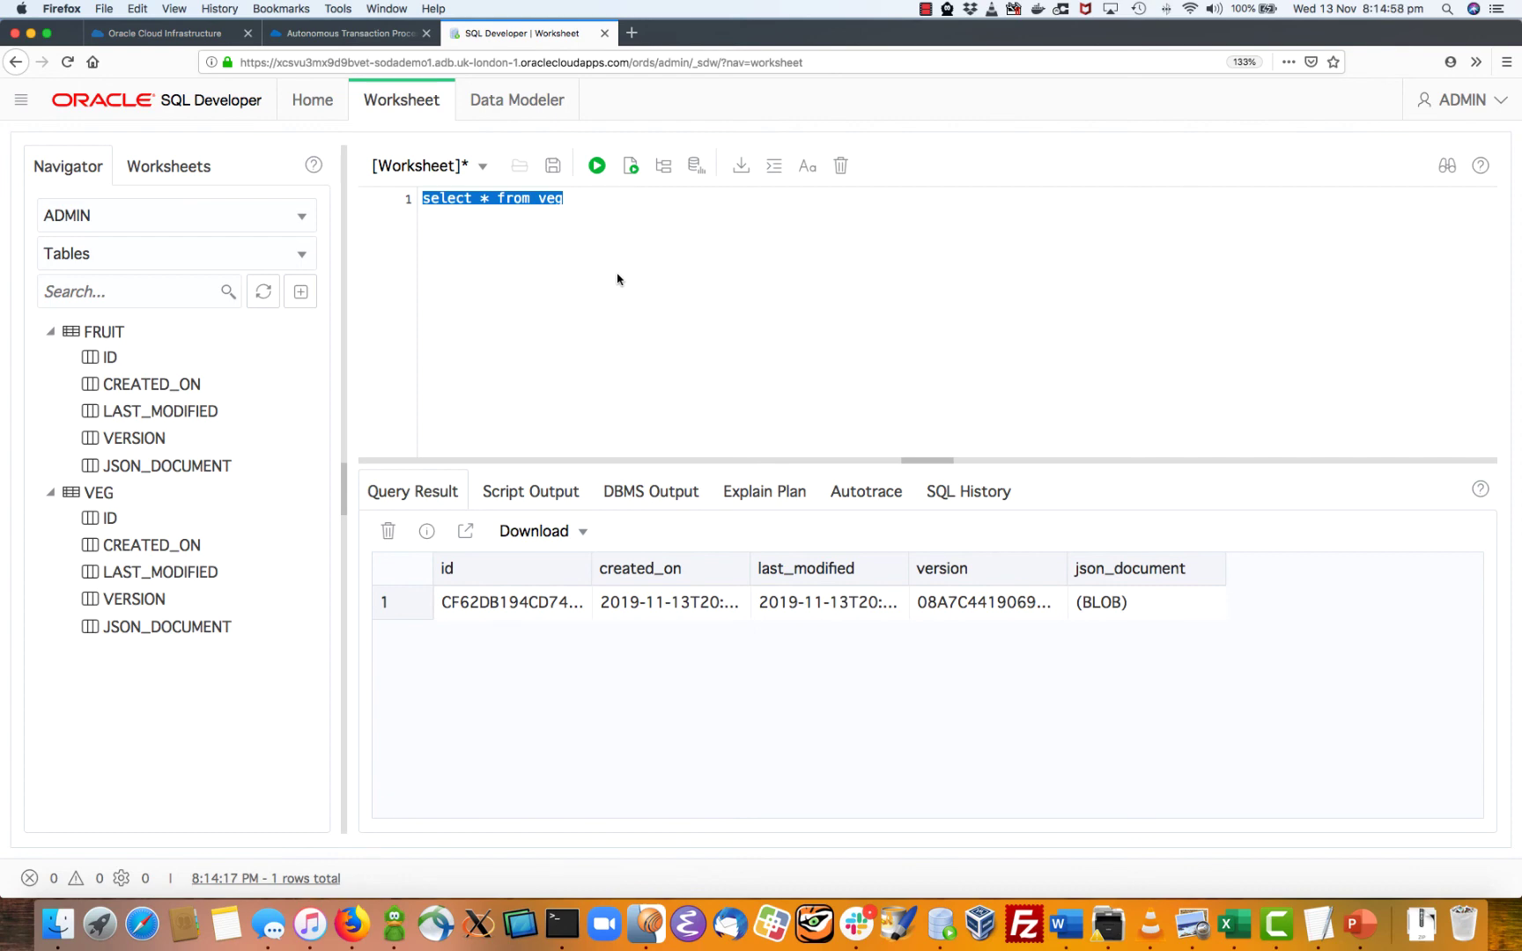
click(575, 195)
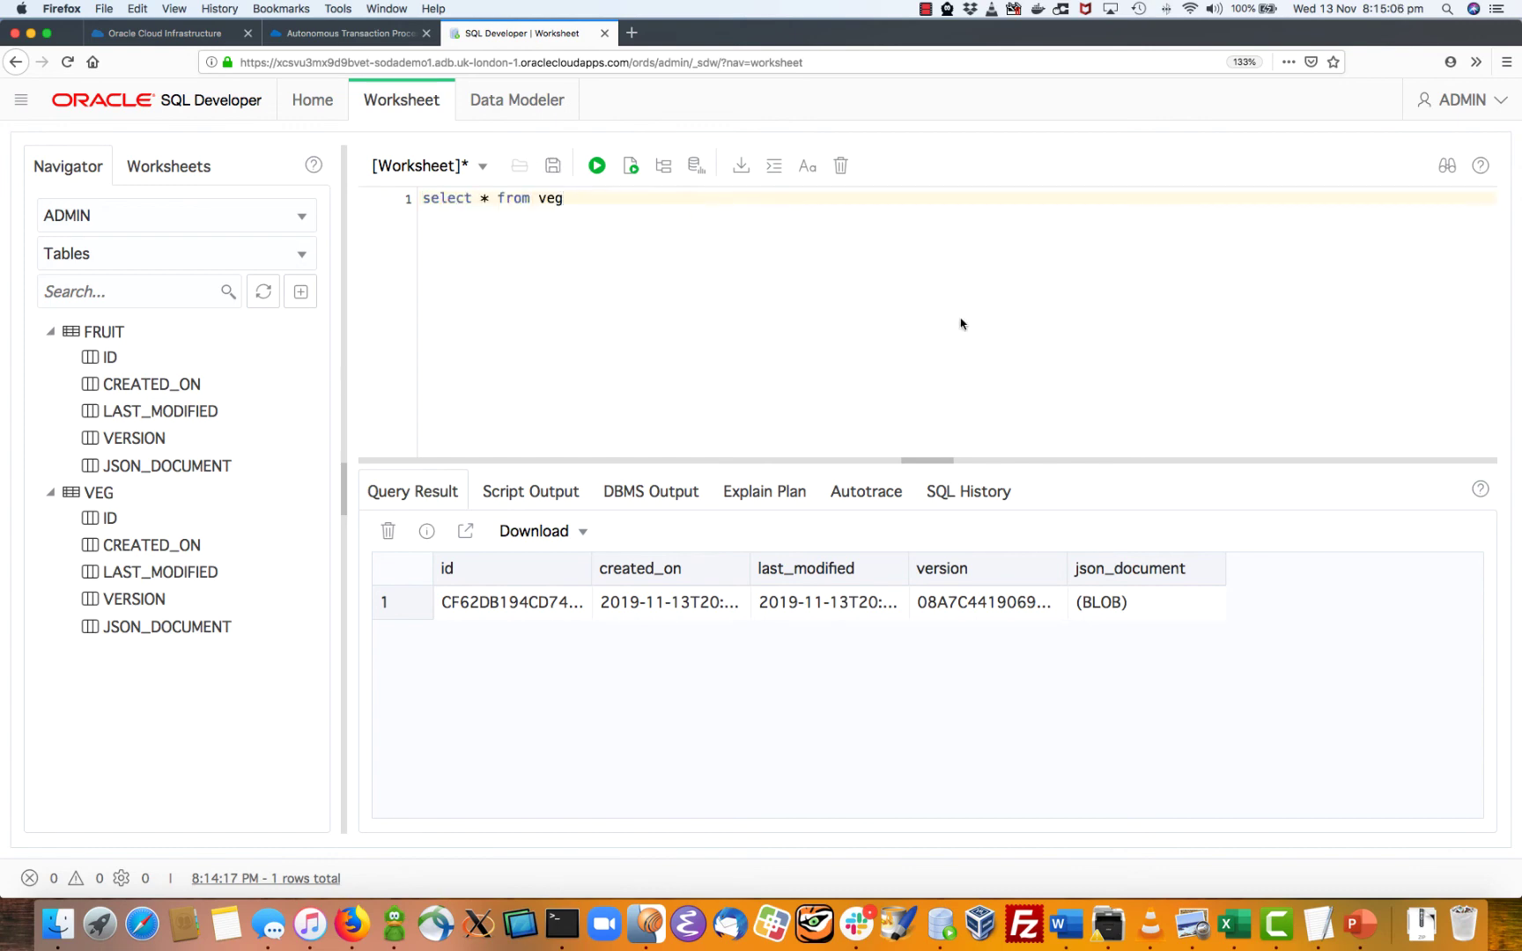
key(BackSpace)
key(BackSpace)
key(BackSpace)
text(fr)
text(uit)
Run select * from fruit, which returns three rows with BLOB json_document values
click(595, 168)
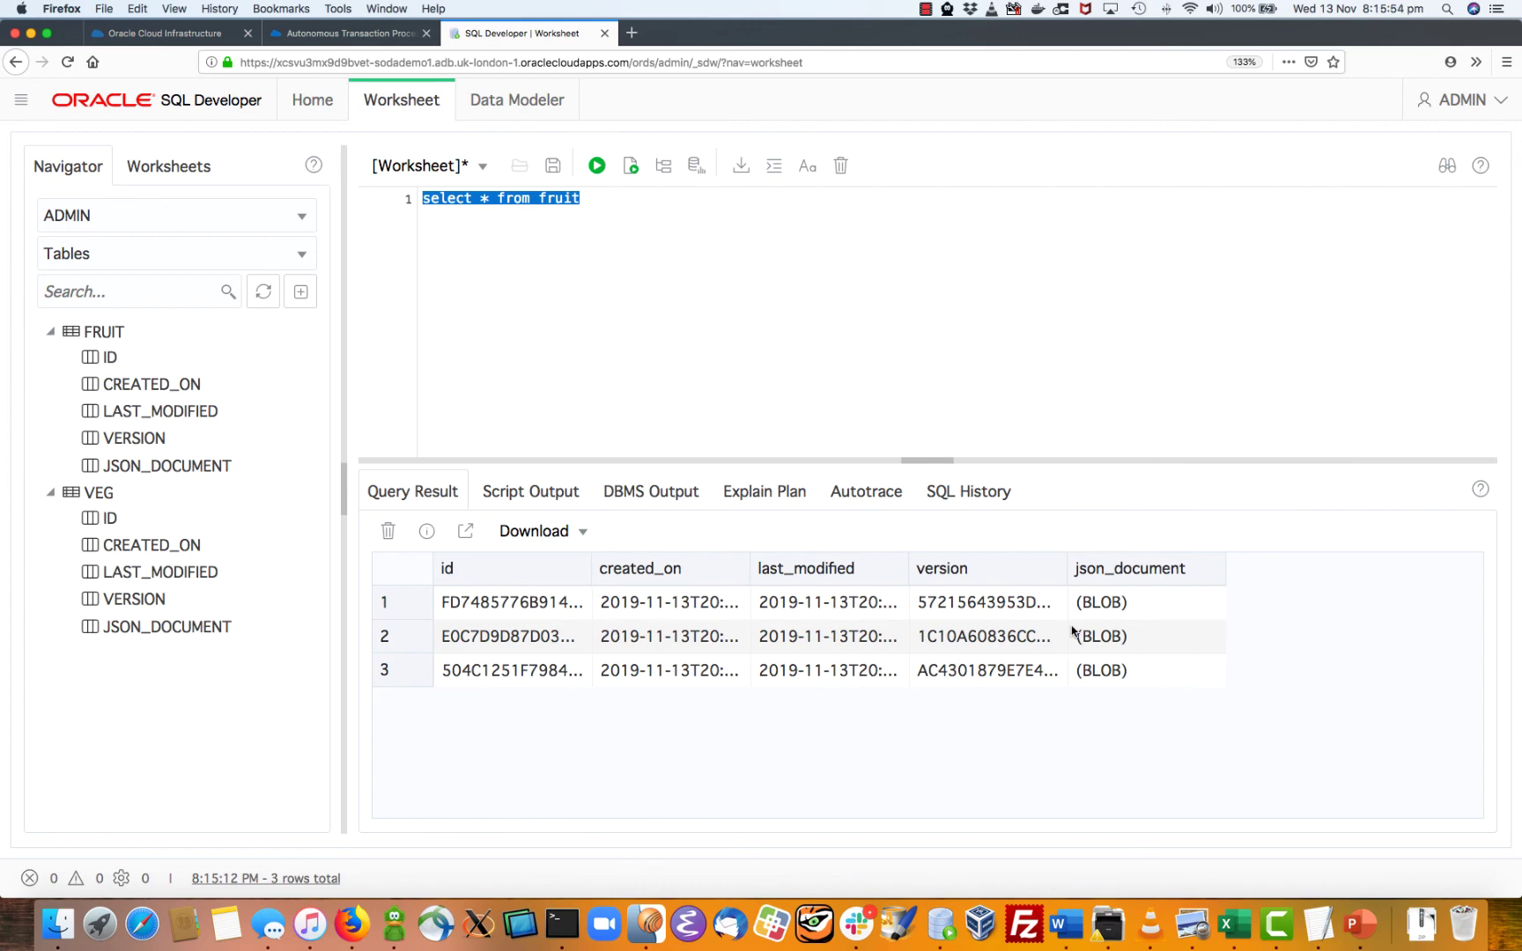
Wrap json_document in json_serialize, rerun the fruit query, and widen the result column
click(595, 198)
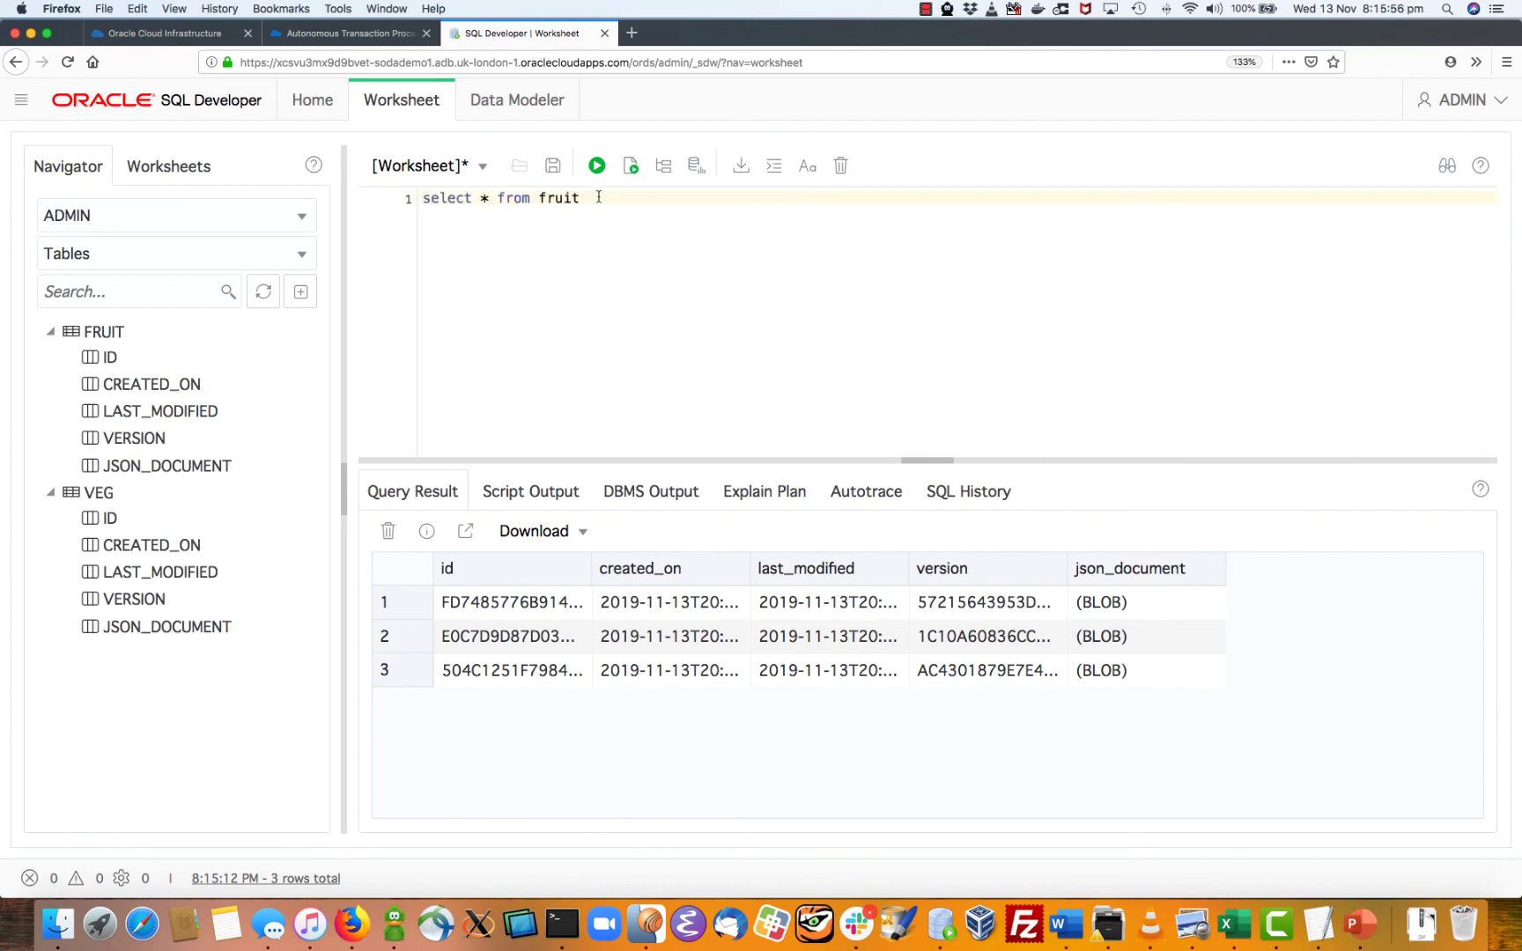
key(BackSpace)
key(BackSpace)
key(BackSpace)
key(BackSpace)
key(BackSpace)
key(BackSpace)
key(BackSpace)
key(BackSpace)
key(BackSpace)
key(BackSpace)
key(BackSpace)
key(BackSpace)
text(json_)
text(seri)
text(alie)
key(BackSpace)
text(ze)
text((json_)
text(document)
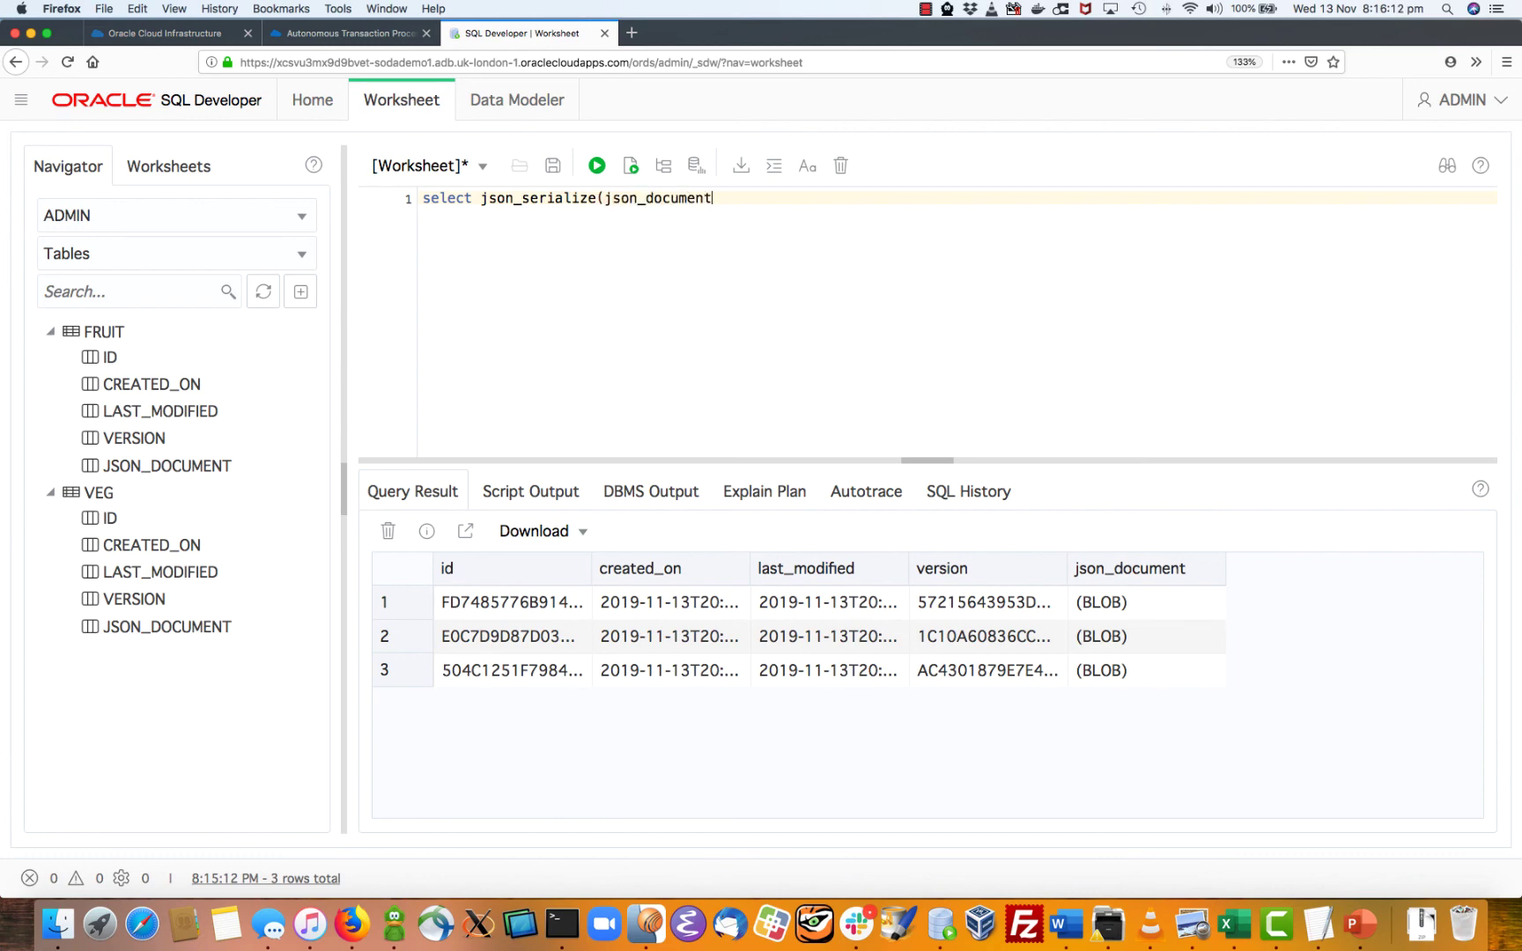
text() from )
text(fruit)
click(597, 166)
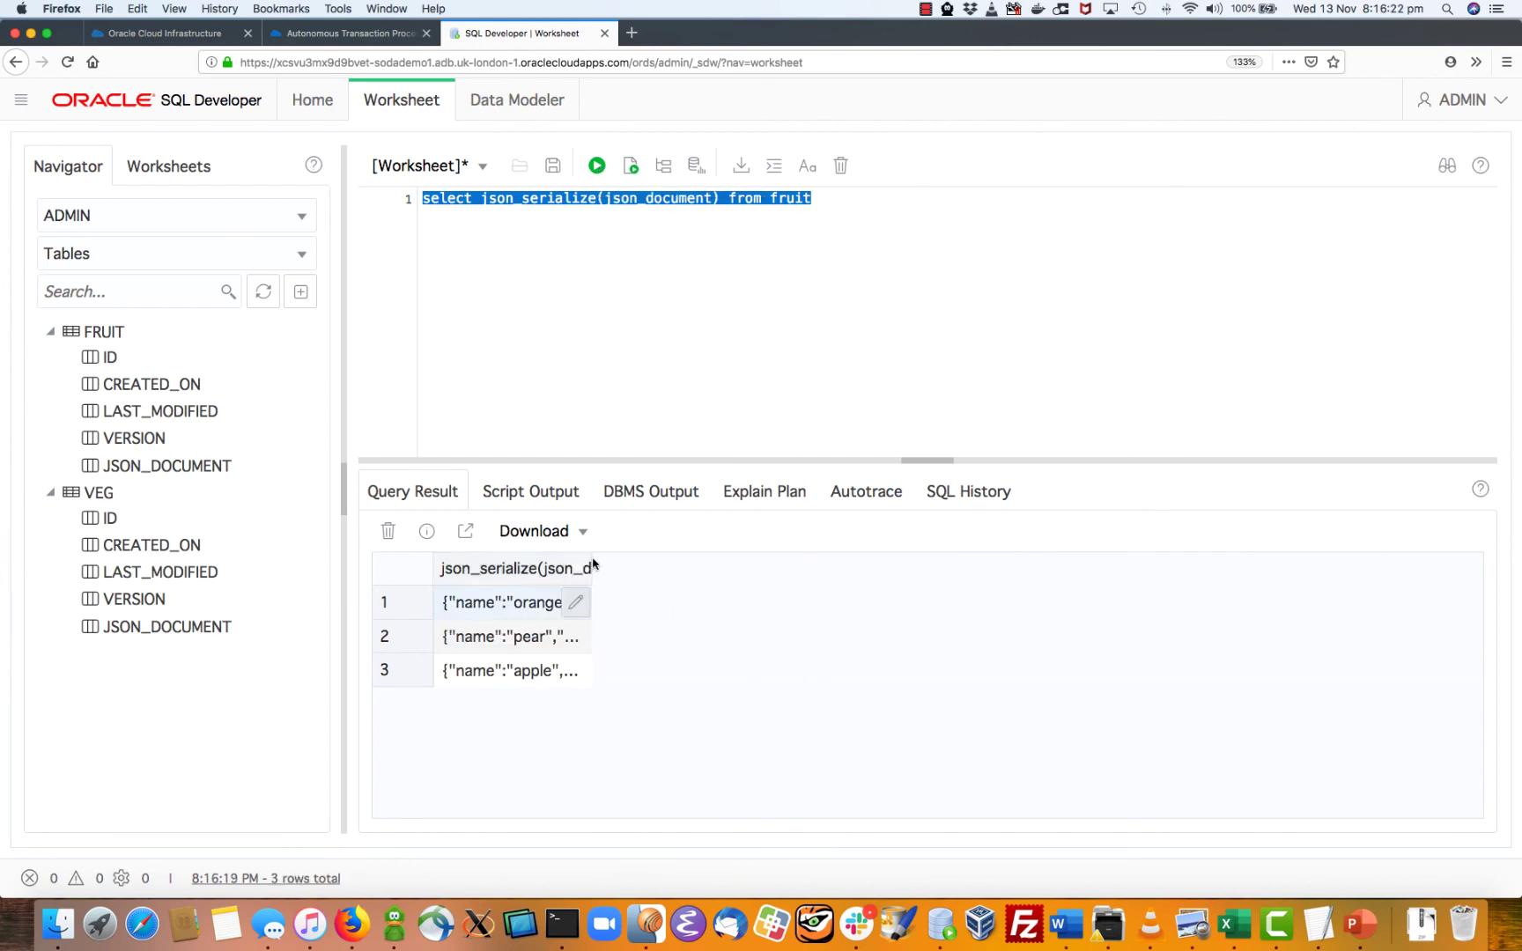
drag(592, 569, 942, 568)
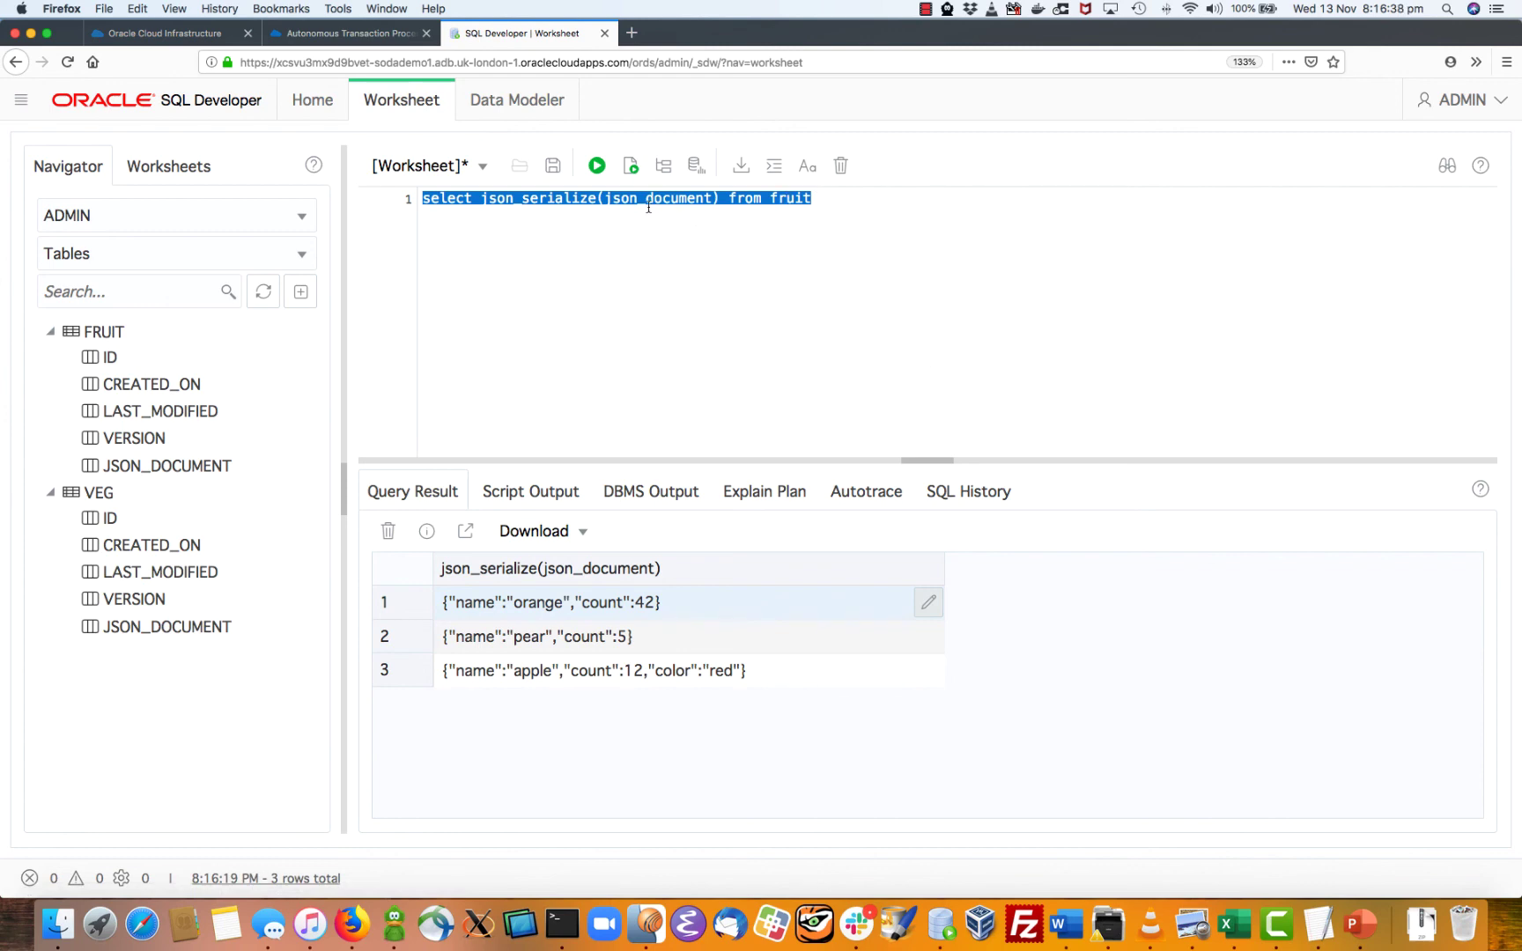
Change the query to select f.json_document.name, f.json_document.color from fruit f
click(826, 200)
drag(813, 200, 518, 209)
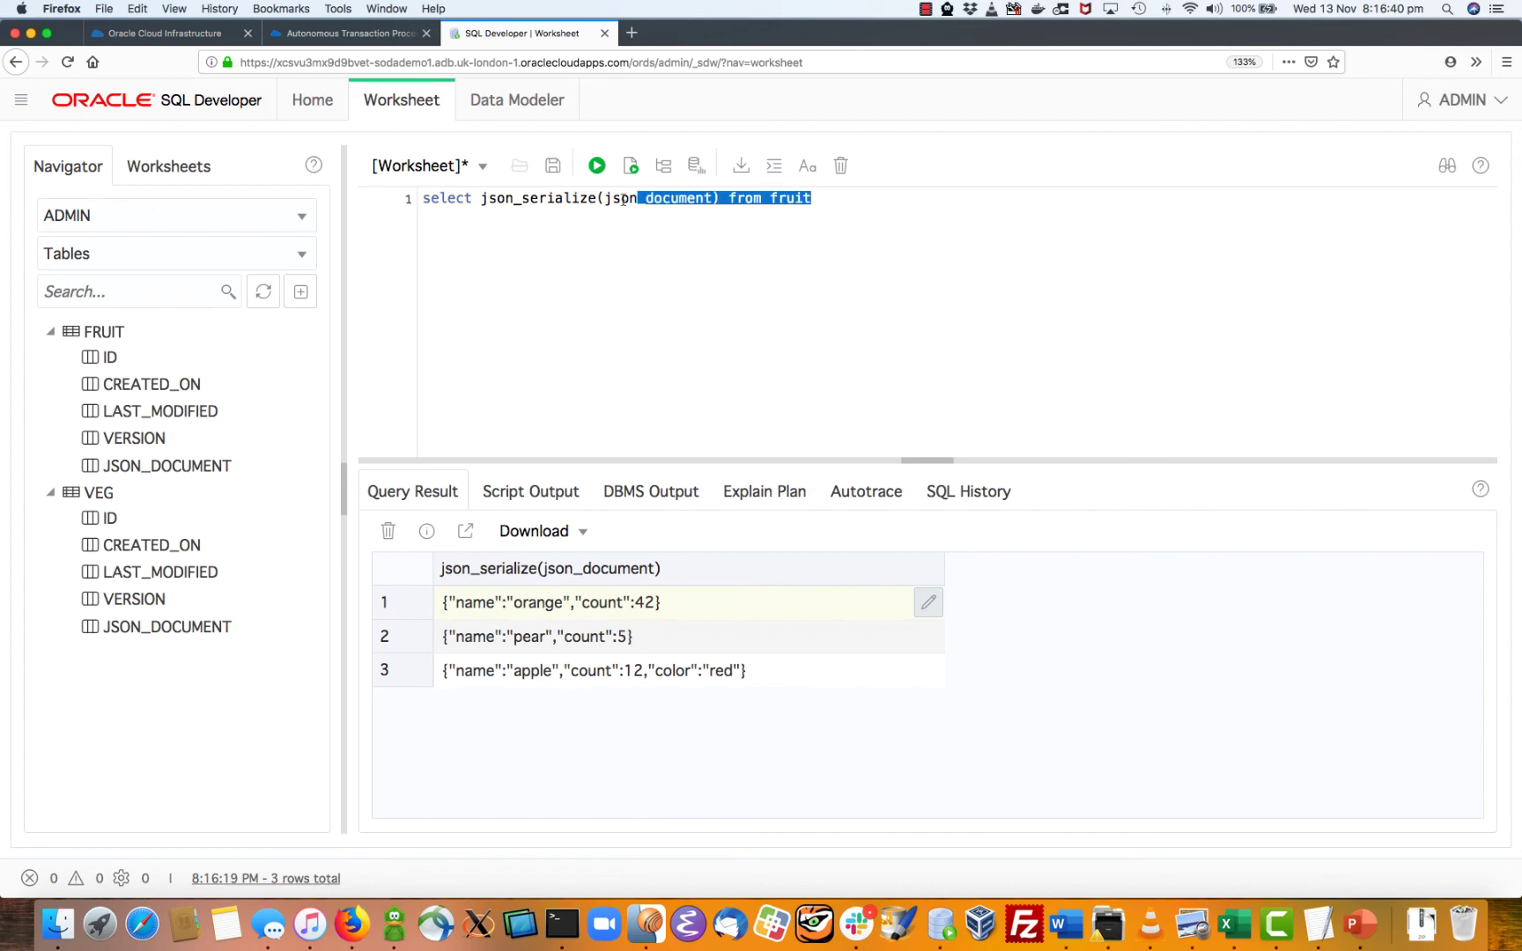
shift+click(476, 197)
click(651, 270)
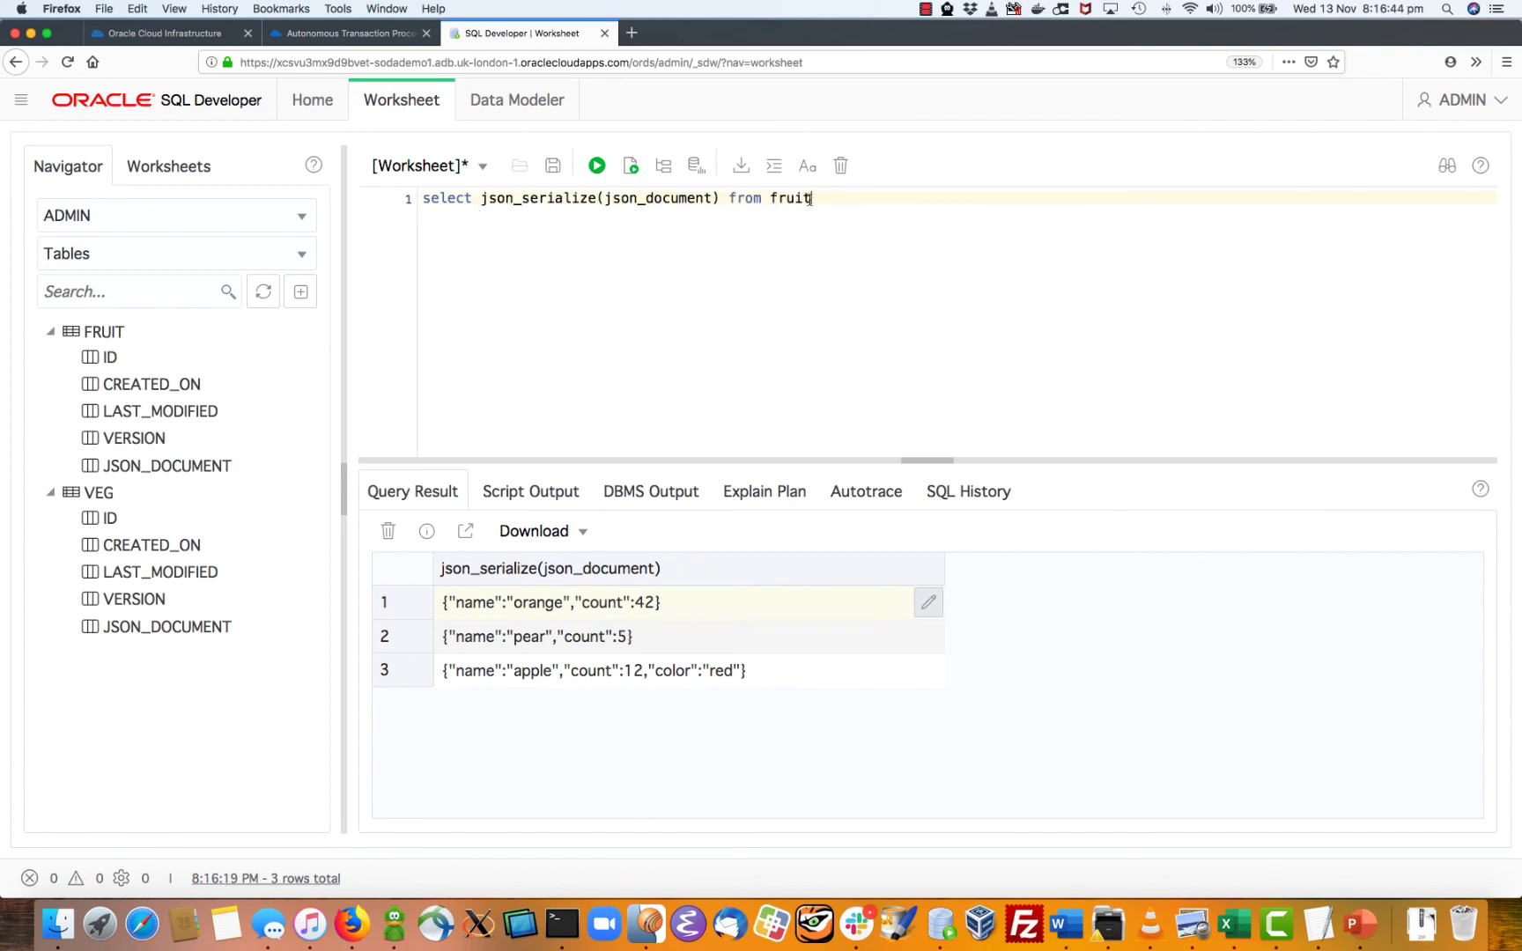
drag(847, 198, 483, 206)
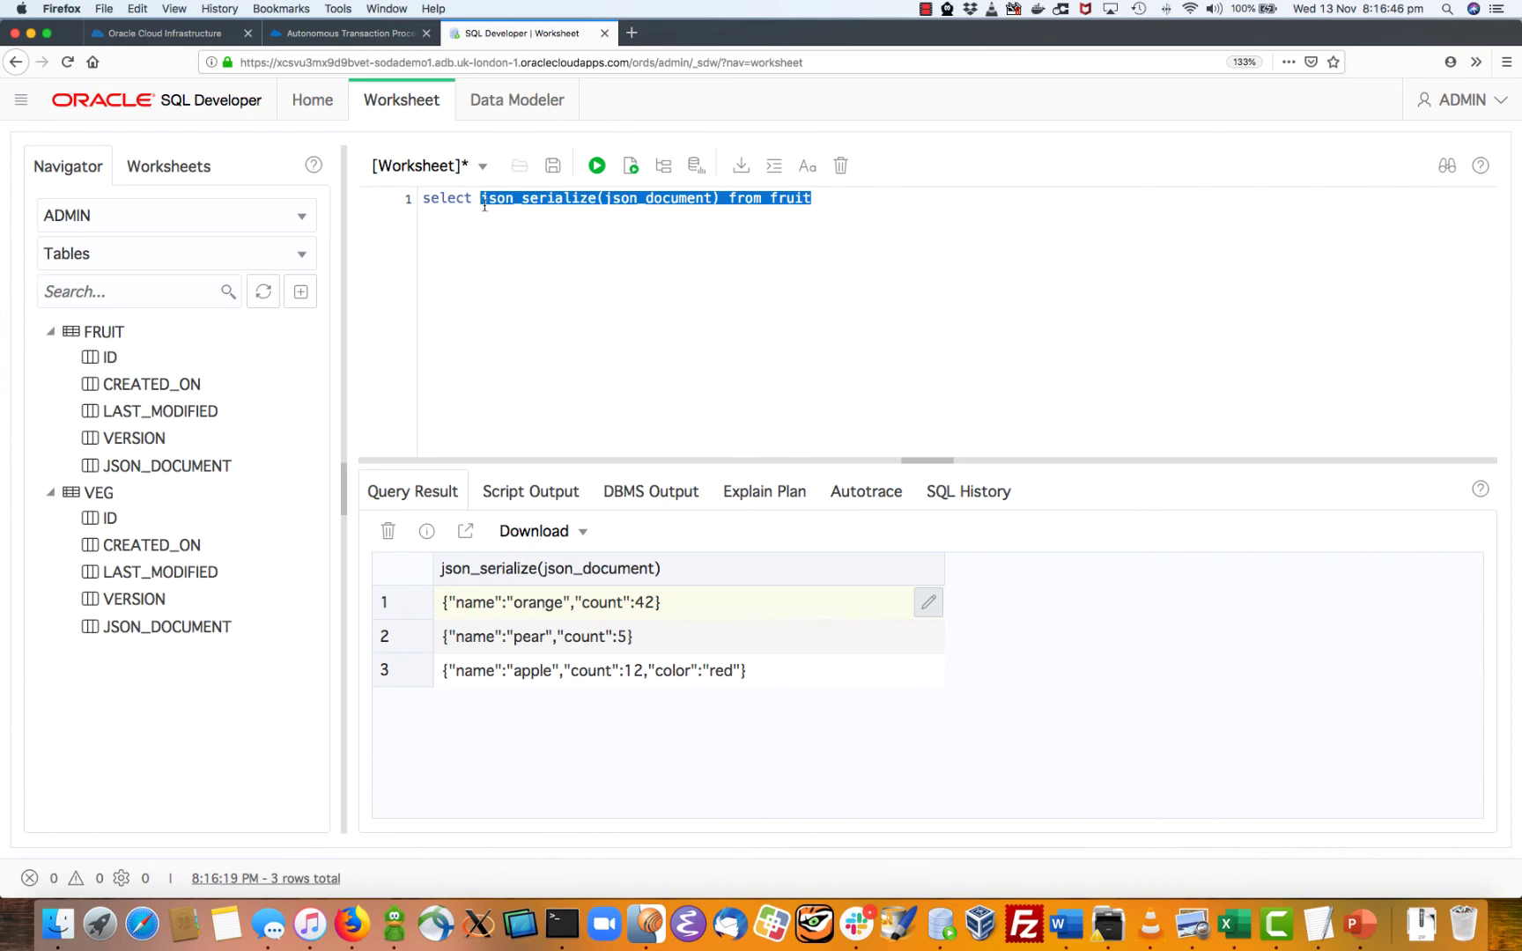
key(BackSpace)
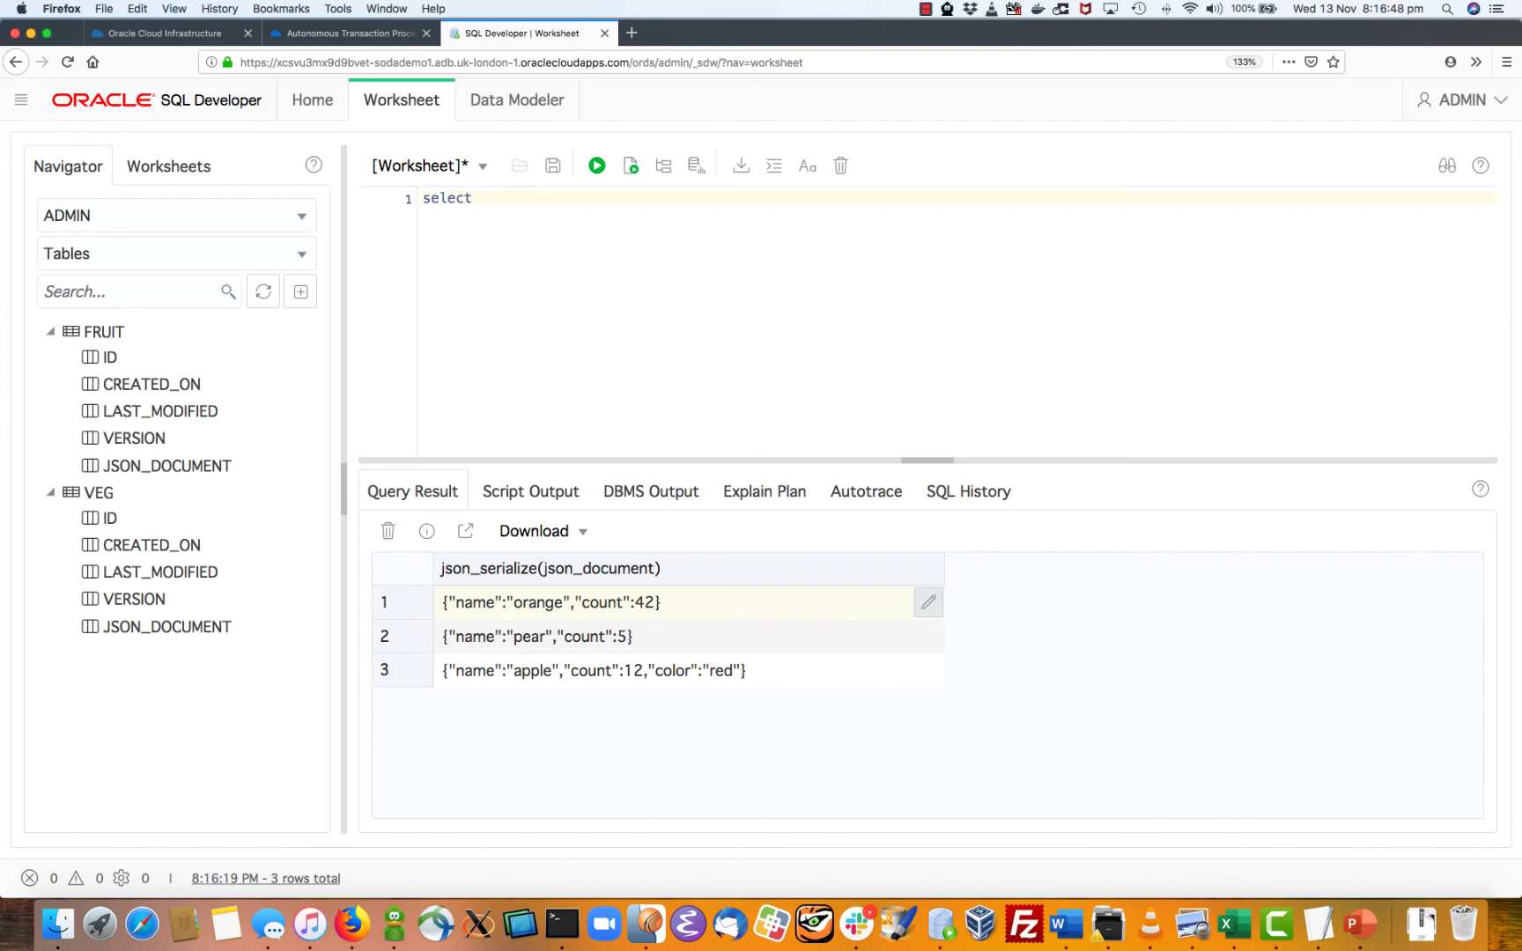
text(f.)
text(j)
text(son)
text(_do)
text(cument)
text(.name)
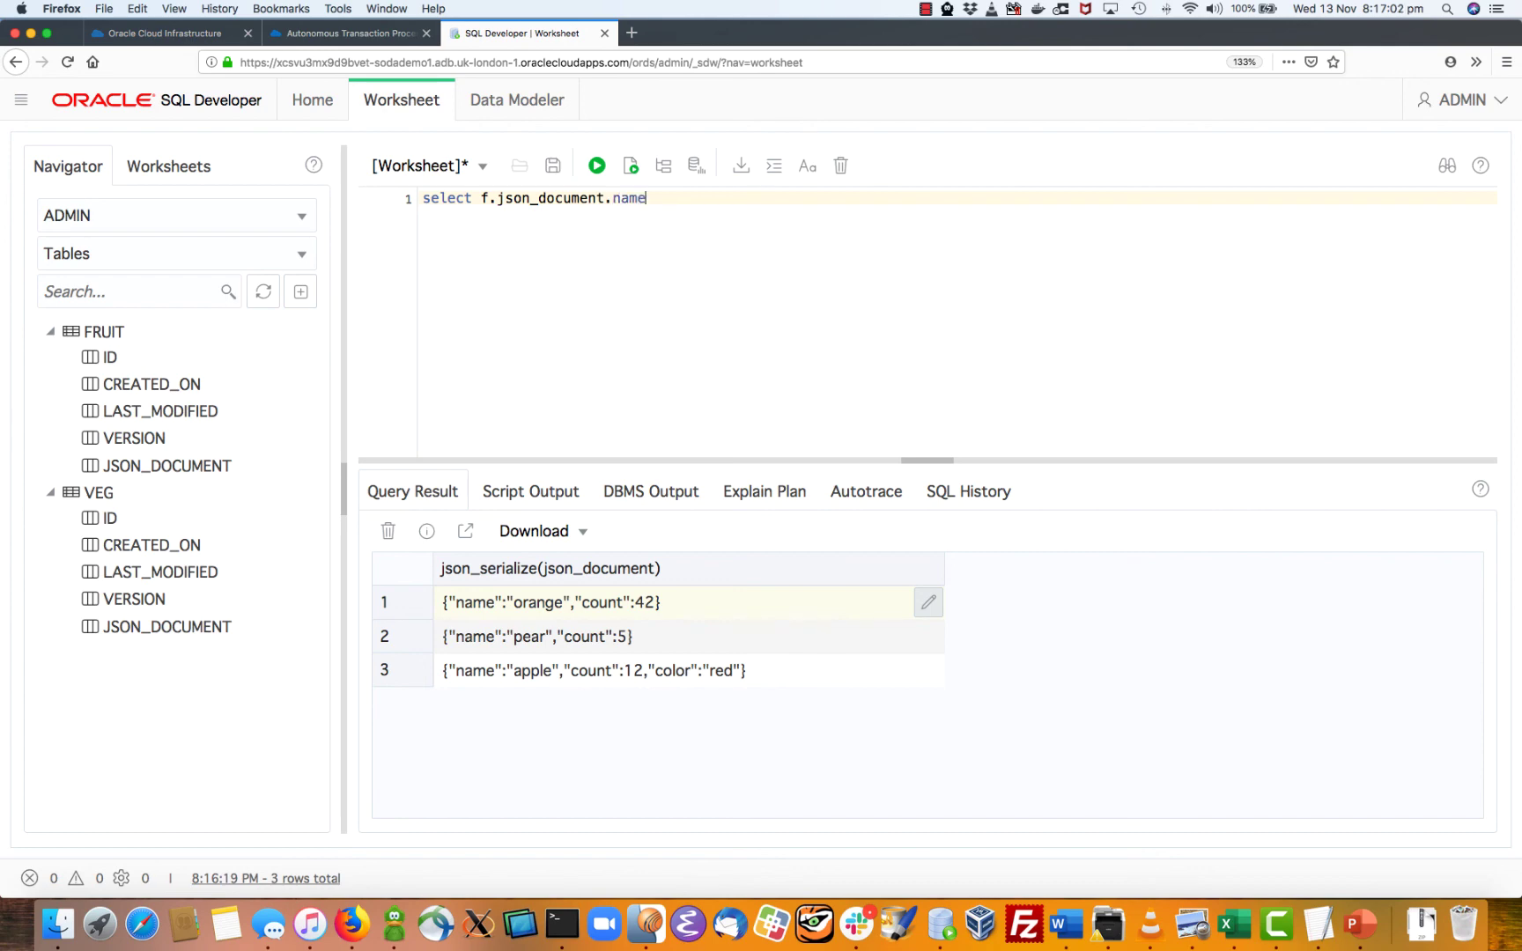
text(, f)
text(.)
text(js)
text(on_docum)
text(ent)
text(.co)
text(lor)
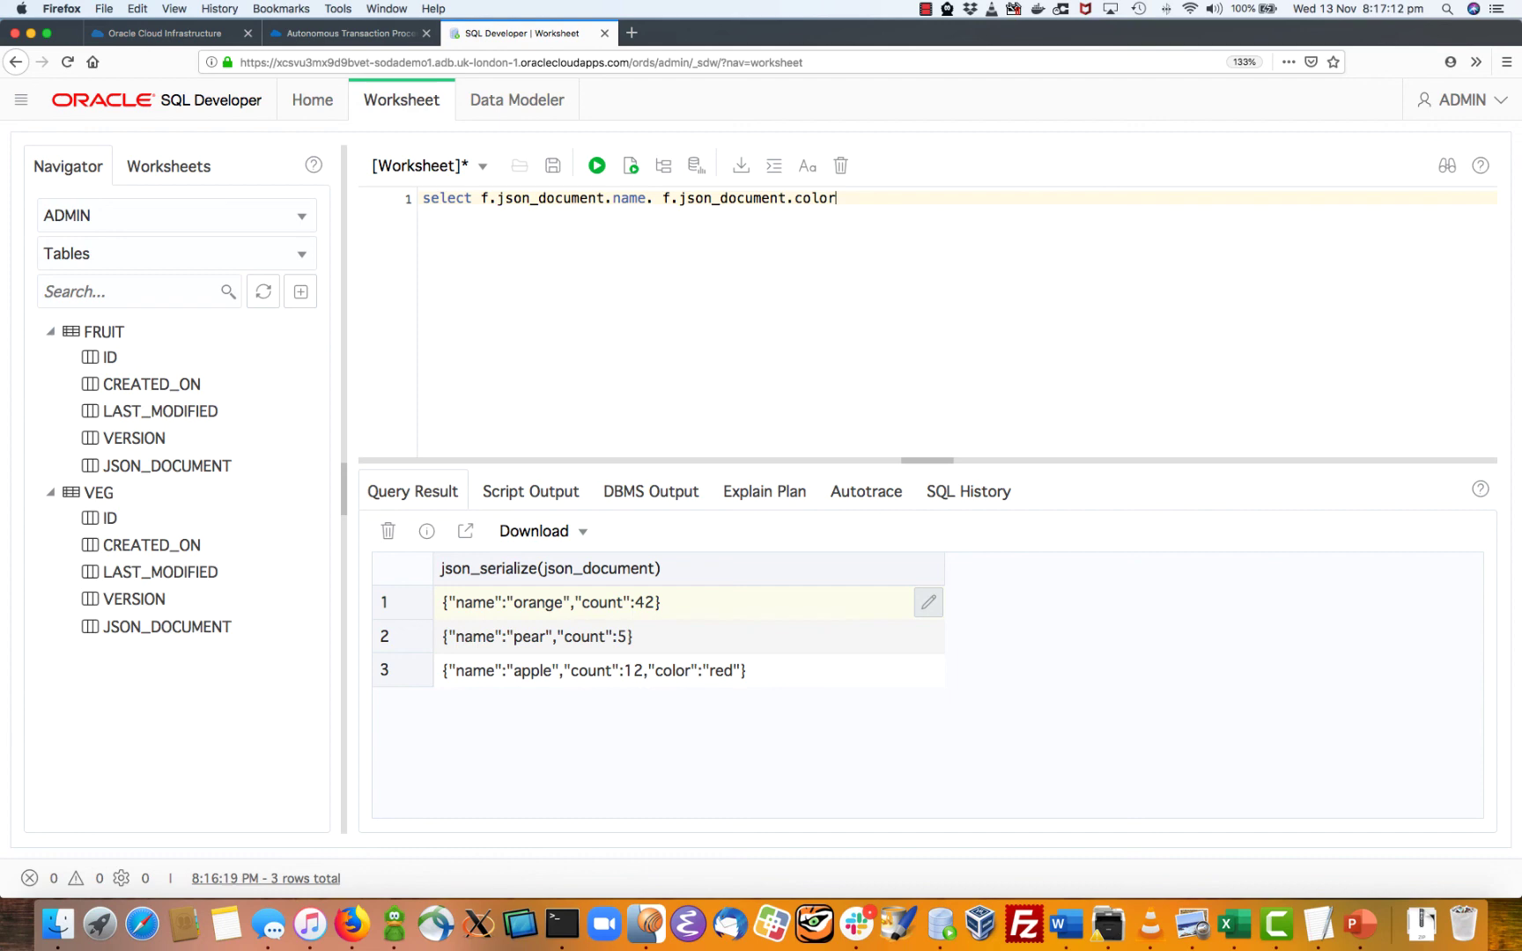
text( from frio)
key(BackSpace)
key(BackSpace)
text(uo)
key(BackSpace)
text(it f)
Replace the period after name with a comma and rerun, returning orange, pear and apple
click(599, 169)
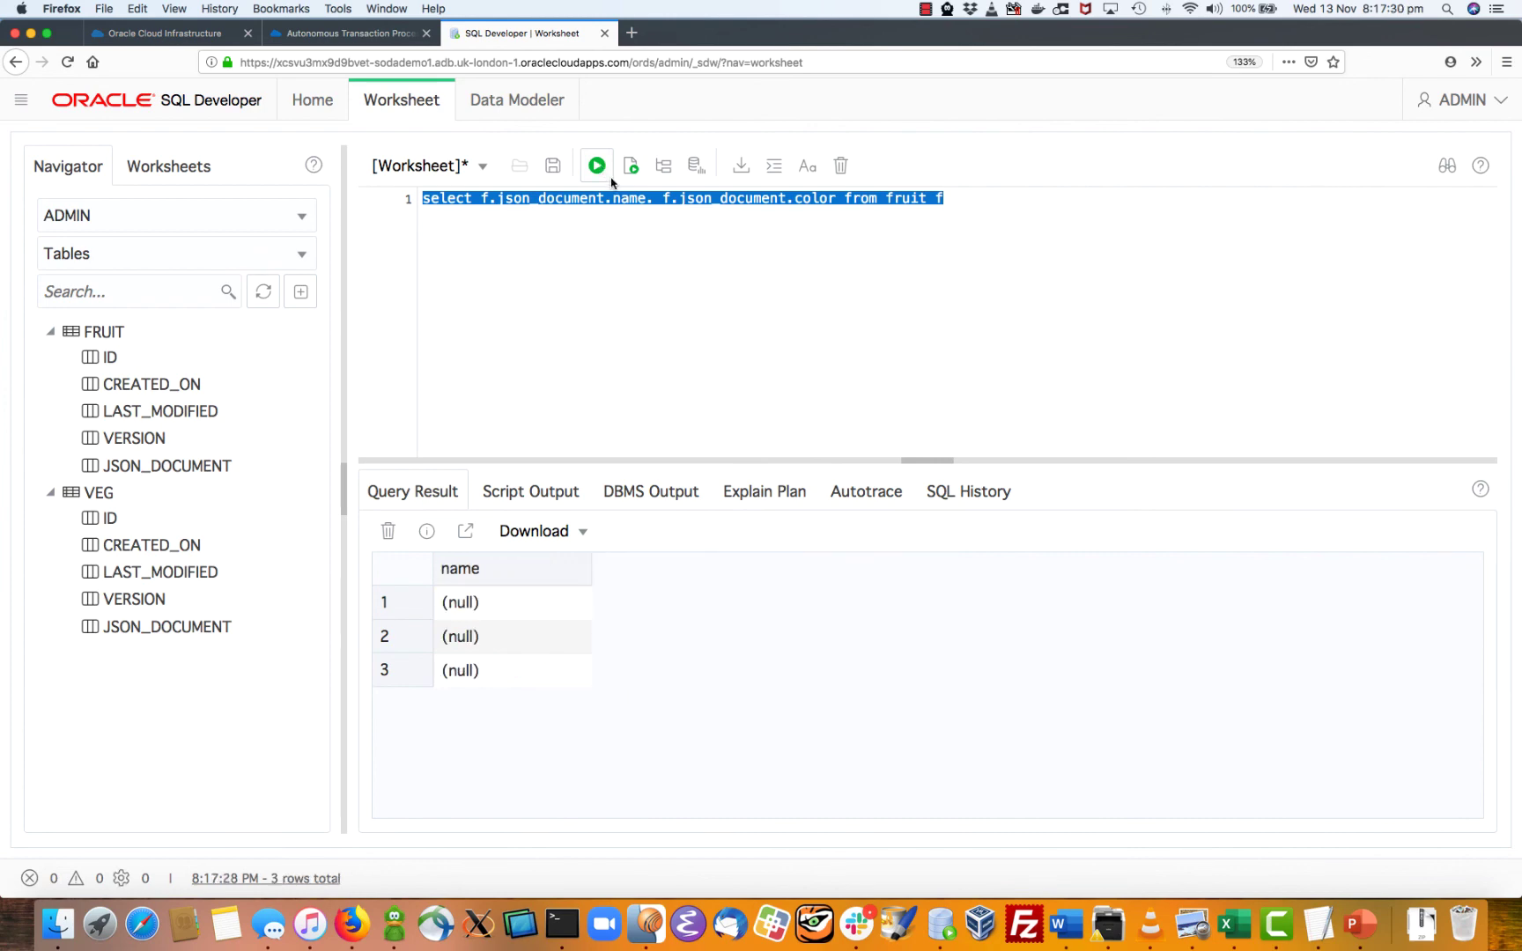
click(653, 199)
key(BackSpace)
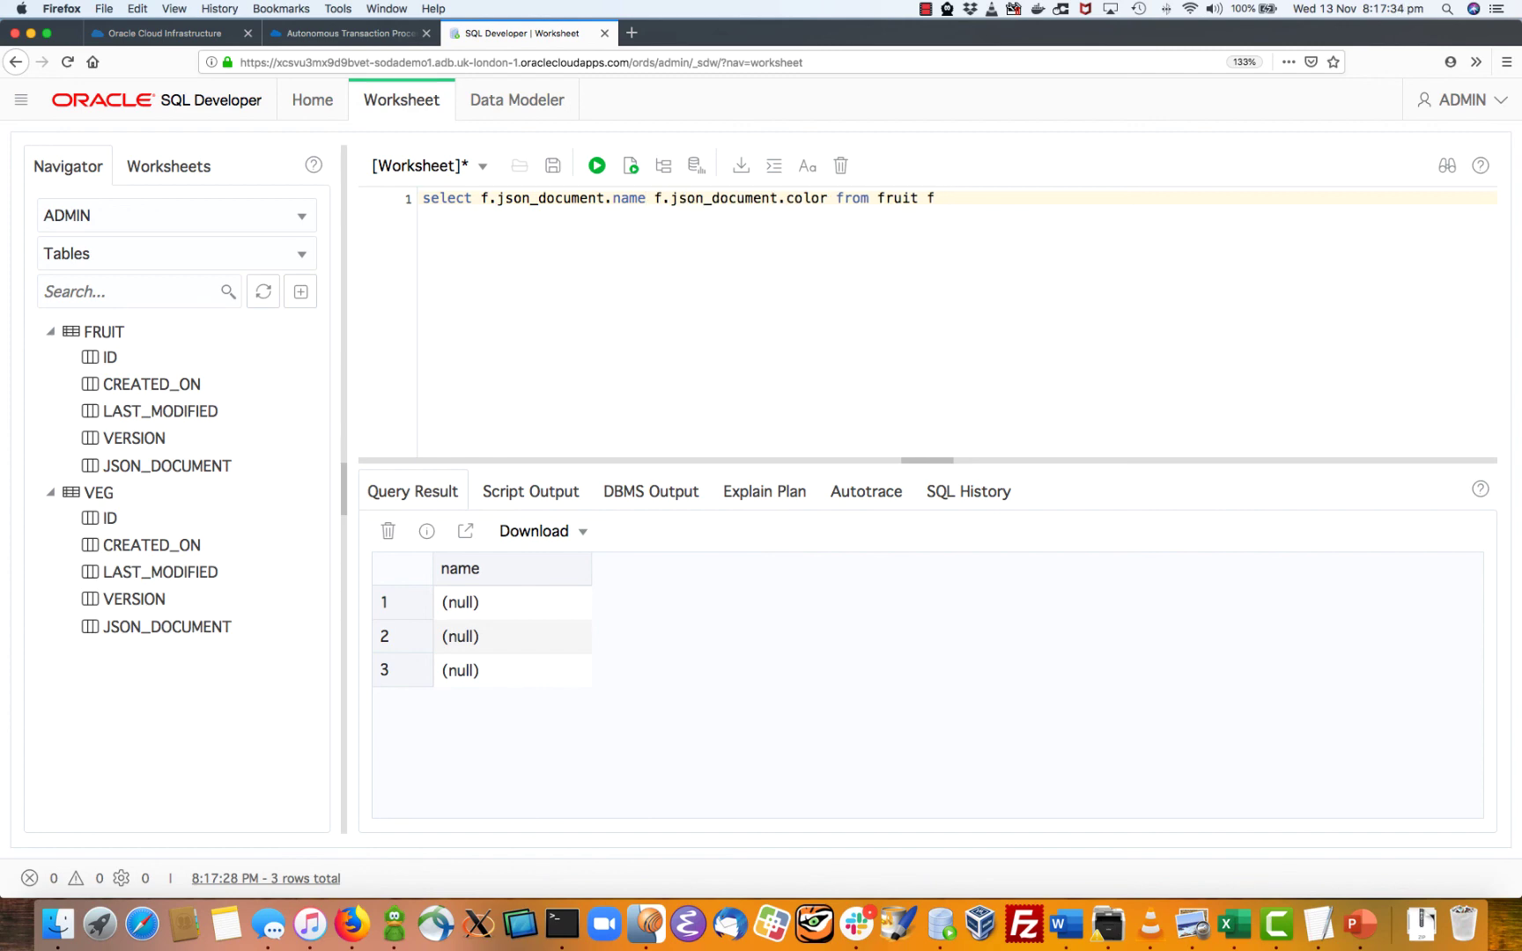
text(,)
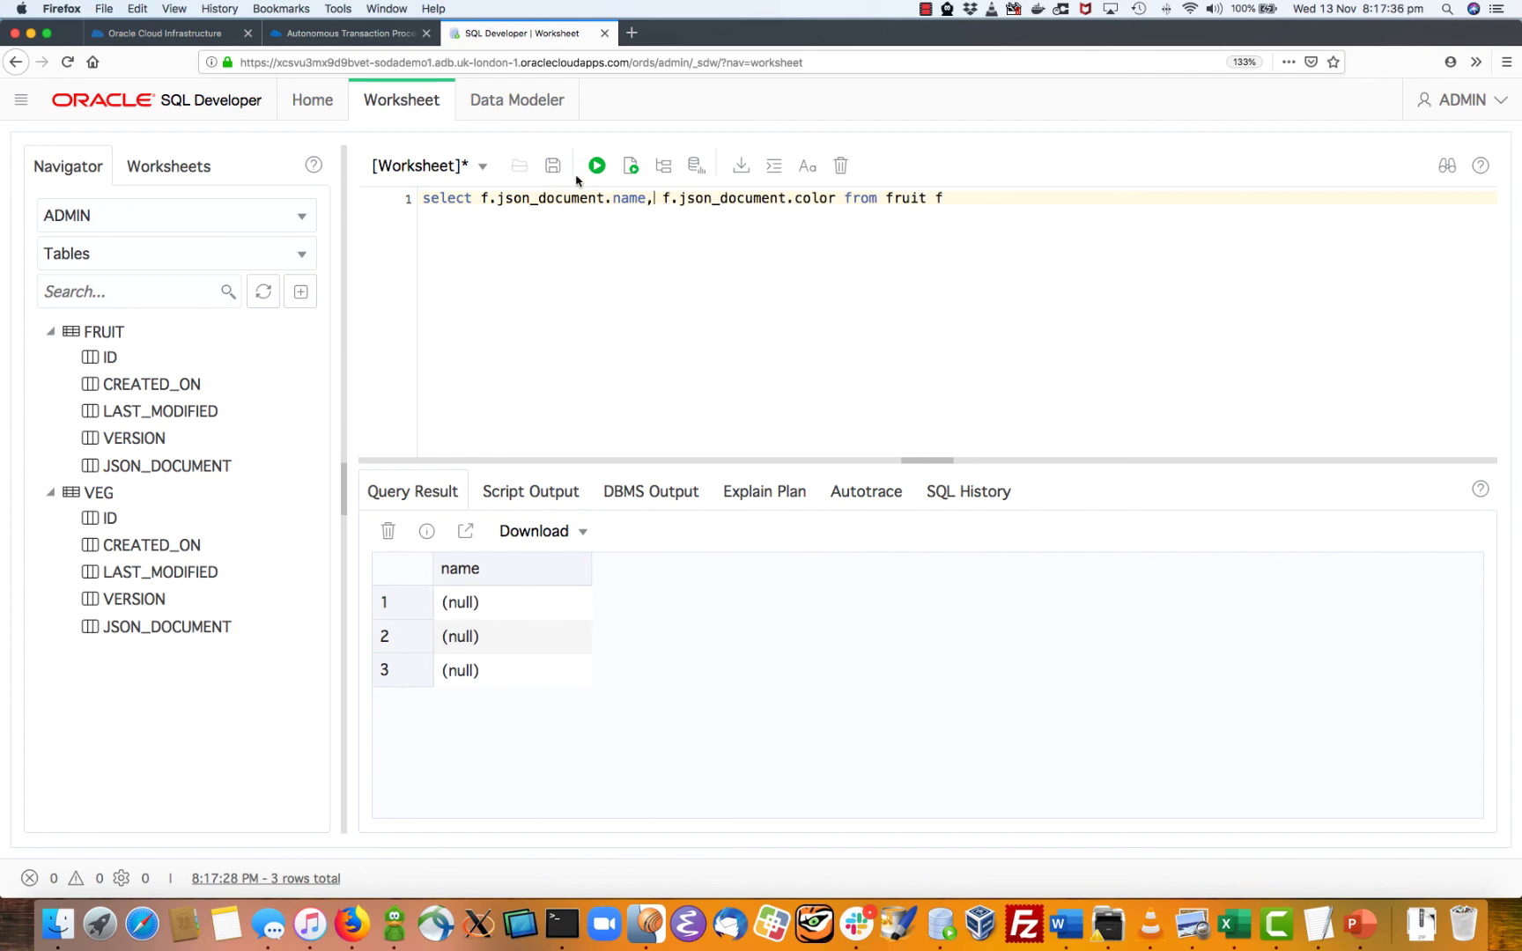
click(589, 170)
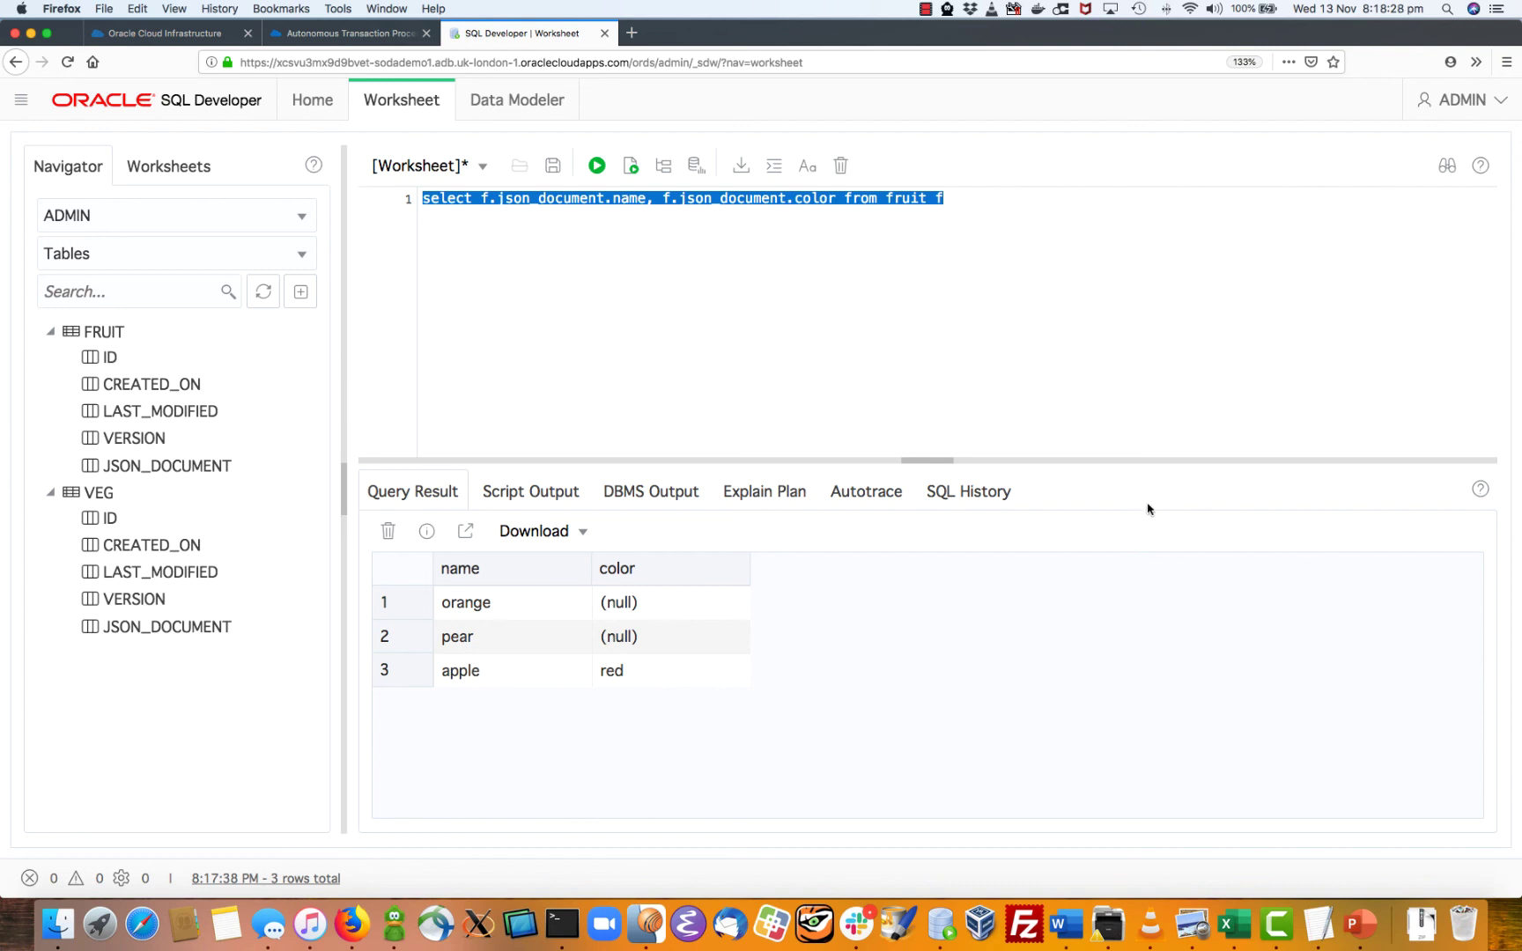
right_click(1271, 932)
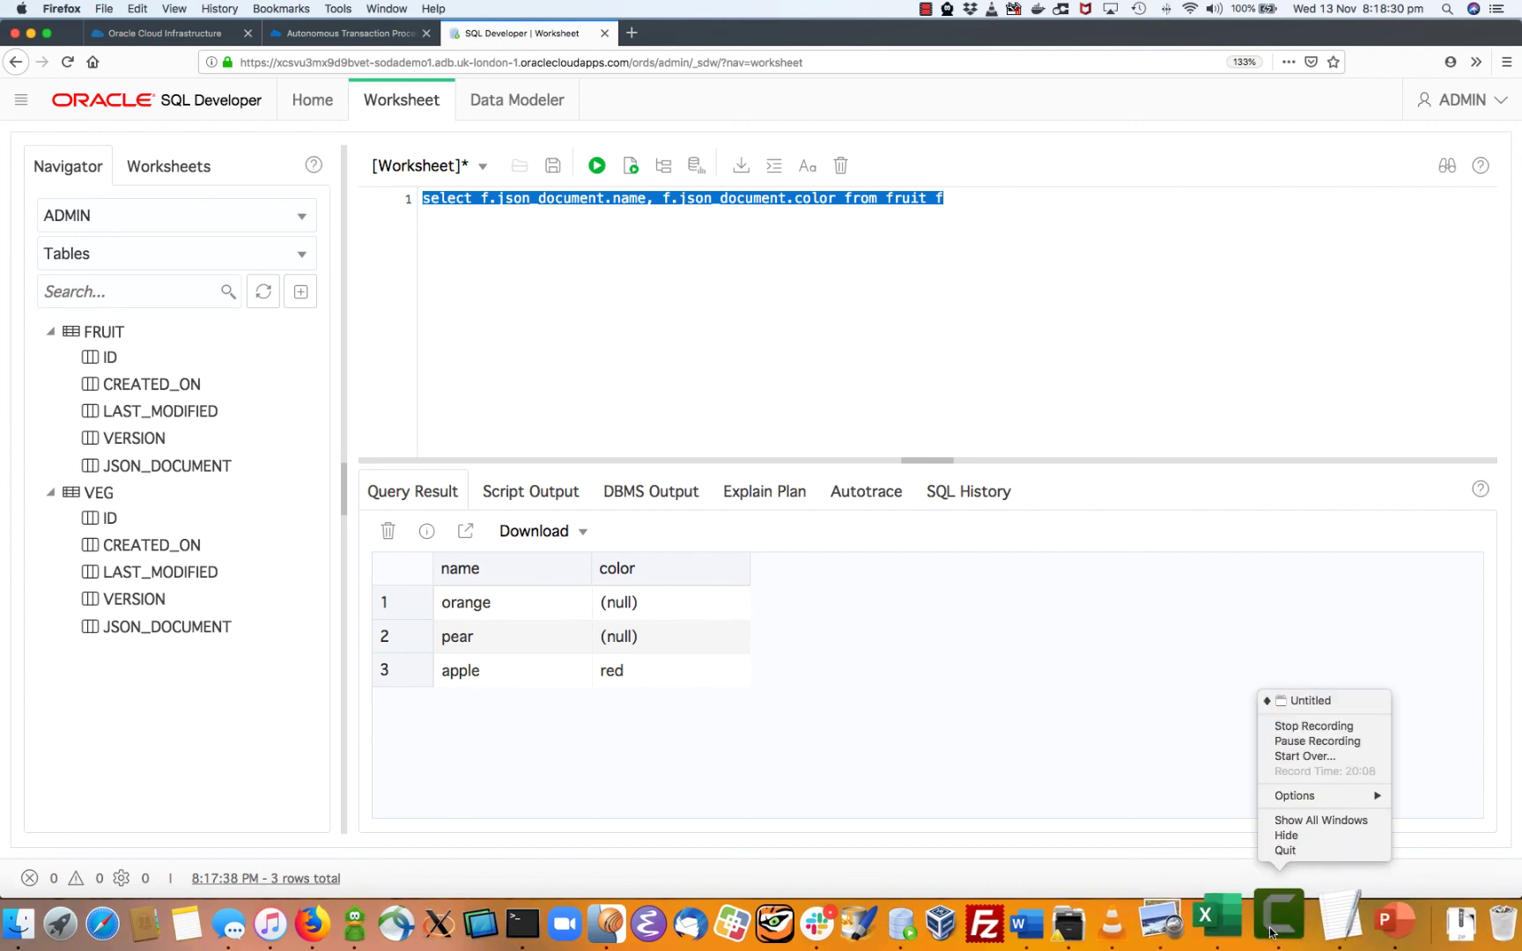